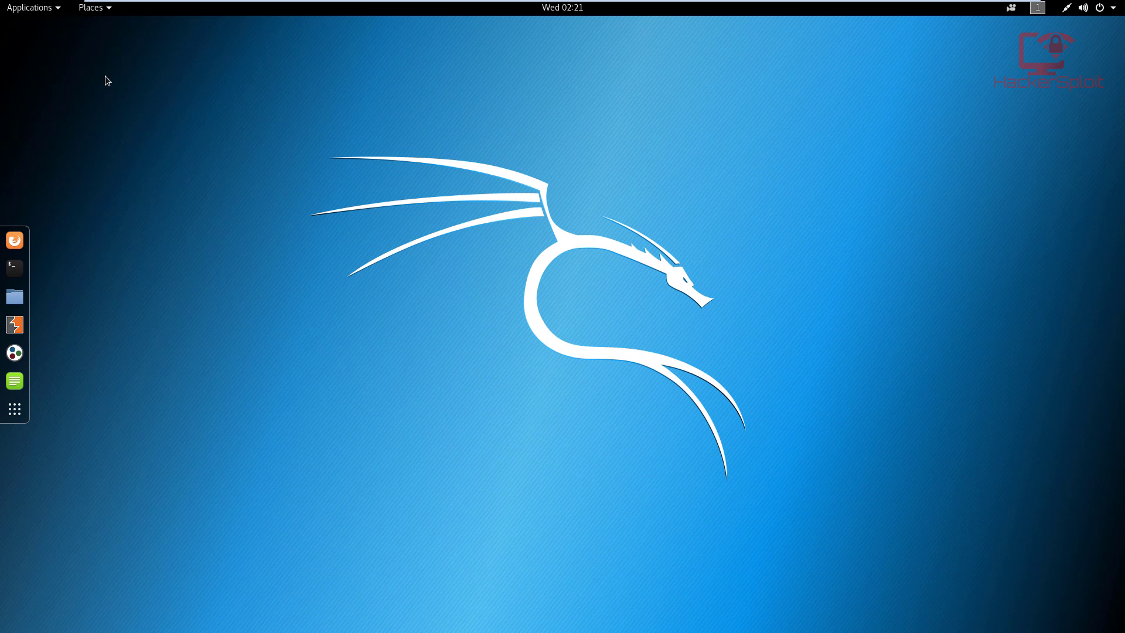
# Launch Maltego from the Information Gathering category of the installed applications
pyautogui.click(31, 6)
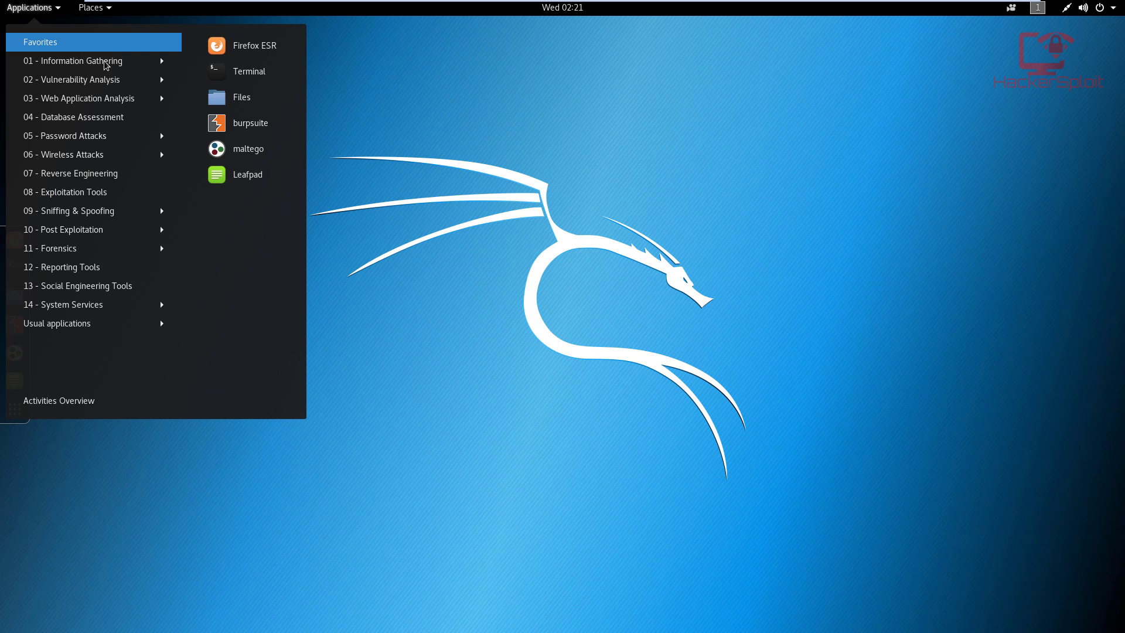
pyautogui.moveTo(106, 65)
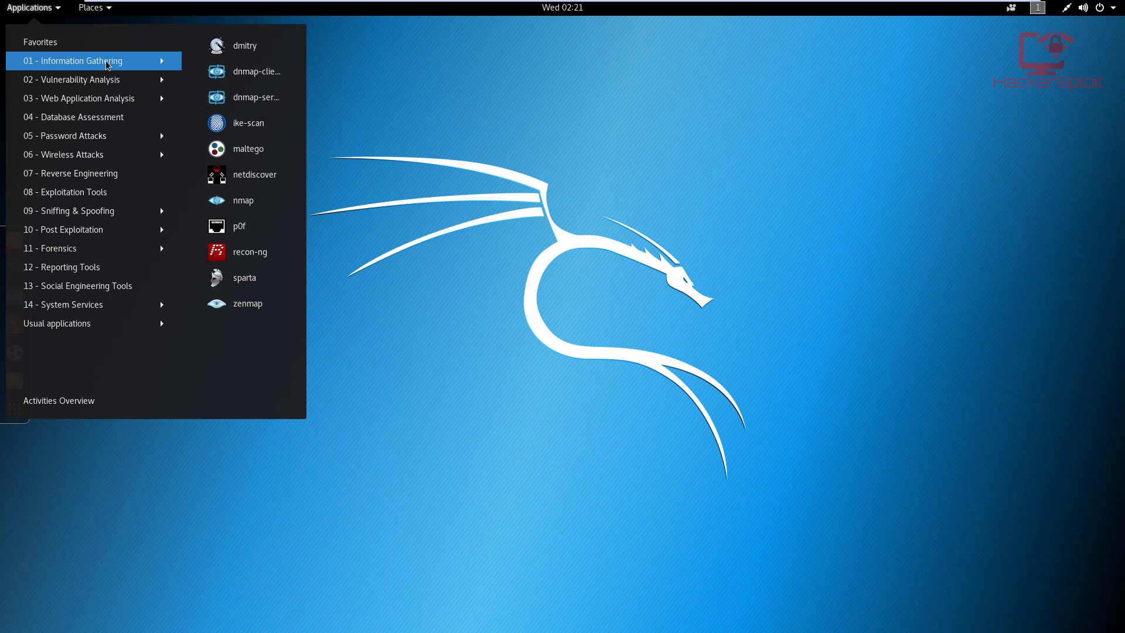
pyautogui.click(289, 151)
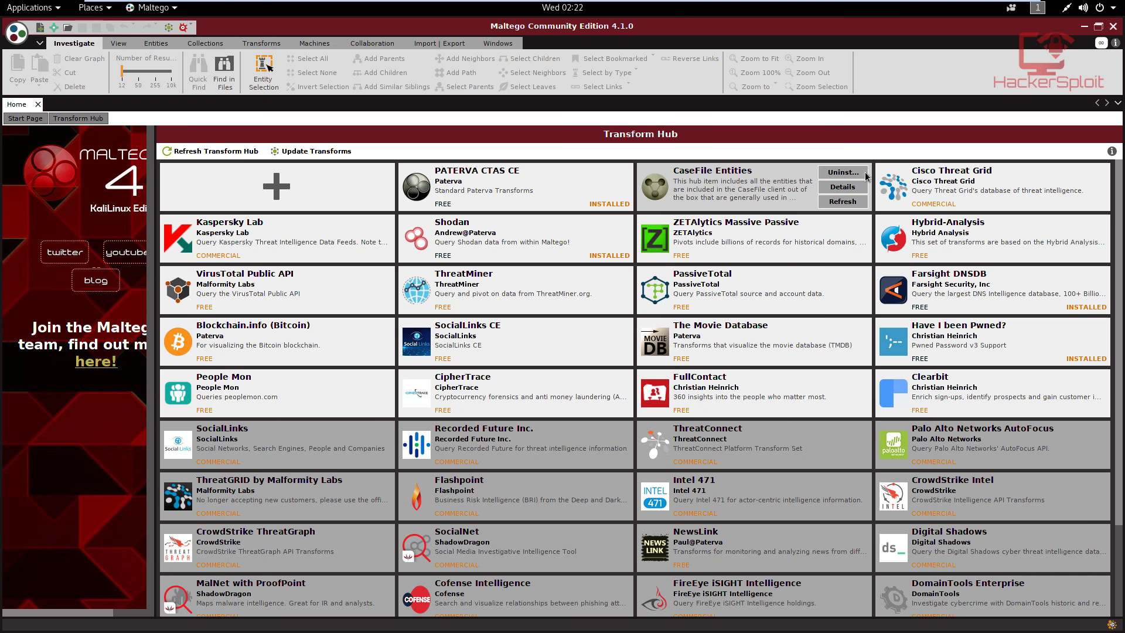
# Review the details of the CaseFile Entities and Shodan transform hub items, closing each one
pyautogui.click(855, 187)
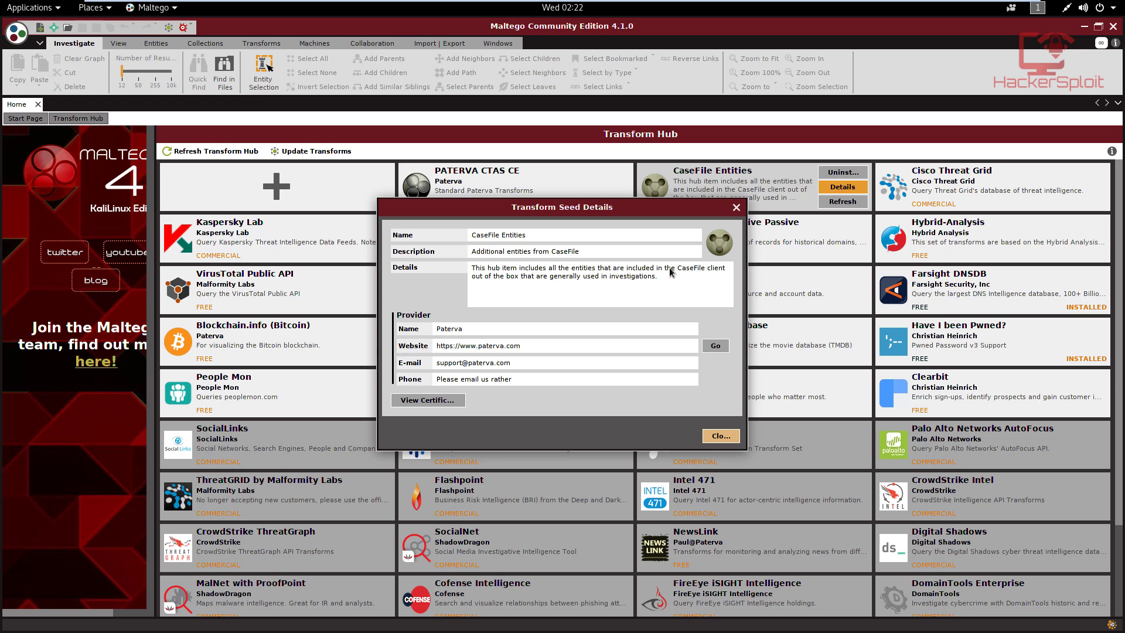
pyautogui.click(736, 208)
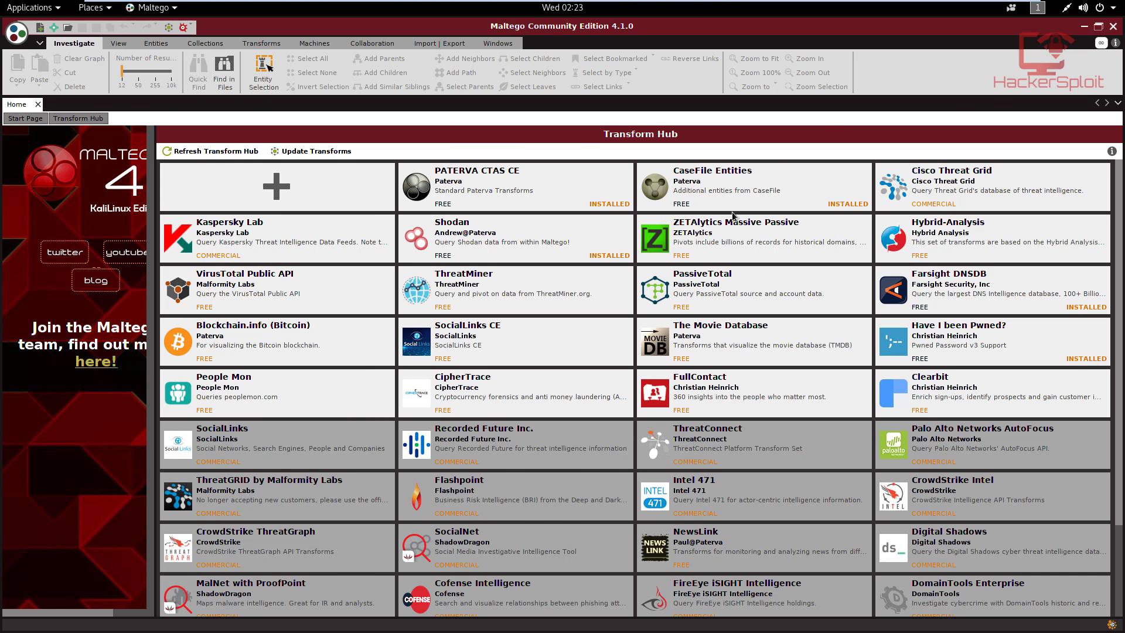
pyautogui.moveTo(555, 247)
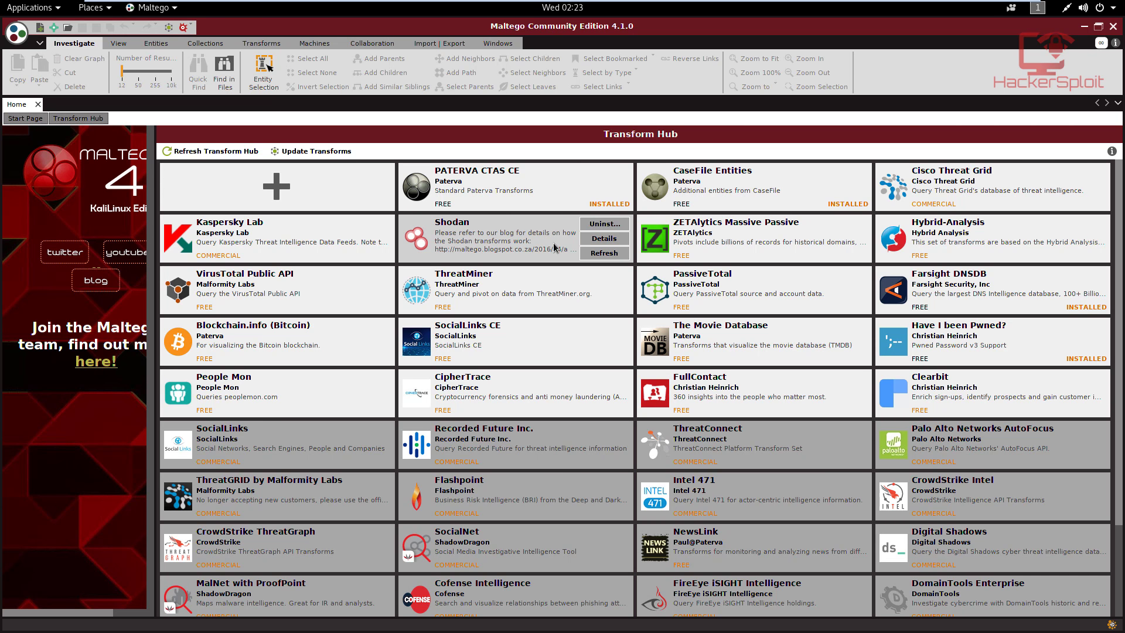
pyautogui.click(594, 240)
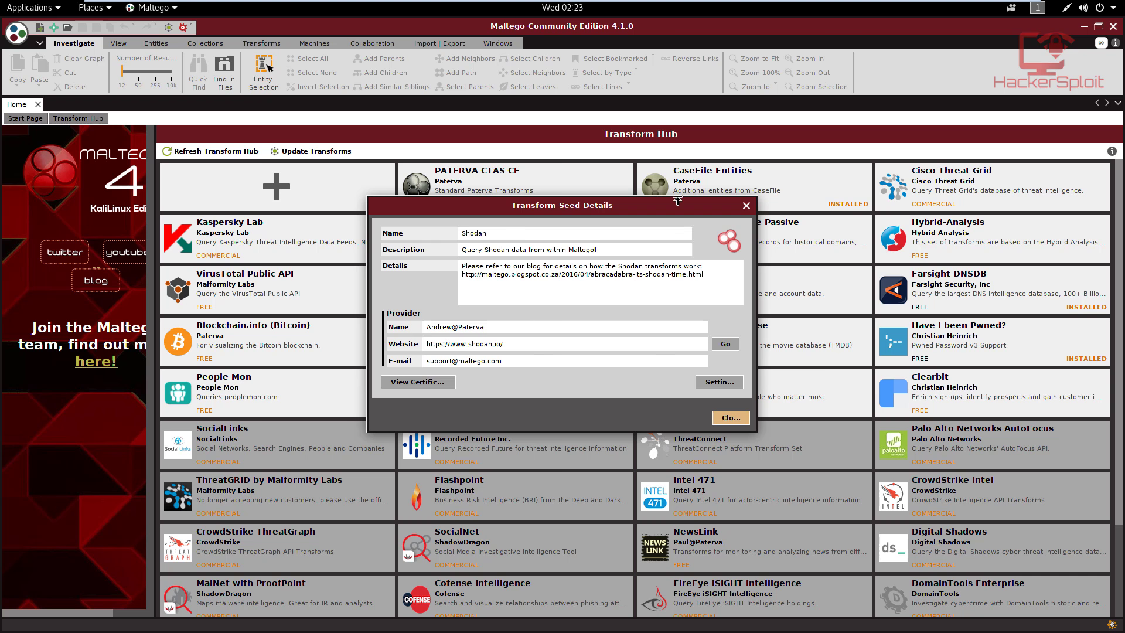
pyautogui.moveTo(671, 202); pyautogui.dragTo(635, 205)
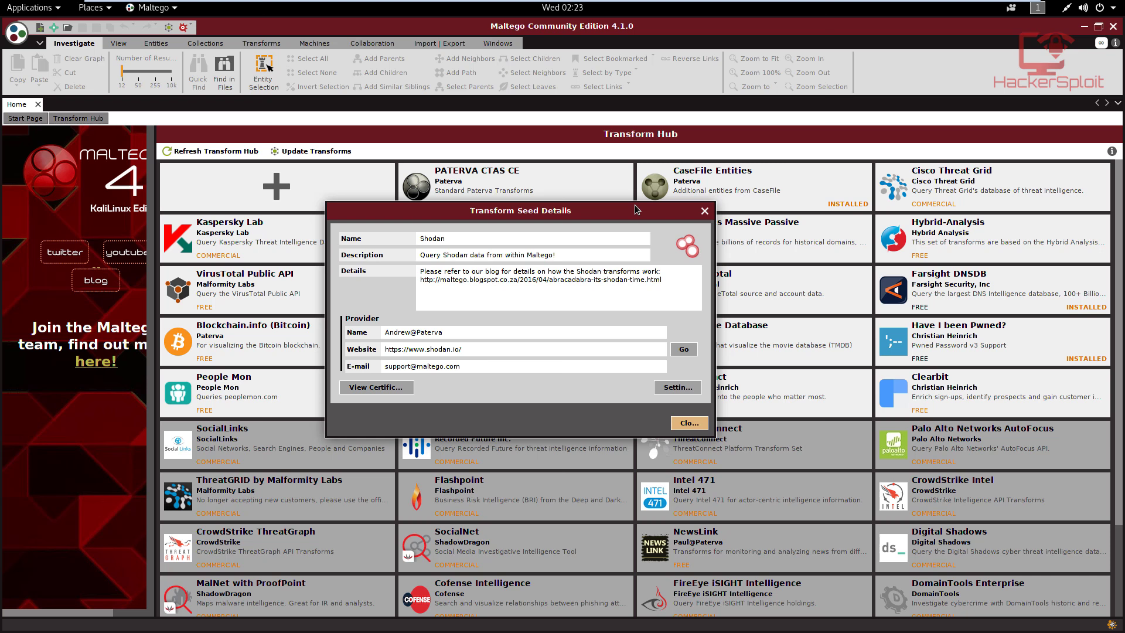
pyautogui.click(704, 211)
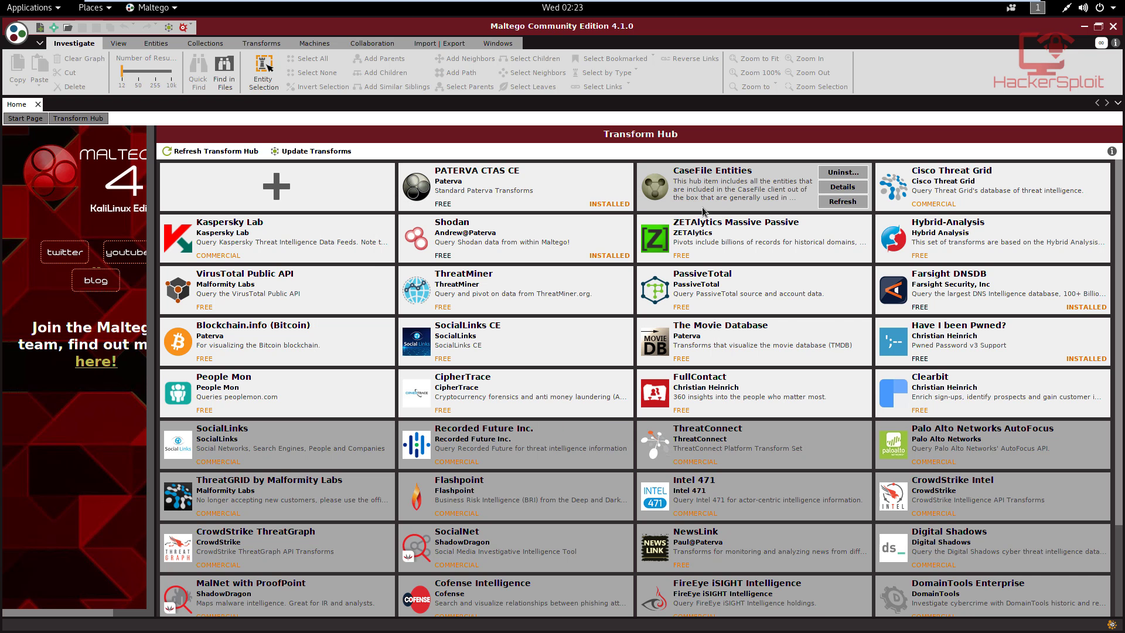
# Read through the description in the Farsight DNSDB transform hub item's details and close them
pyautogui.moveTo(969, 285)
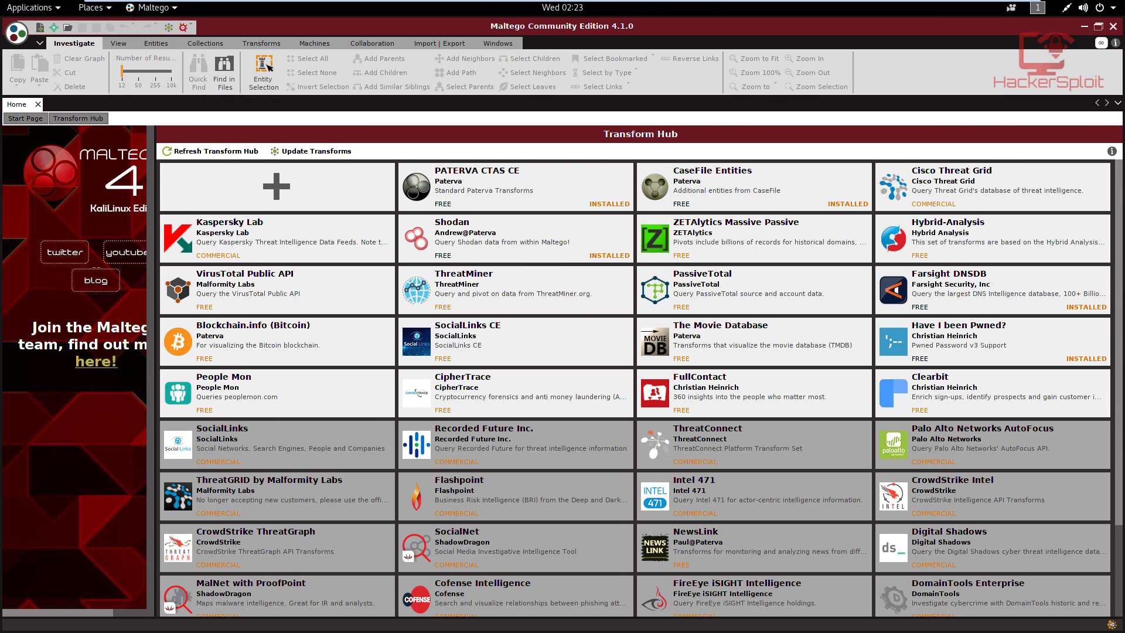
pyautogui.click(1081, 290)
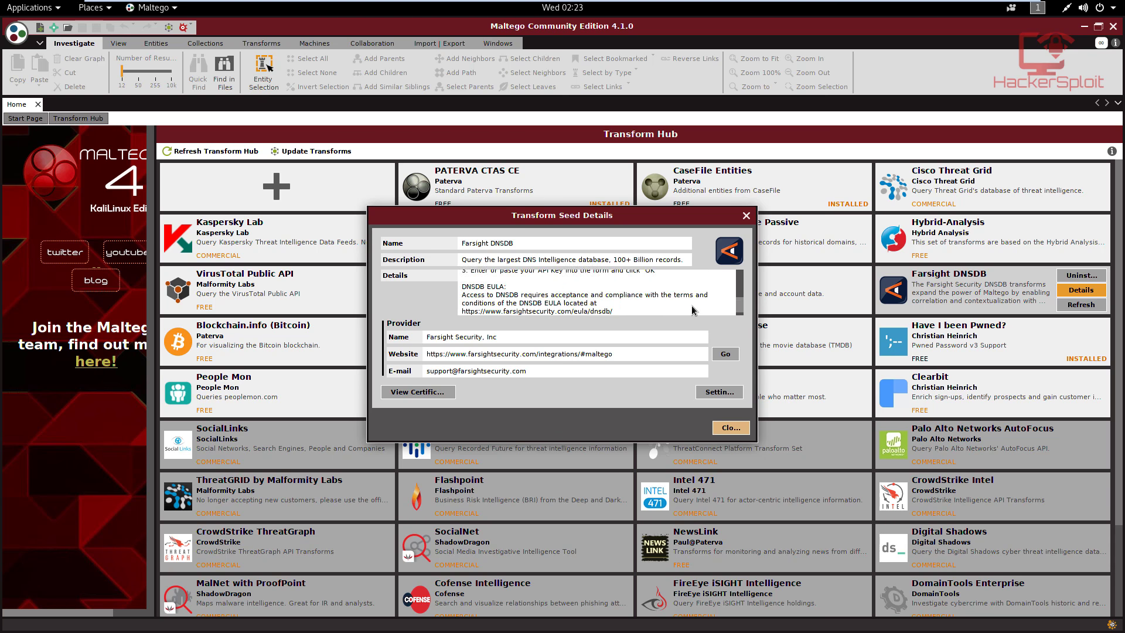
pyautogui.scroll(8, 692, 311)
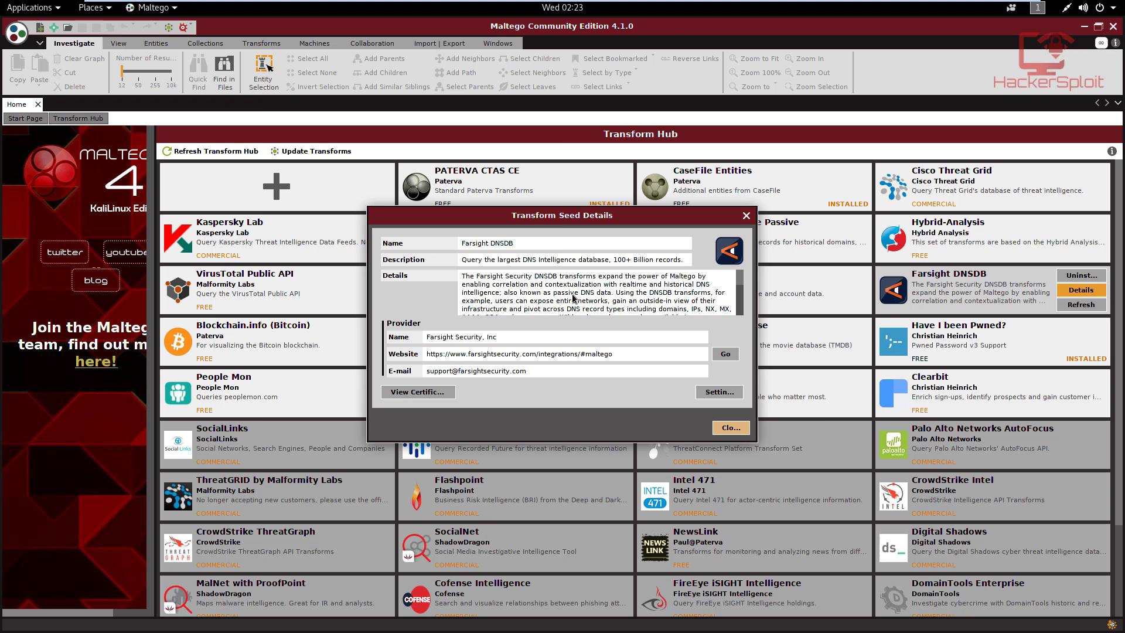
pyautogui.scroll(-3, 573, 298)
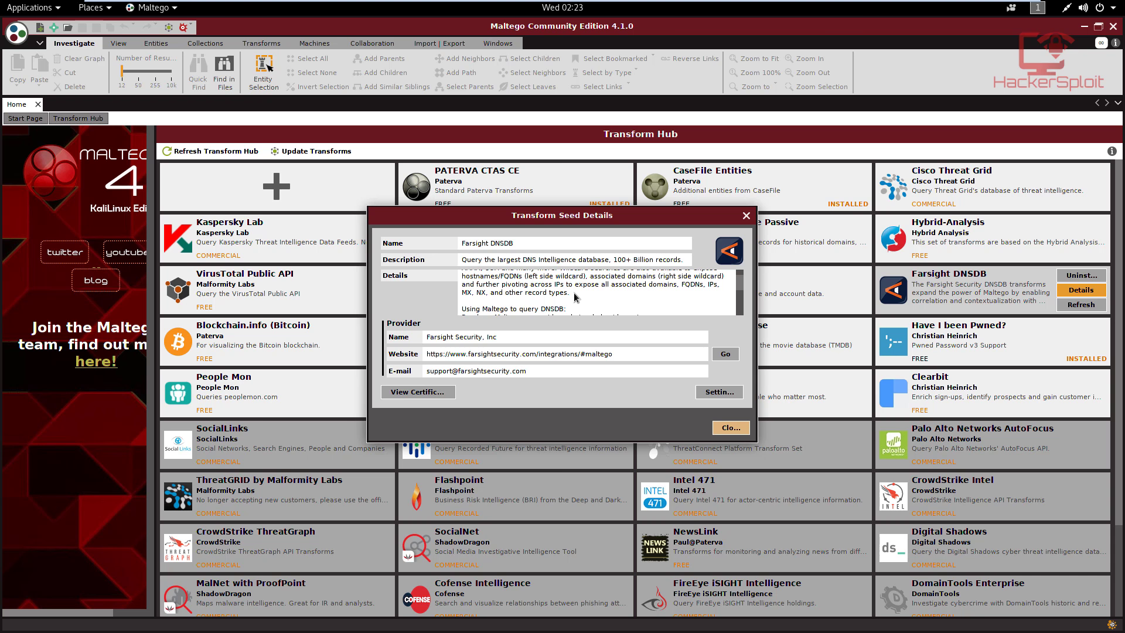
pyautogui.scroll(3, 574, 298)
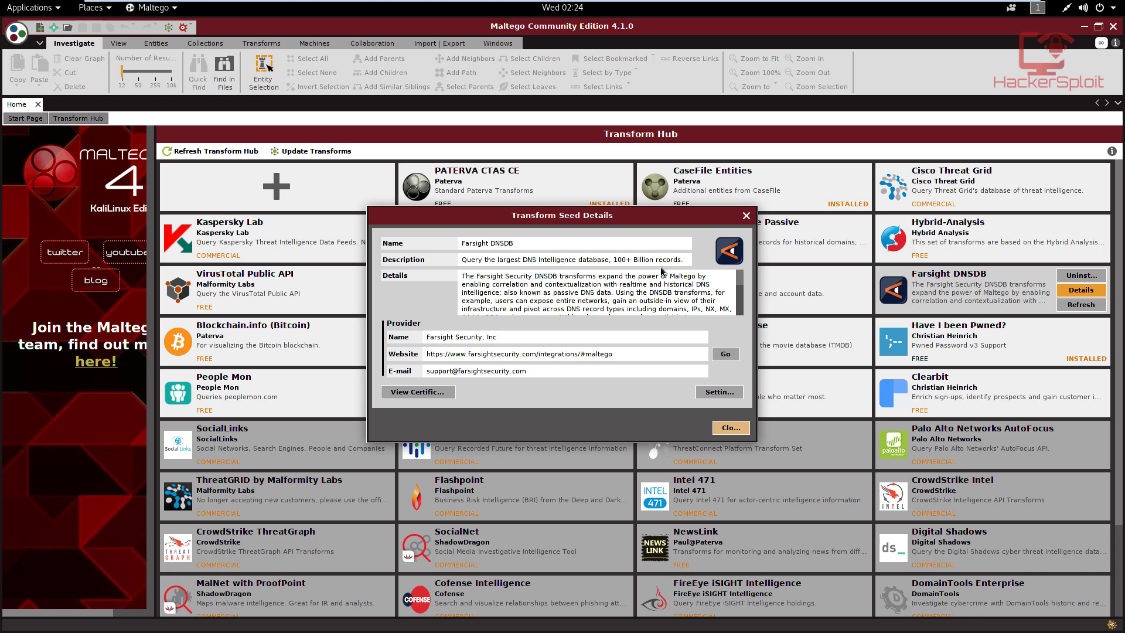
pyautogui.click(746, 215)
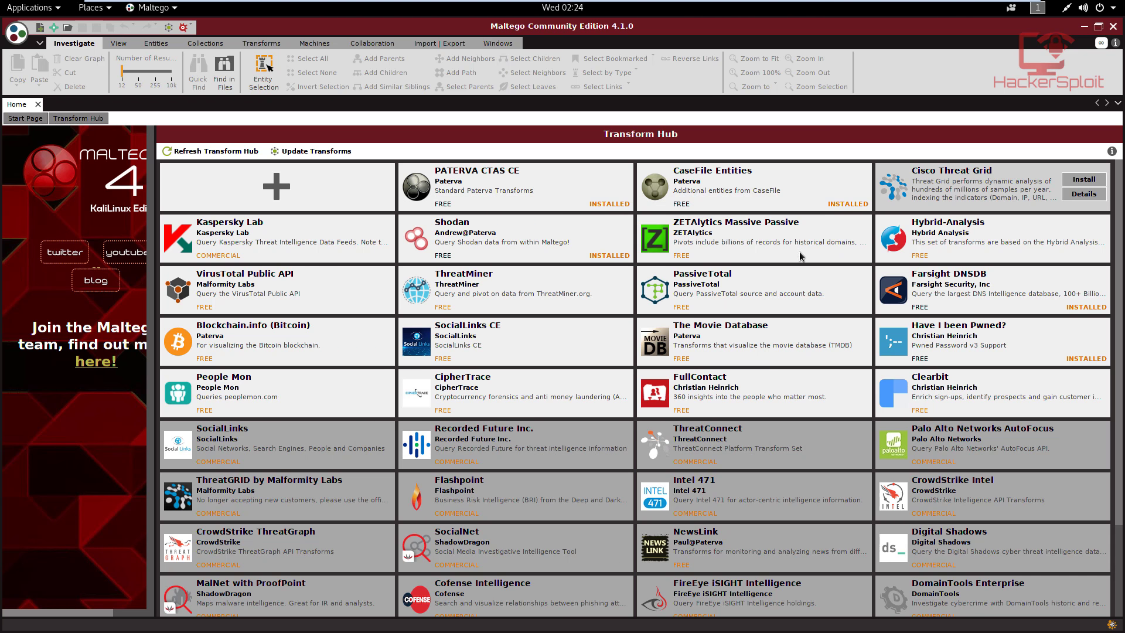
# Create a new blank graph and close the surplus New Graph (2), keeping only New Graph (1)
pyautogui.moveTo(530, 243)
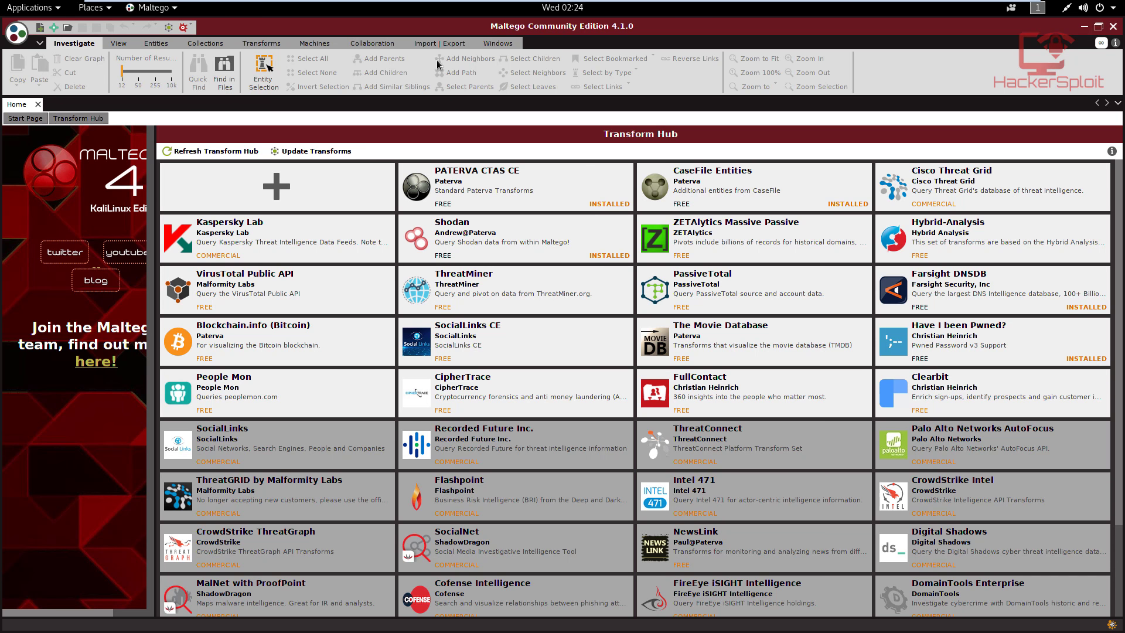
pyautogui.click(18, 33)
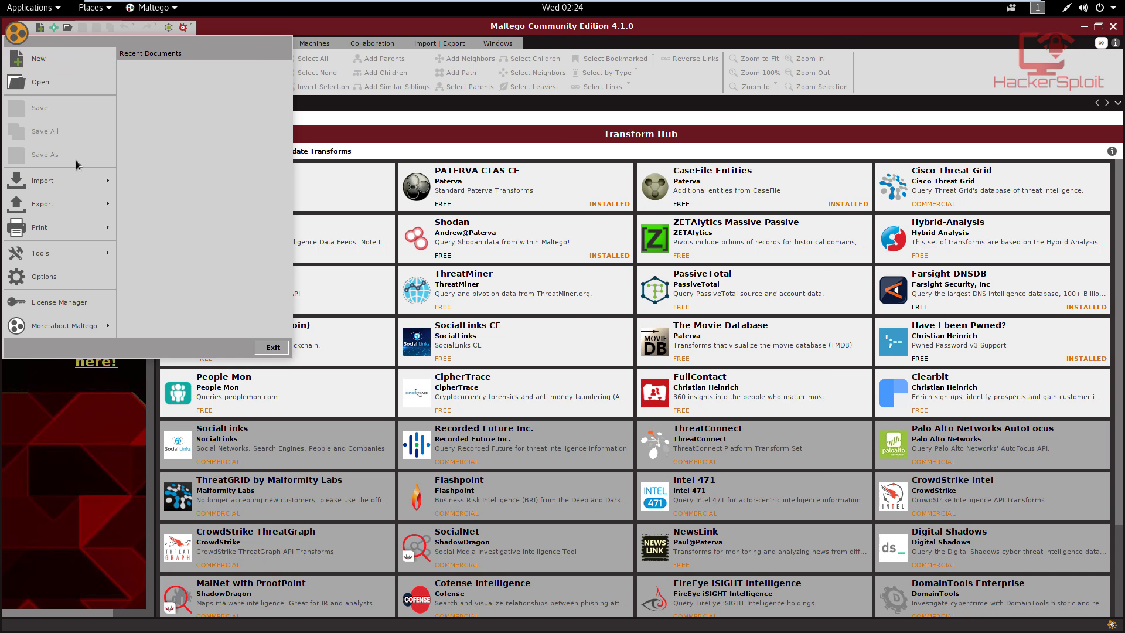
pyautogui.moveTo(59, 221)
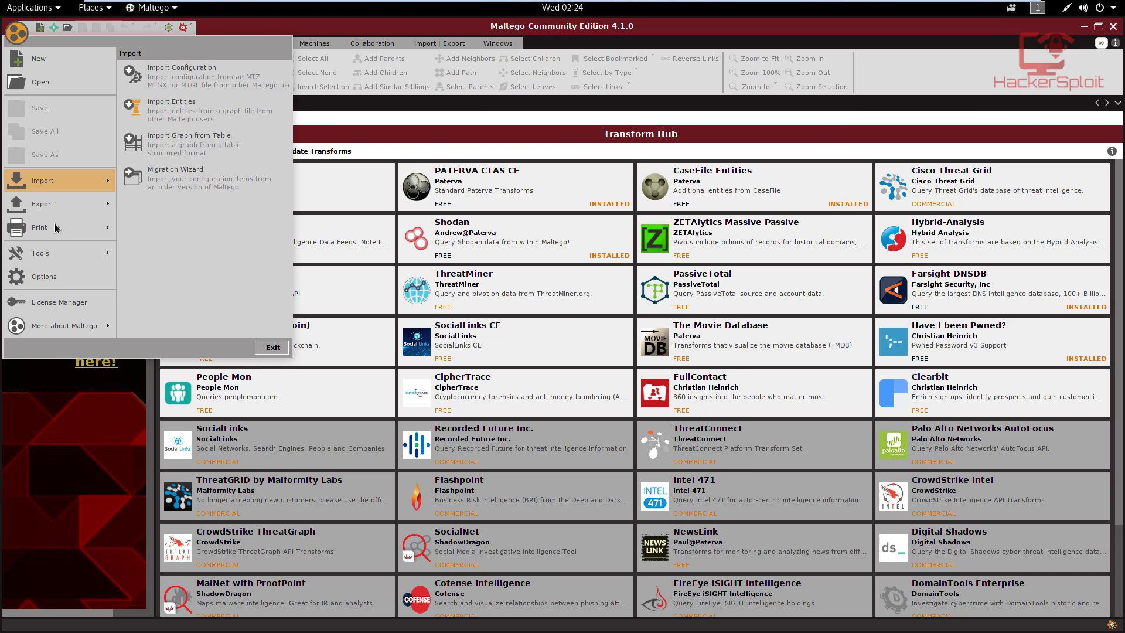
pyautogui.moveTo(51, 243)
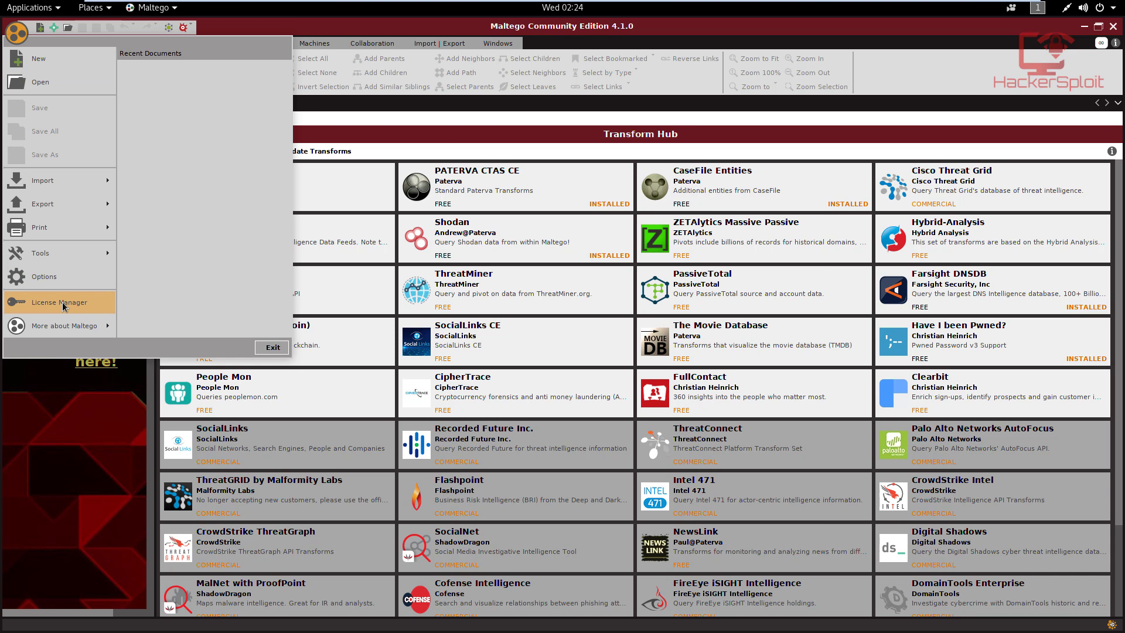
pyautogui.click(41, 32)
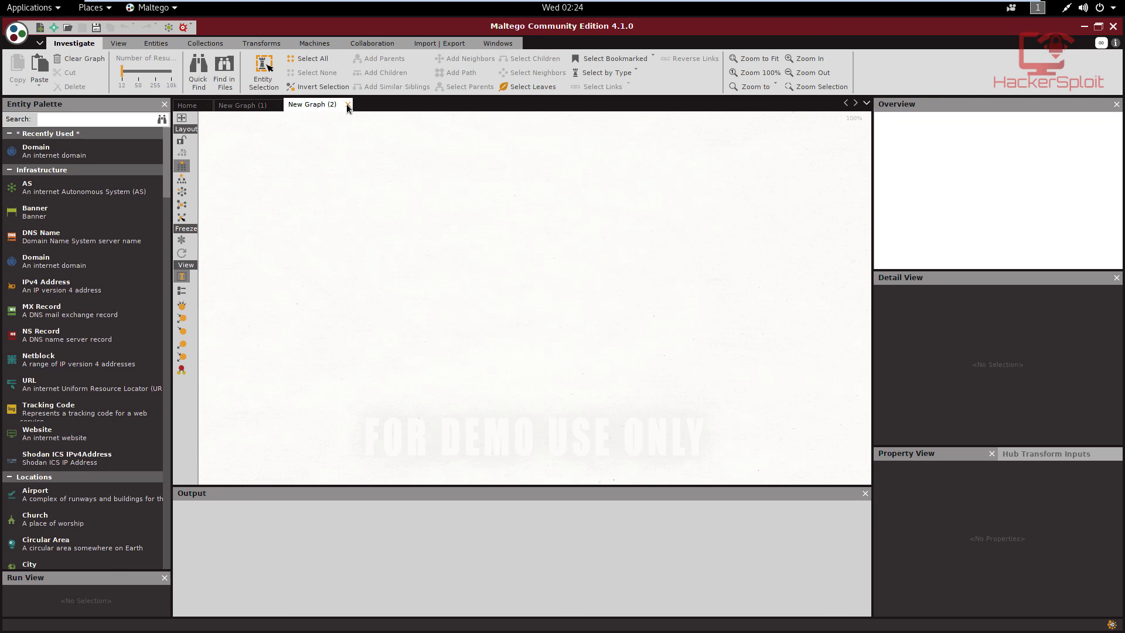
pyautogui.click(347, 105)
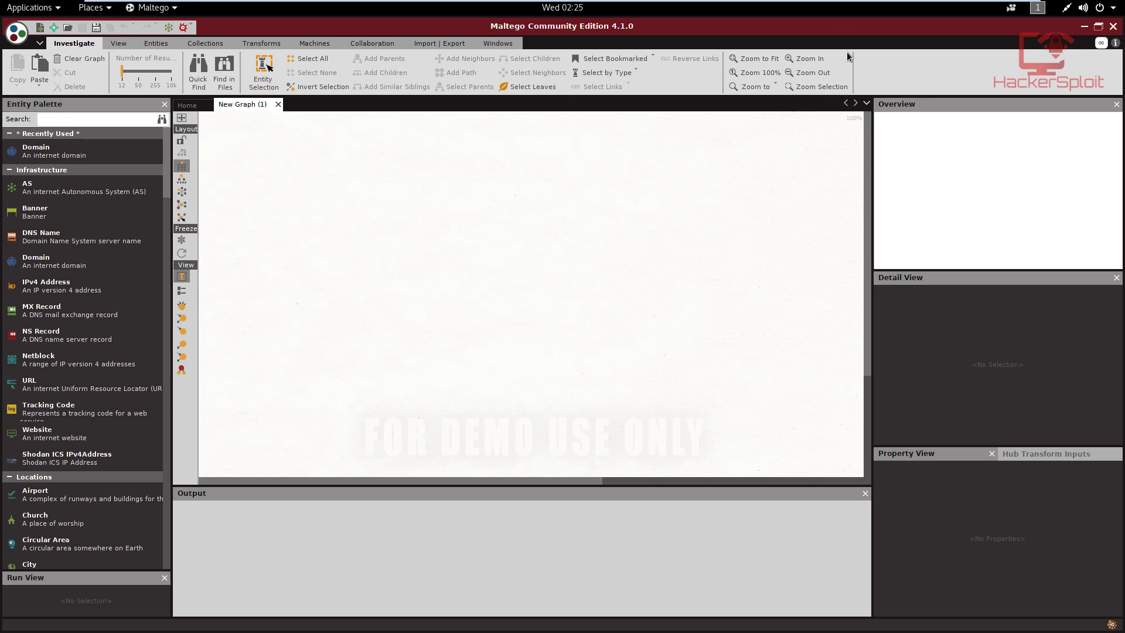
# Examine the commands offered for view, entities, collections, transforms, machines, collaboration, import/export and windows, ending back on the Investigate commands
pyautogui.click(126, 45)
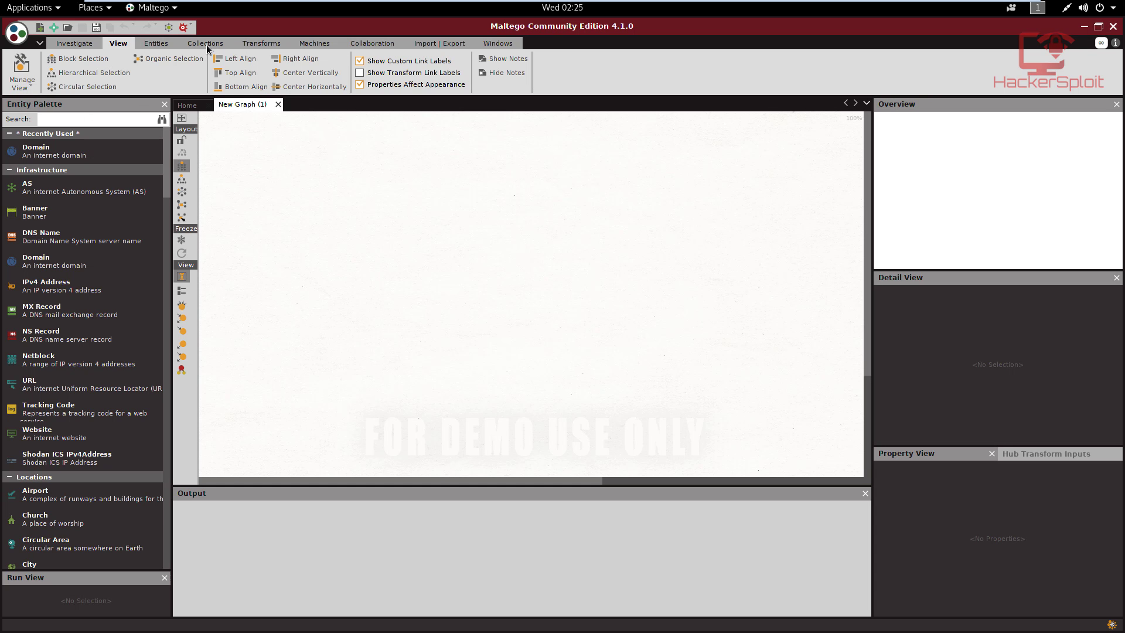
pyautogui.click(162, 44)
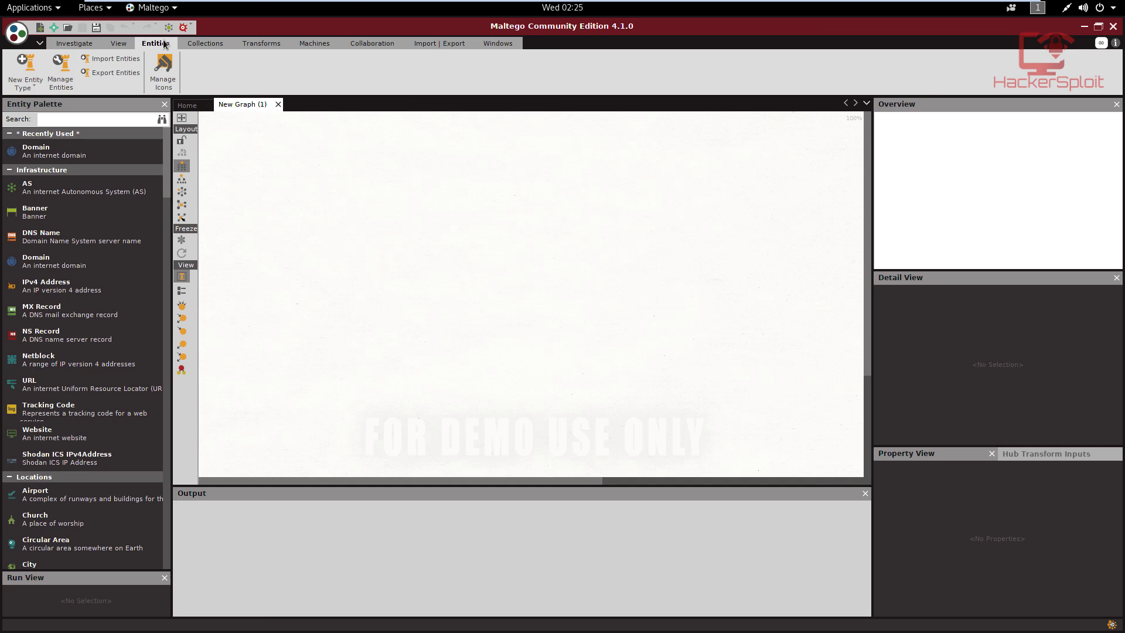
pyautogui.click(205, 44)
pyautogui.click(259, 46)
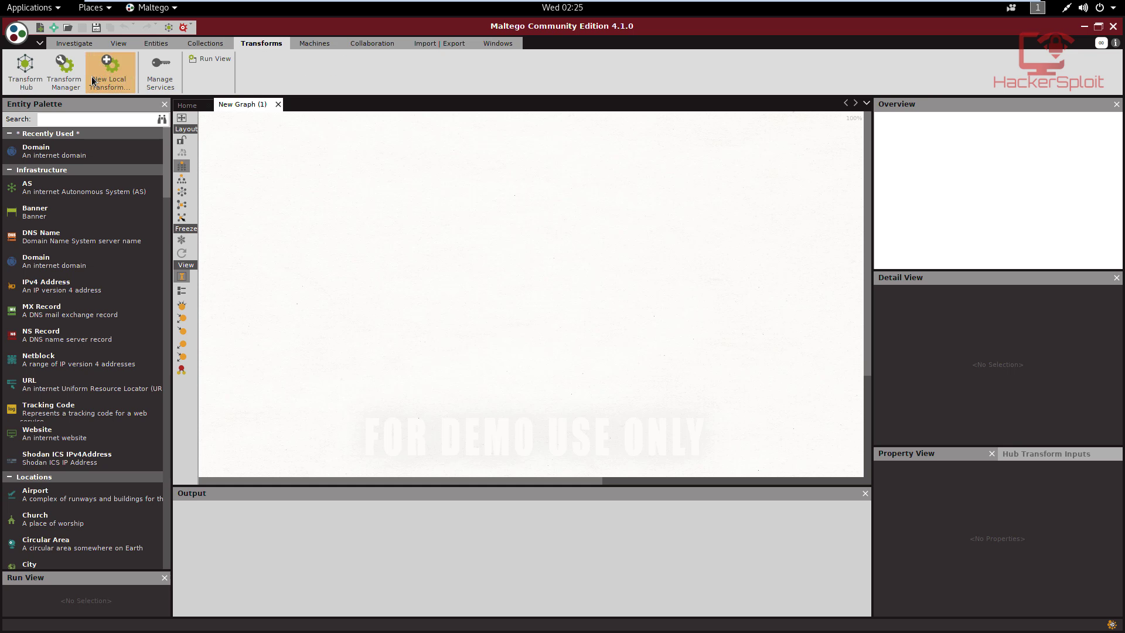
pyautogui.click(307, 46)
pyautogui.click(381, 44)
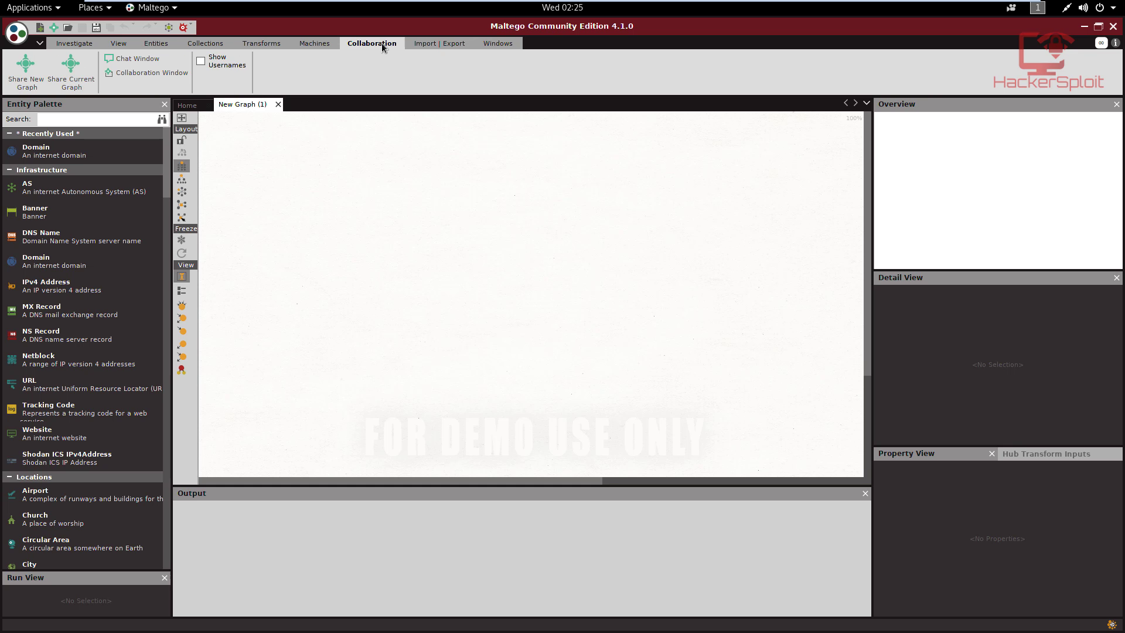
pyautogui.click(437, 46)
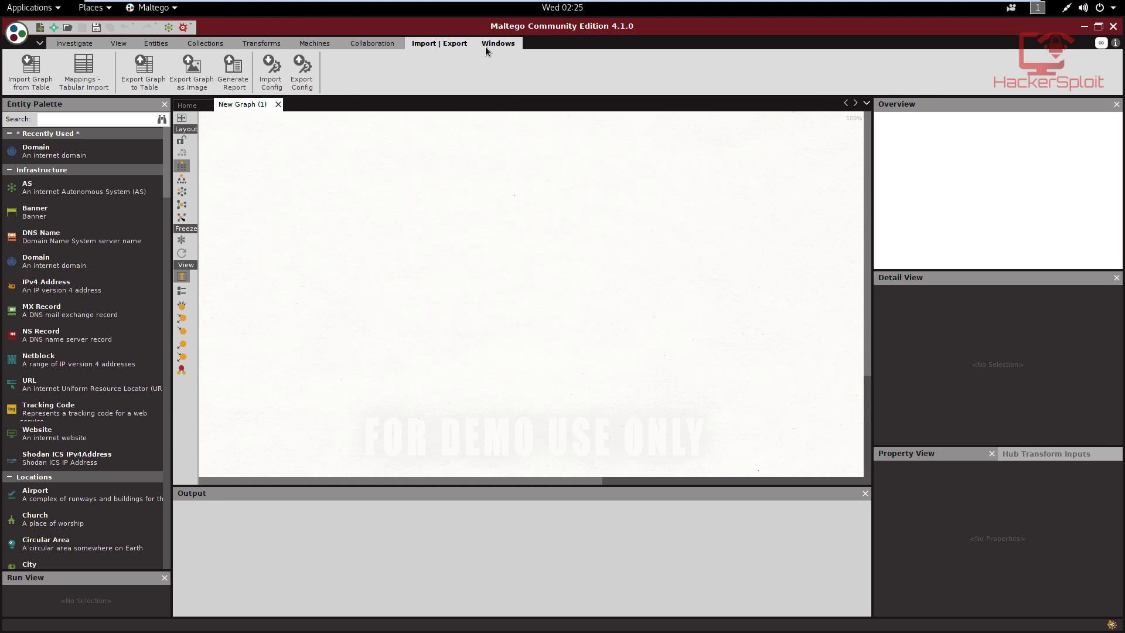
pyautogui.click(497, 43)
pyautogui.click(74, 43)
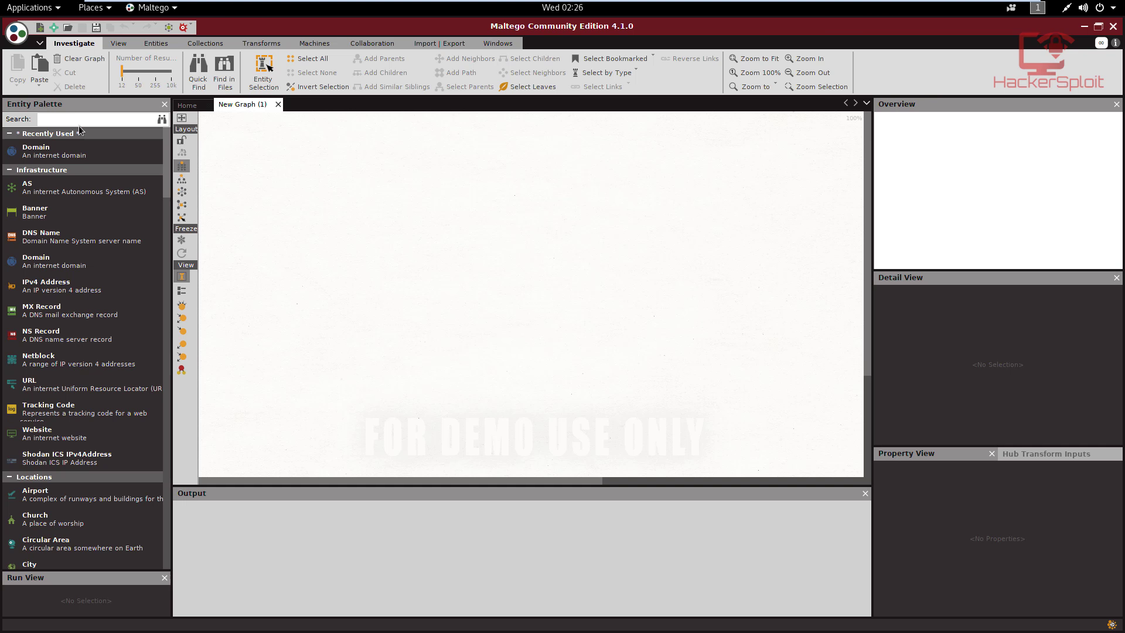
# Browse the entity palette through the infrastructure, locations, malware, penetration testing and people categories, and return to its beginning
pyautogui.click(168, 143)
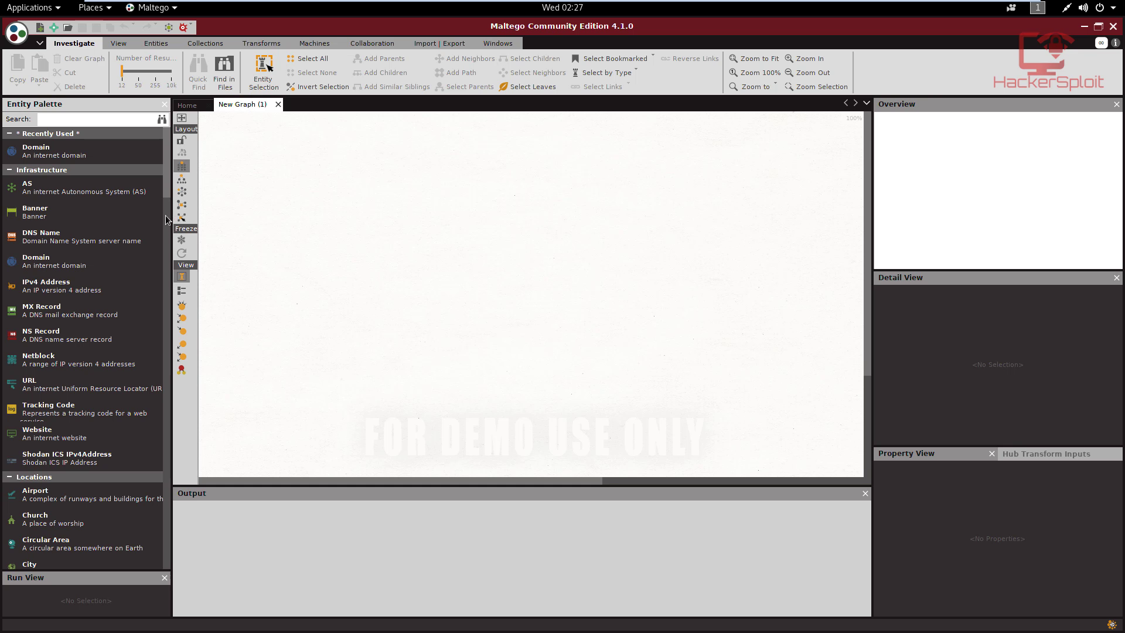
pyautogui.moveTo(165, 187); pyautogui.dragTo(167, 204)
pyautogui.scroll(-2, 168, 205)
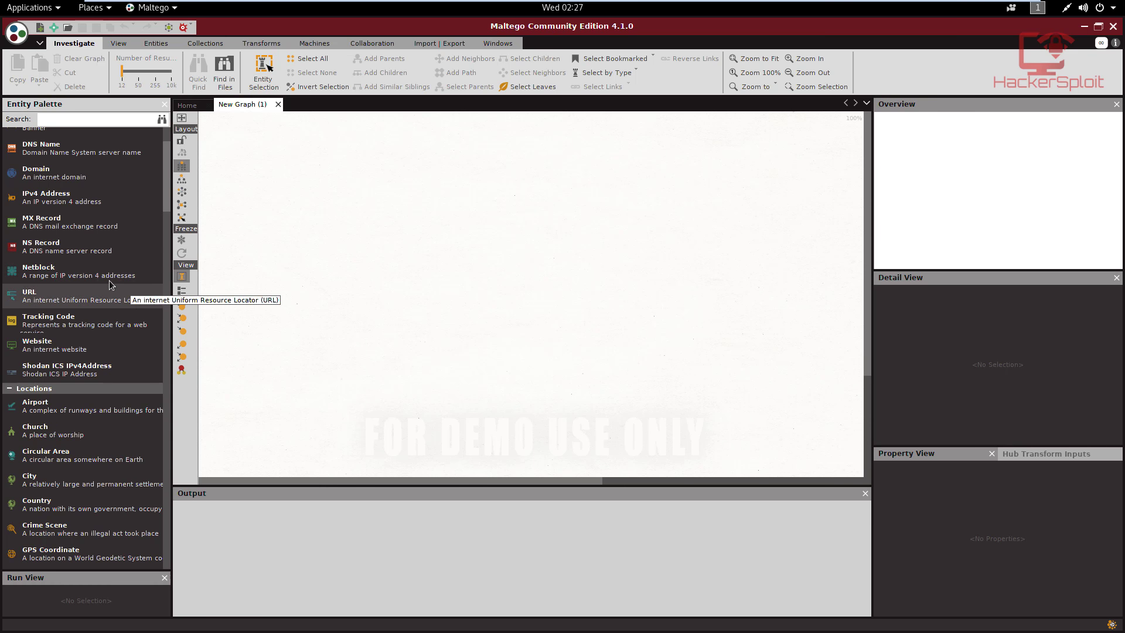
pyautogui.click(168, 243)
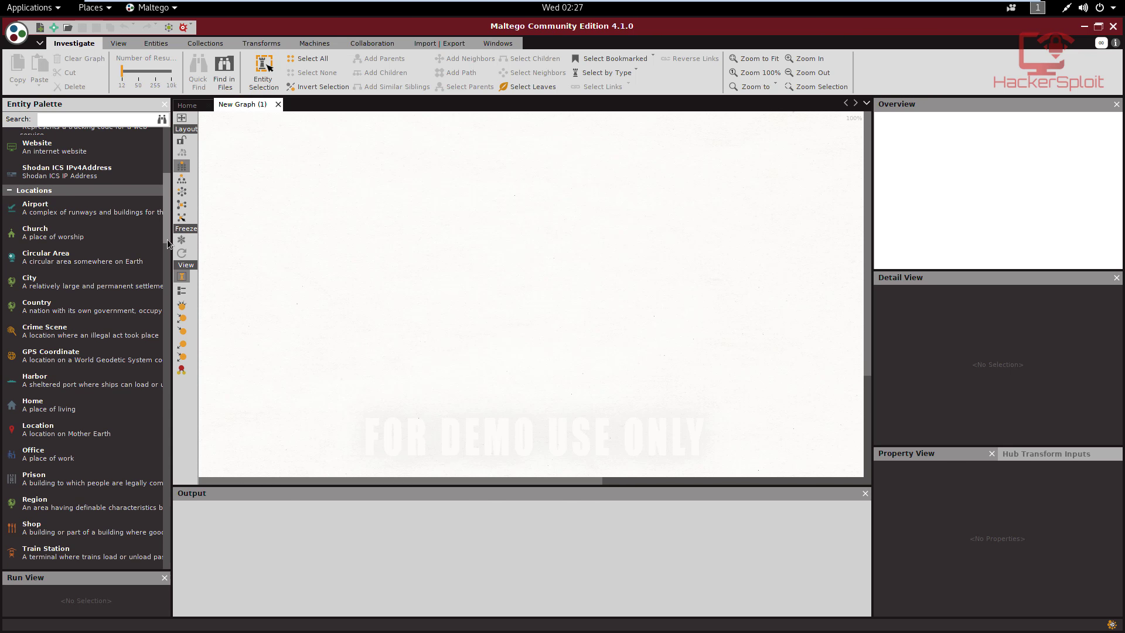
pyautogui.moveTo(168, 244); pyautogui.dragTo(170, 307)
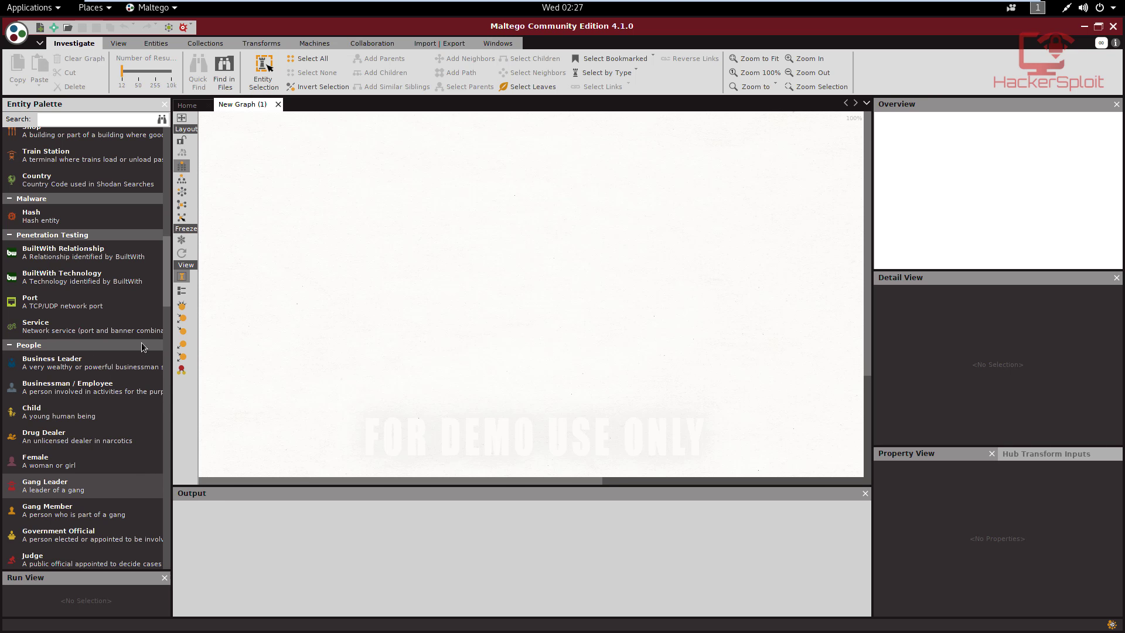
pyautogui.moveTo(172, 316); pyautogui.dragTo(172, 149)
pyautogui.click(170, 309)
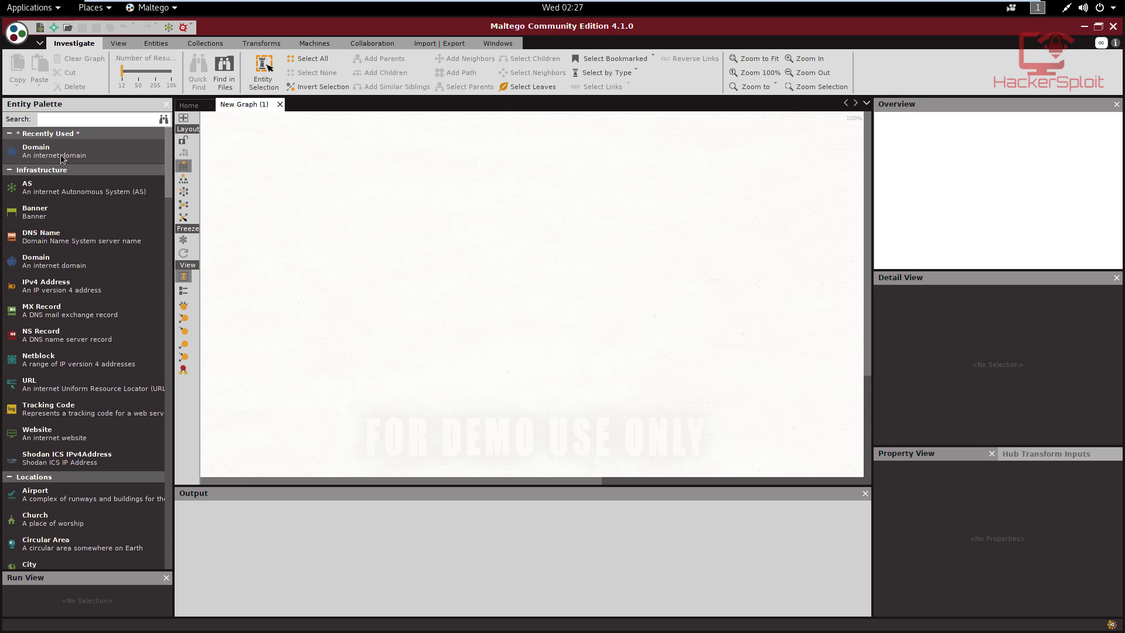
# Add a Domain entity to the middle of the graph and set its domain name to maltego.000webhostapp.com
pyautogui.moveTo(62, 158); pyautogui.dragTo(478, 294)
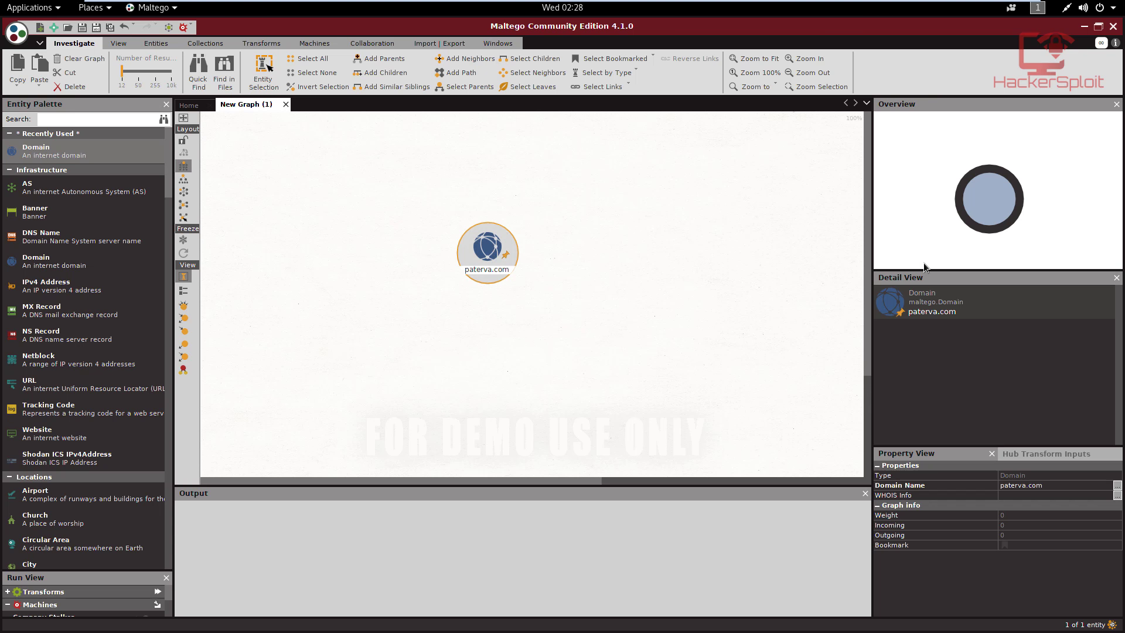
pyautogui.moveTo(1017, 208); pyautogui.dragTo(945, 212)
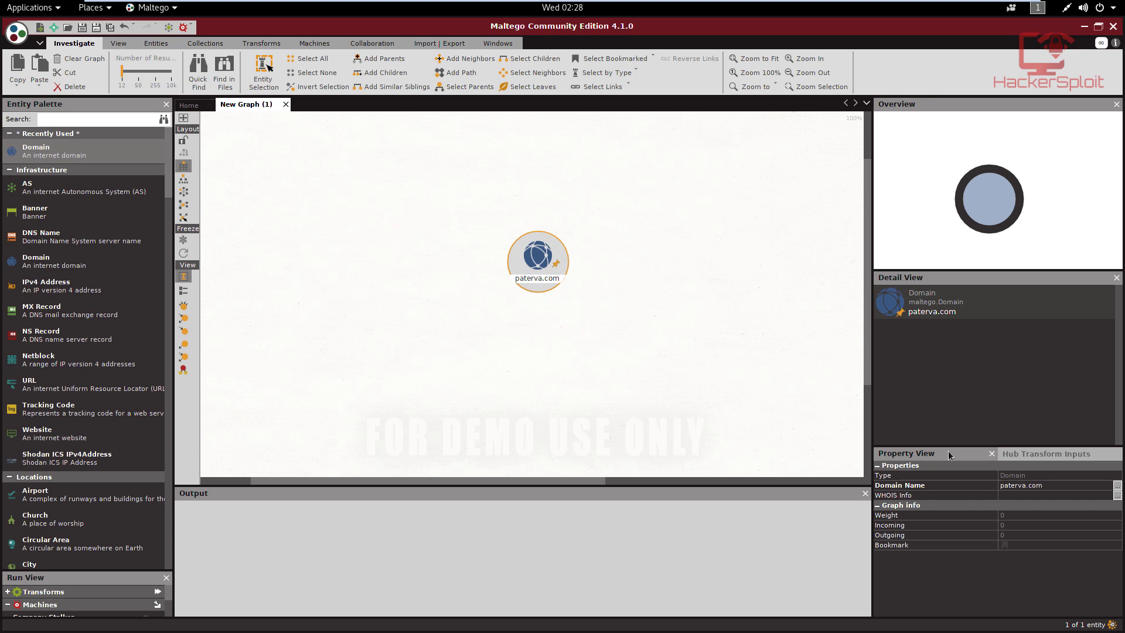
pyautogui.click(1032, 486)
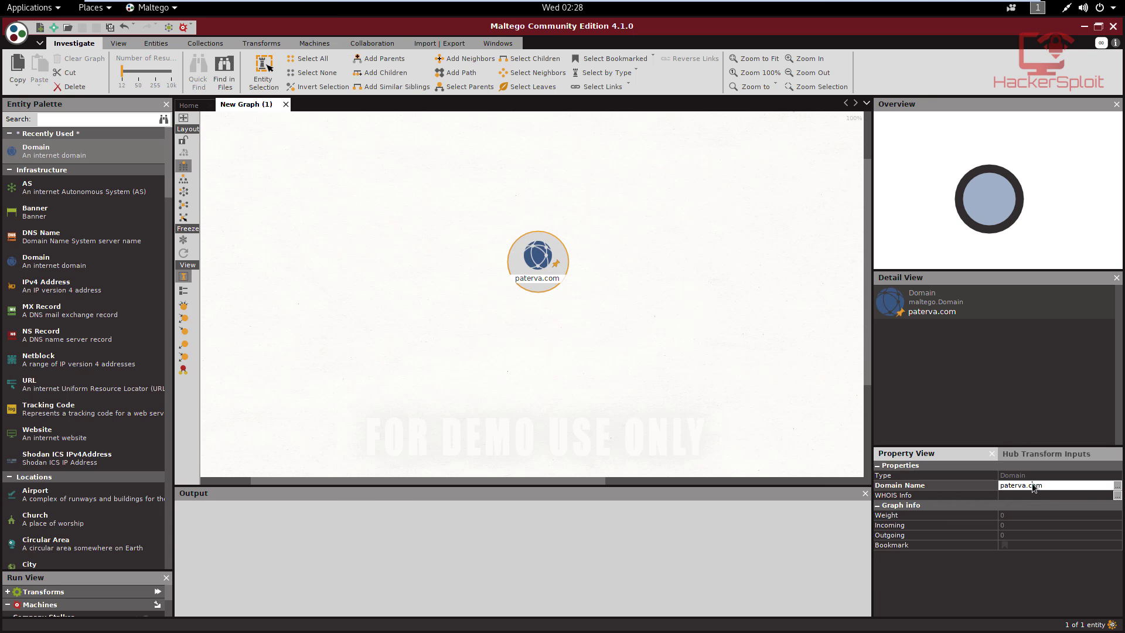
pyautogui.doubleClick(1032, 485)
pyautogui.write('maltego.000webhostapp.com')
pyautogui.click(538, 267)
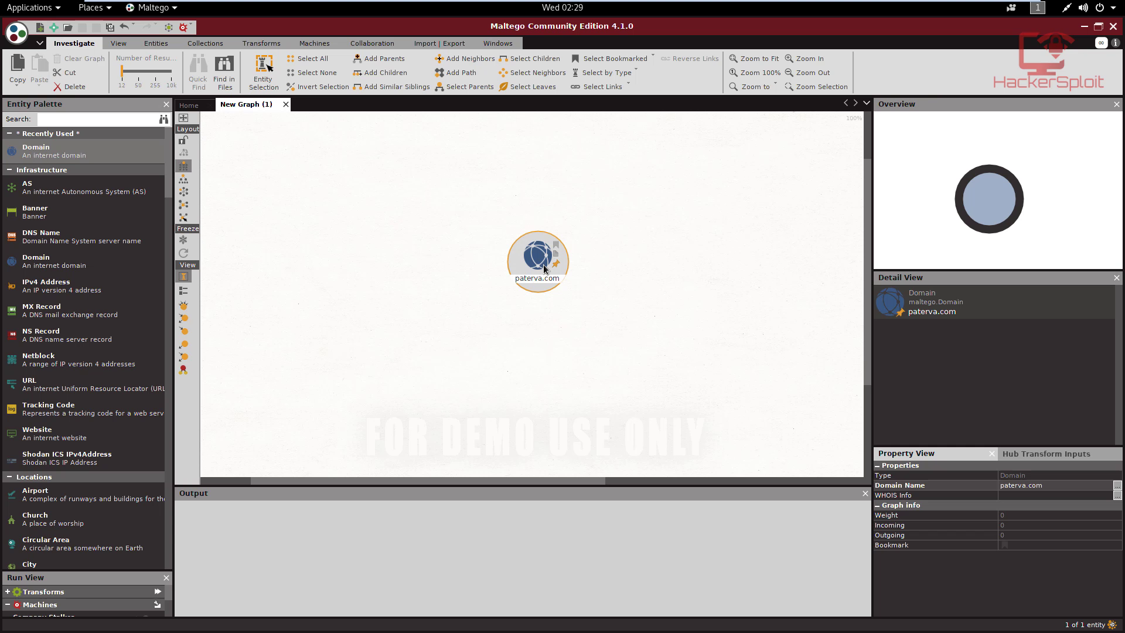
pyautogui.click(1042, 484)
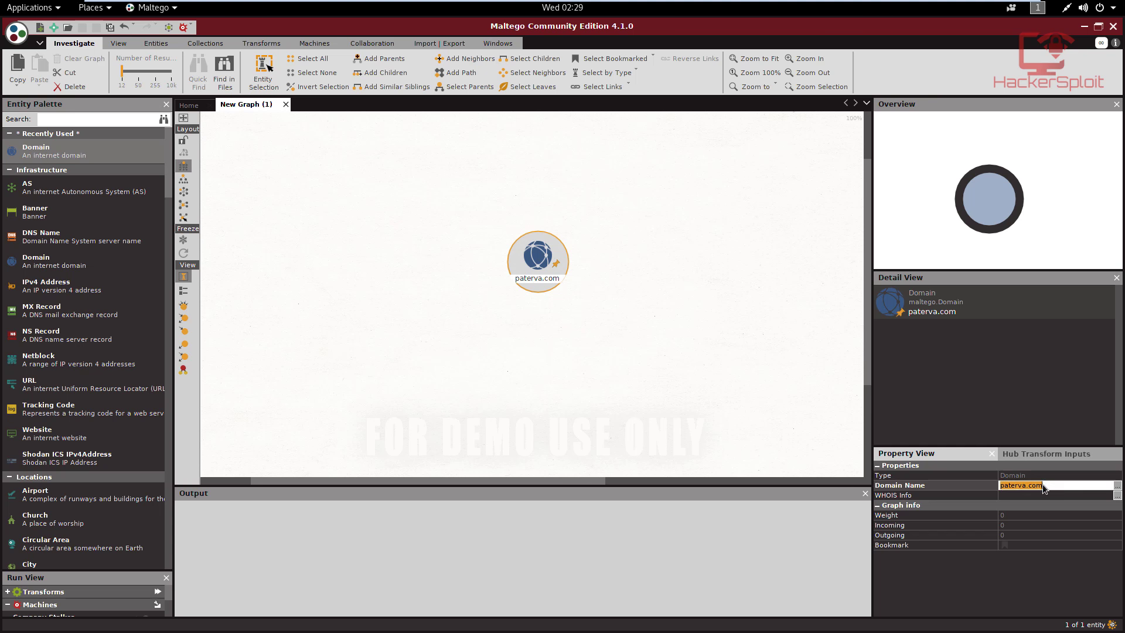
pyautogui.write('maltego.000webhostapp.com')
pyautogui.press('Return')
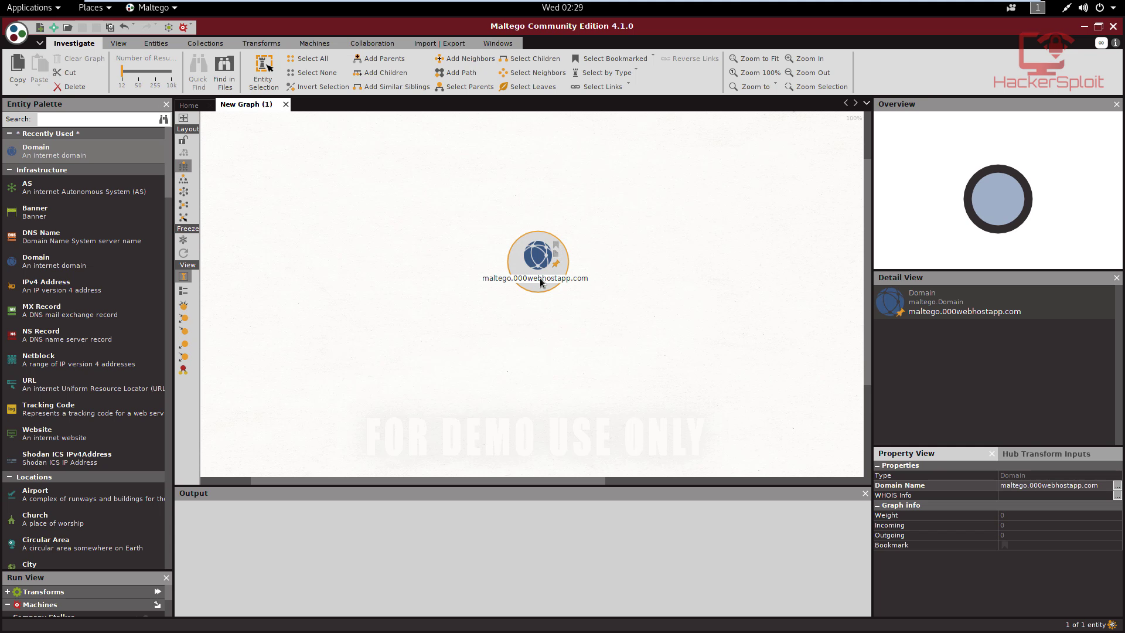
pyautogui.scroll(1, 557, 280)
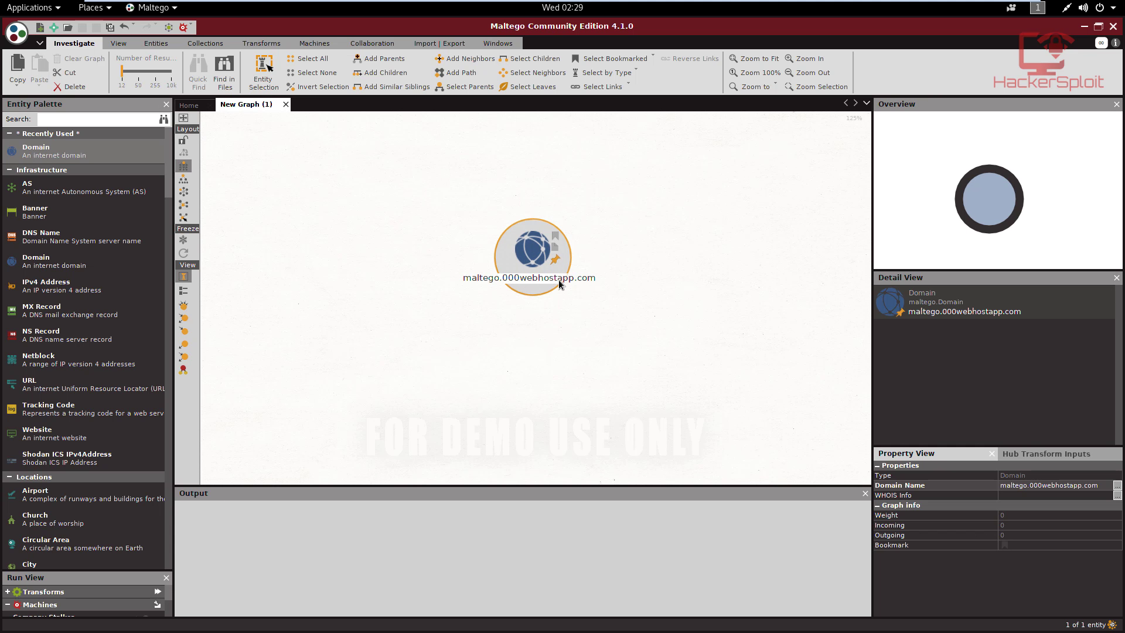
pyautogui.click(548, 284)
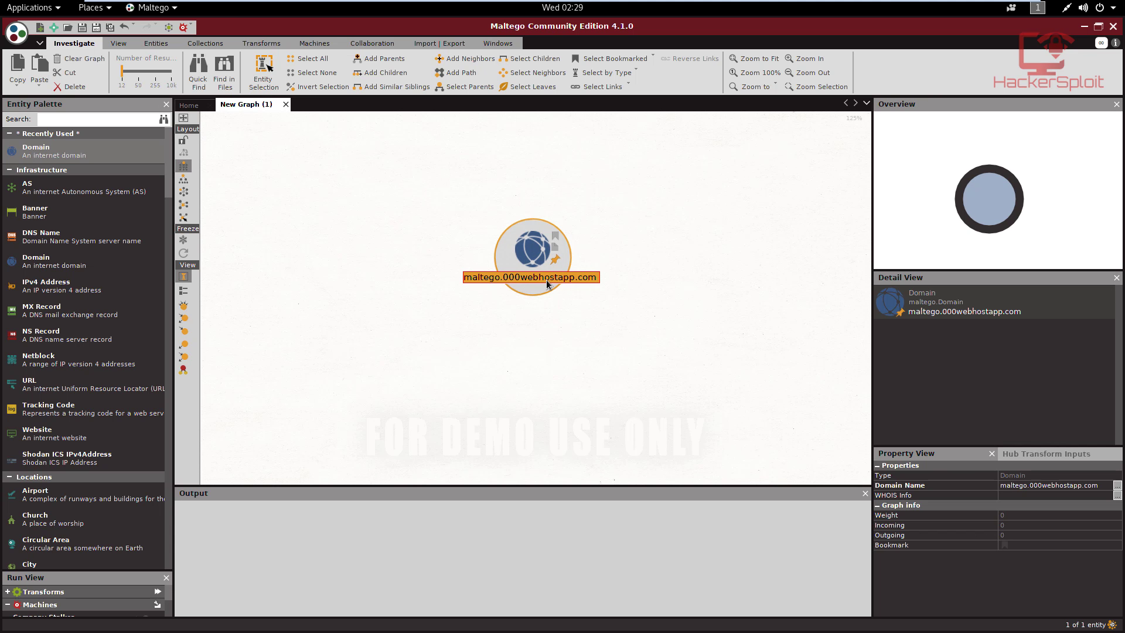
pyautogui.click(569, 337)
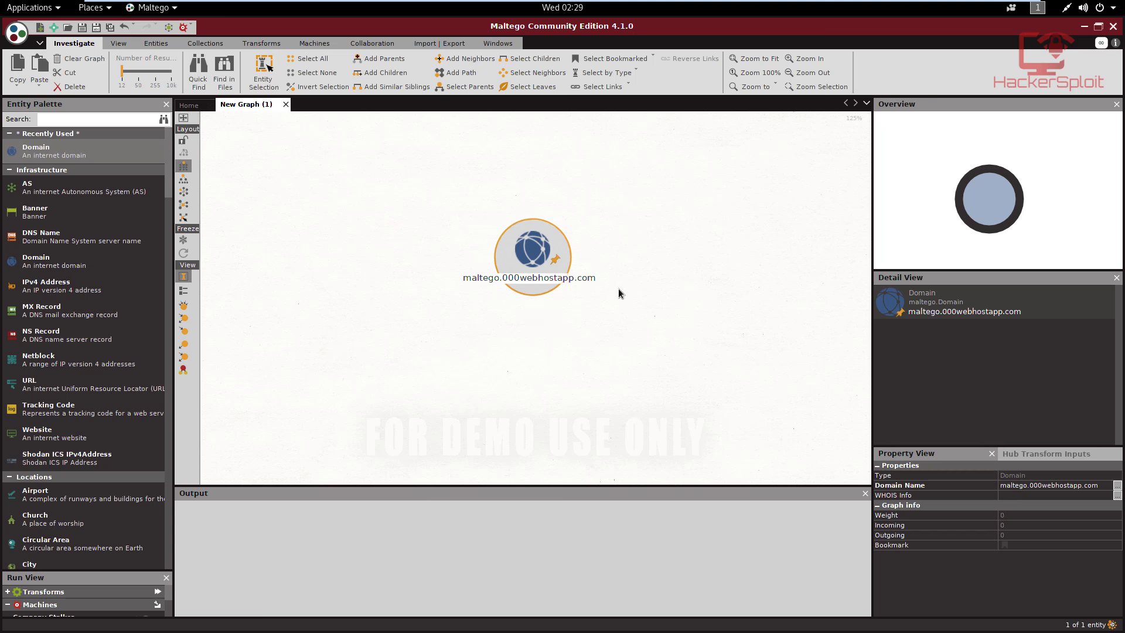
pyautogui.scroll(-1, 624, 294)
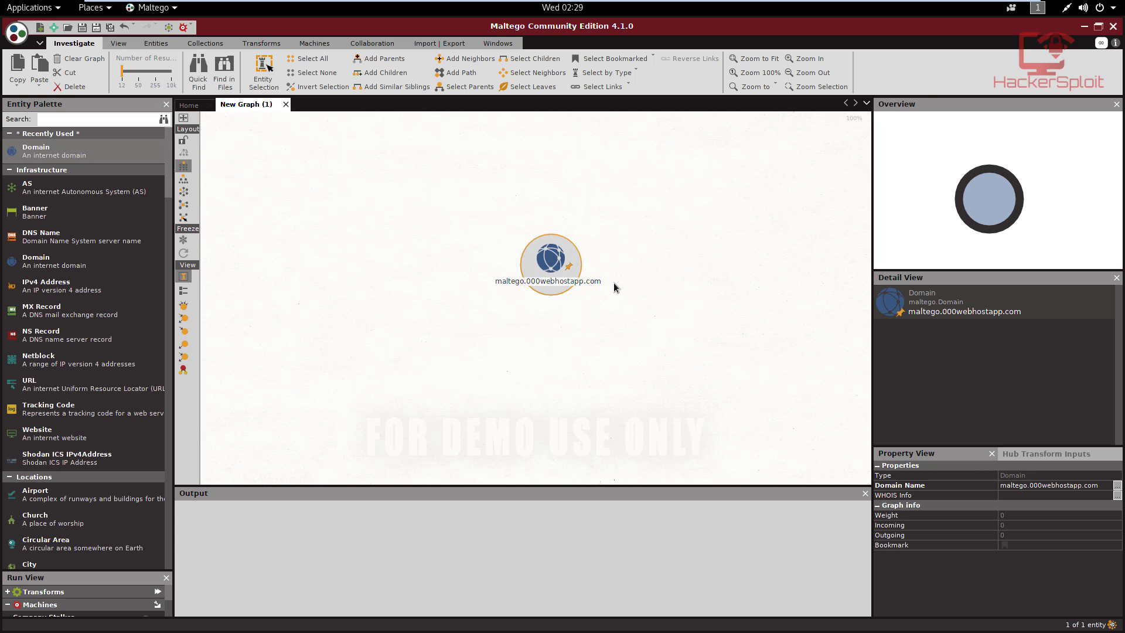
# Run the To Website [Quick lookup] transform on the maltego.000webhostapp.com domain entity
pyautogui.rightClick(550, 265)
pyautogui.click(557, 286)
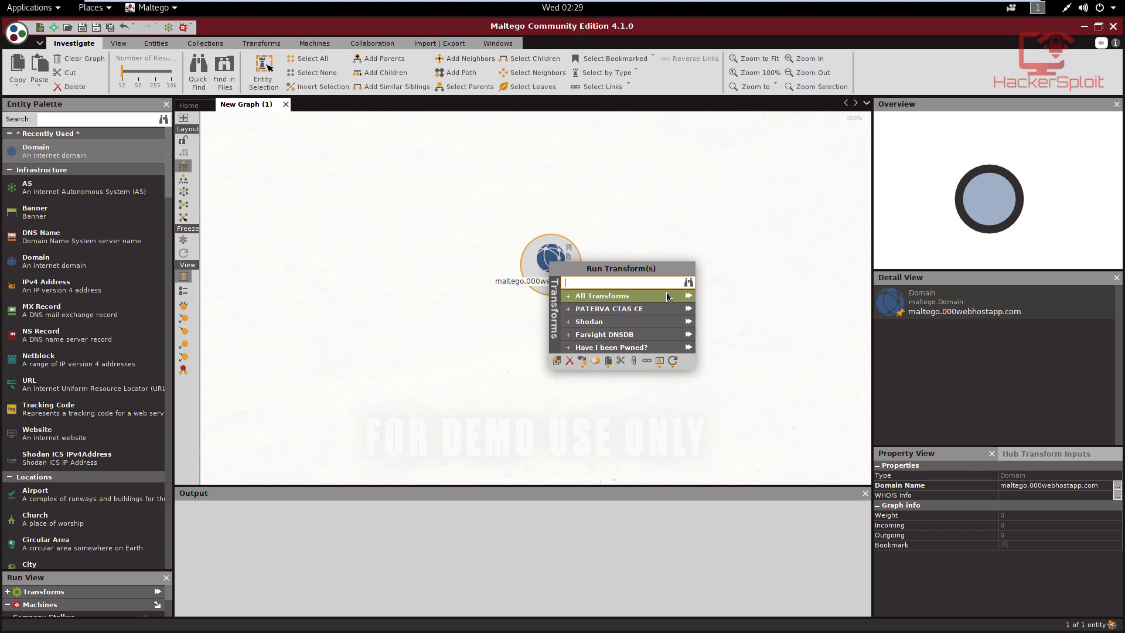
pyautogui.click(570, 297)
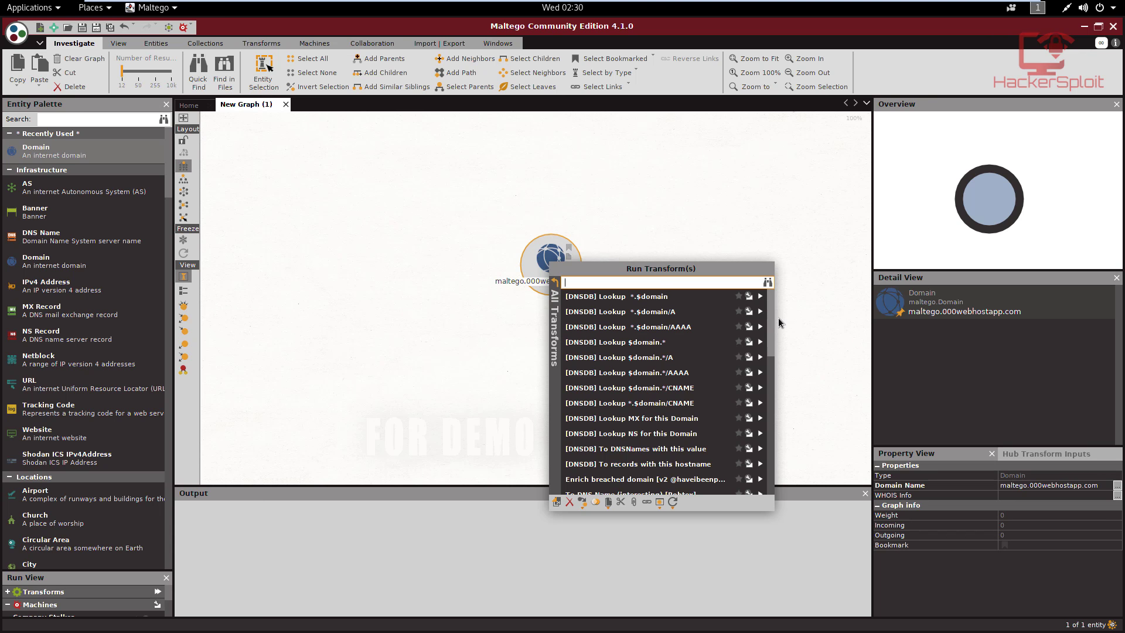
pyautogui.moveTo(771, 321); pyautogui.dragTo(780, 459)
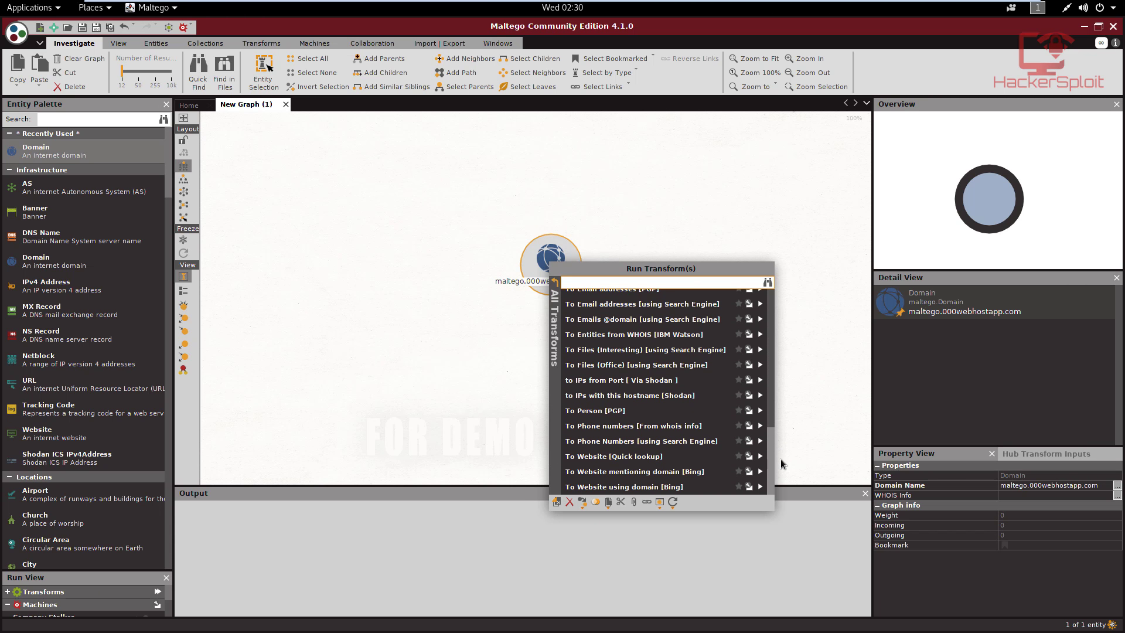
pyautogui.click(616, 458)
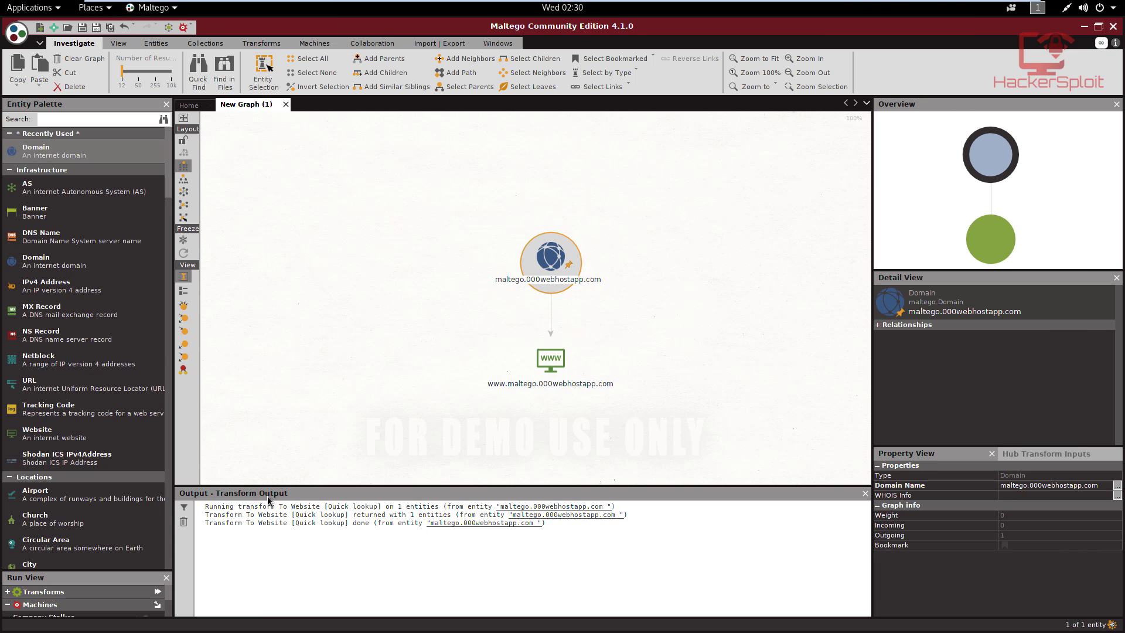
# Review the output of the website lookup, the website entity's properties and the transforms offered for it
pyautogui.moveTo(206, 522); pyautogui.dragTo(561, 519)
pyautogui.click(366, 525)
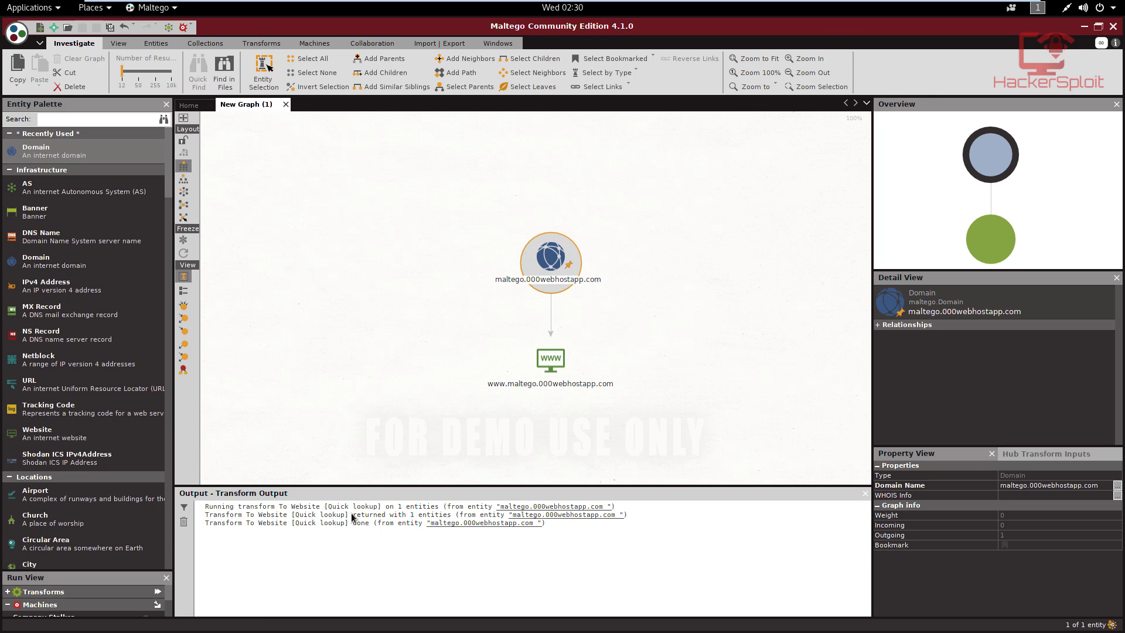
pyautogui.moveTo(354, 517); pyautogui.dragTo(475, 515)
pyautogui.click(501, 389)
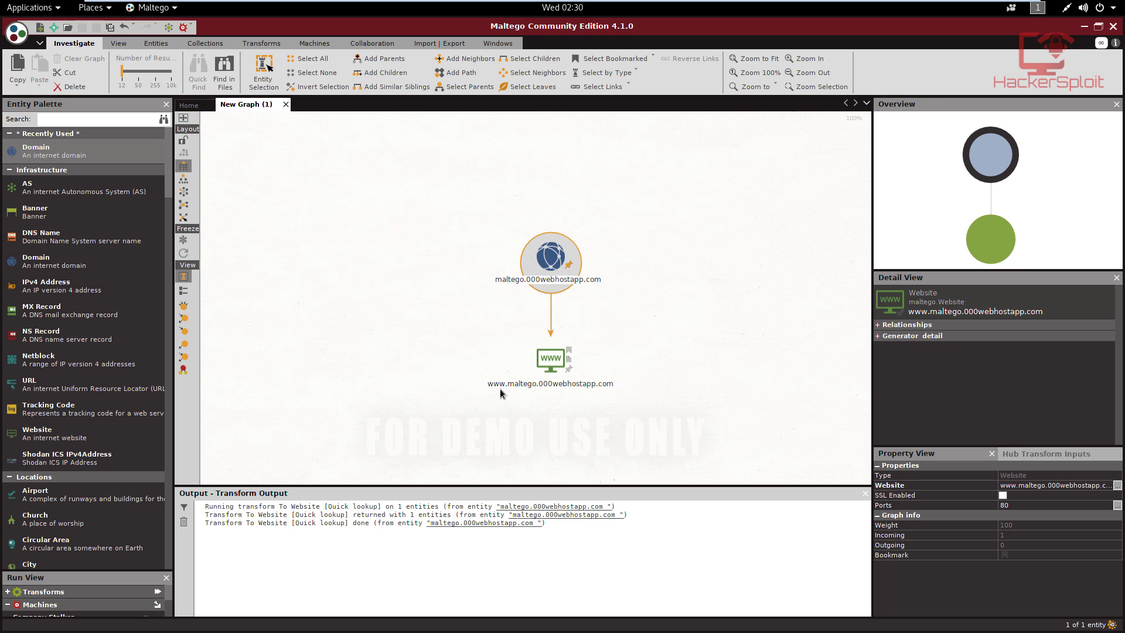
pyautogui.click(556, 362)
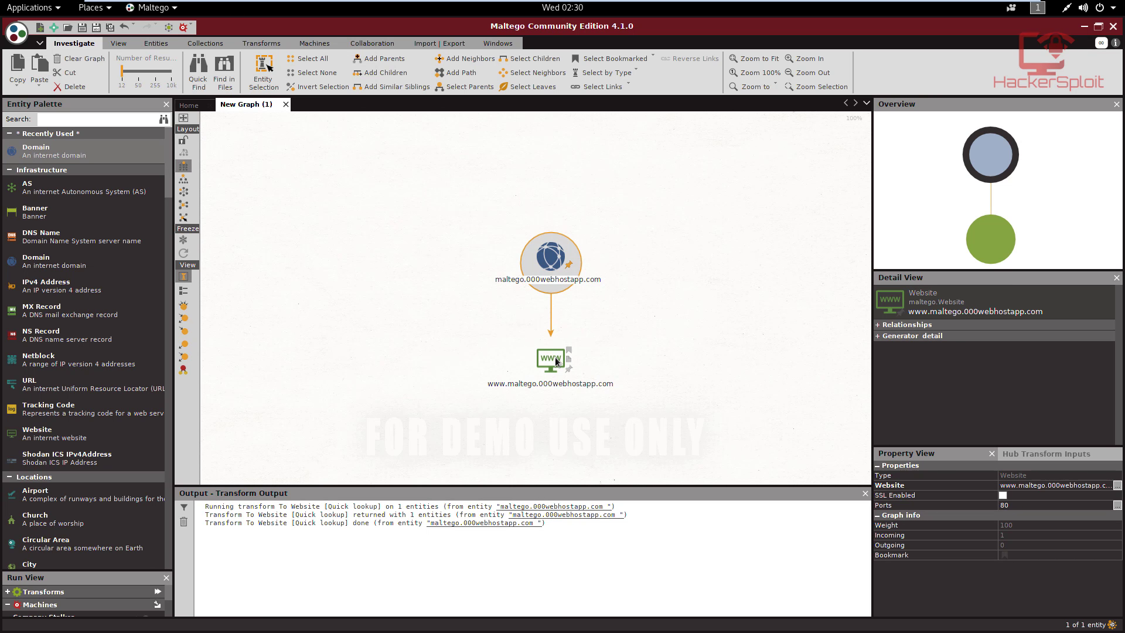
pyautogui.click(556, 362)
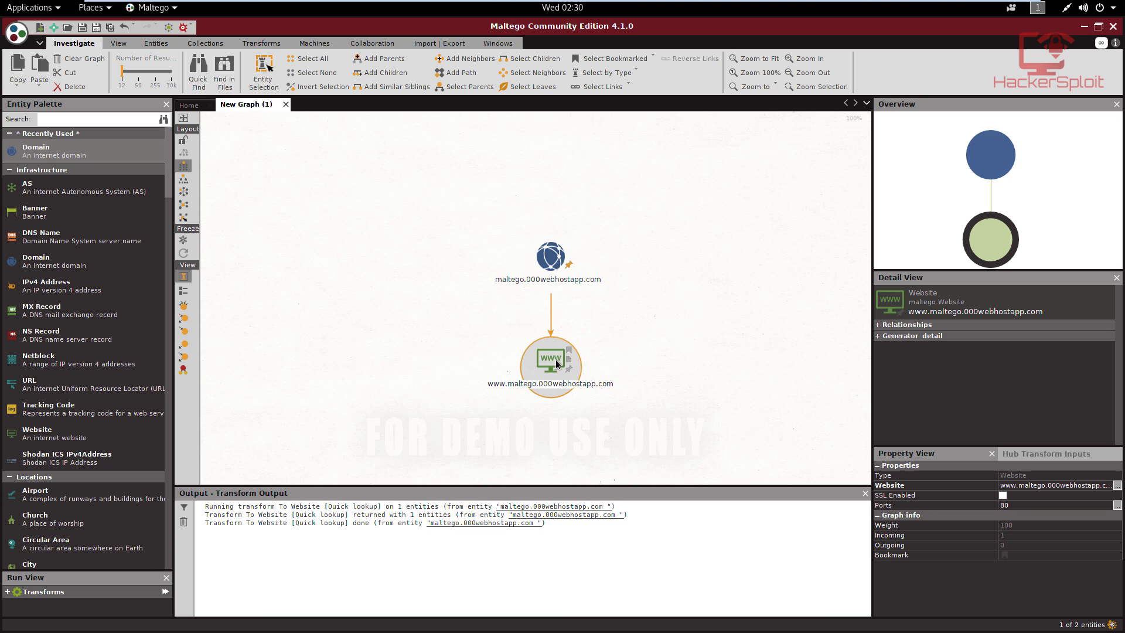
pyautogui.rightClick(556, 363)
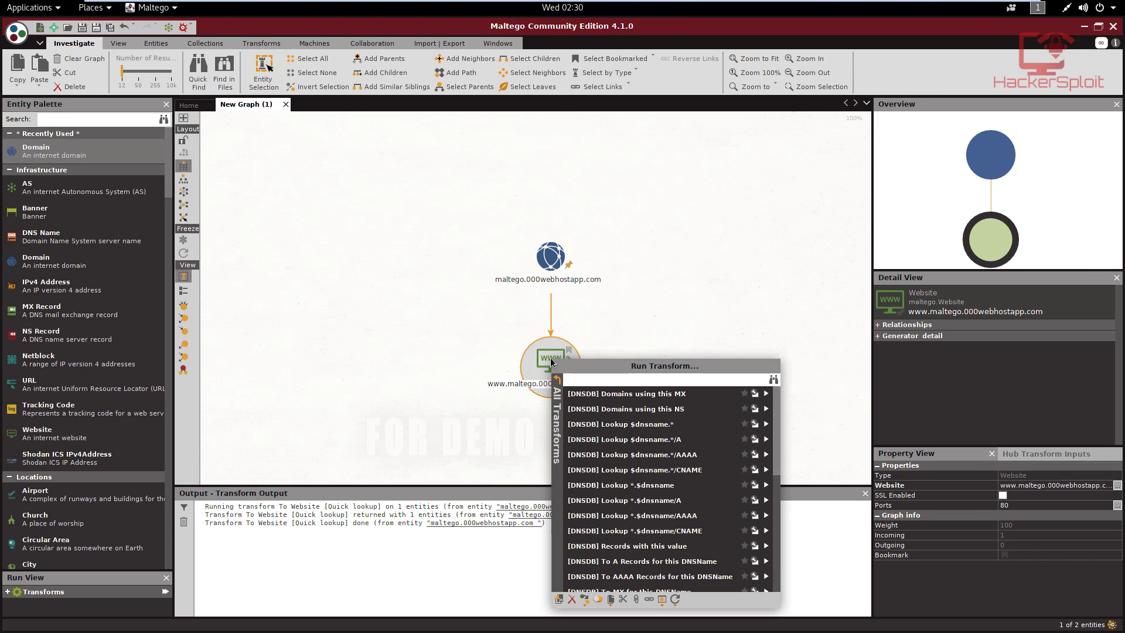
# Run the To Domain [Find other TLDs] transform on the maltego.000webhostapp.com domain entity
pyautogui.click(554, 260)
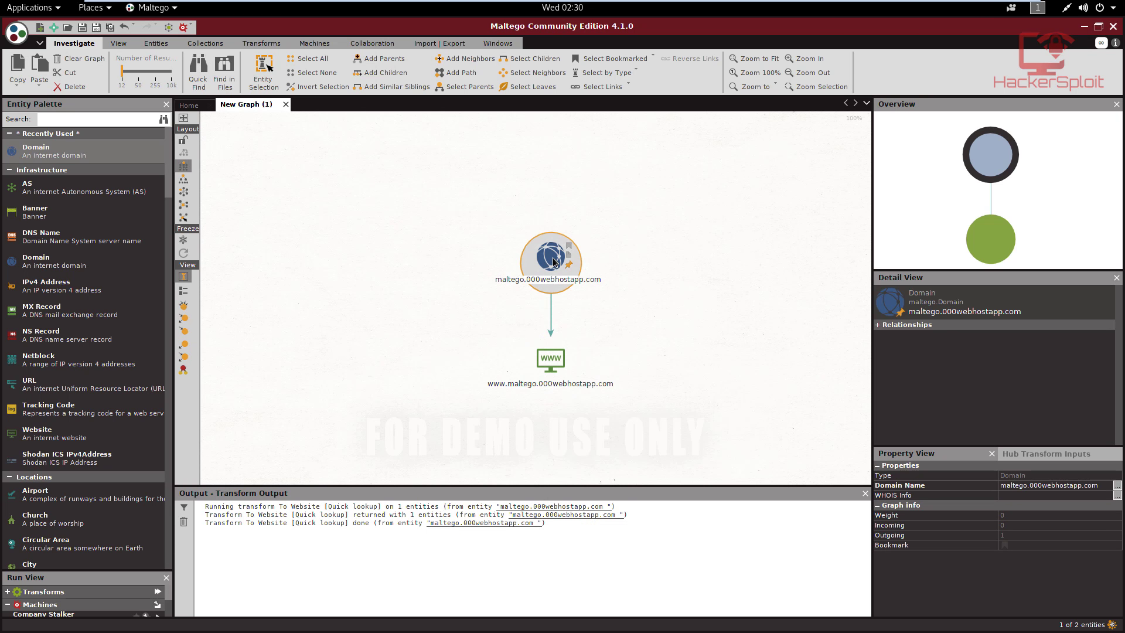
pyautogui.rightClick(554, 260)
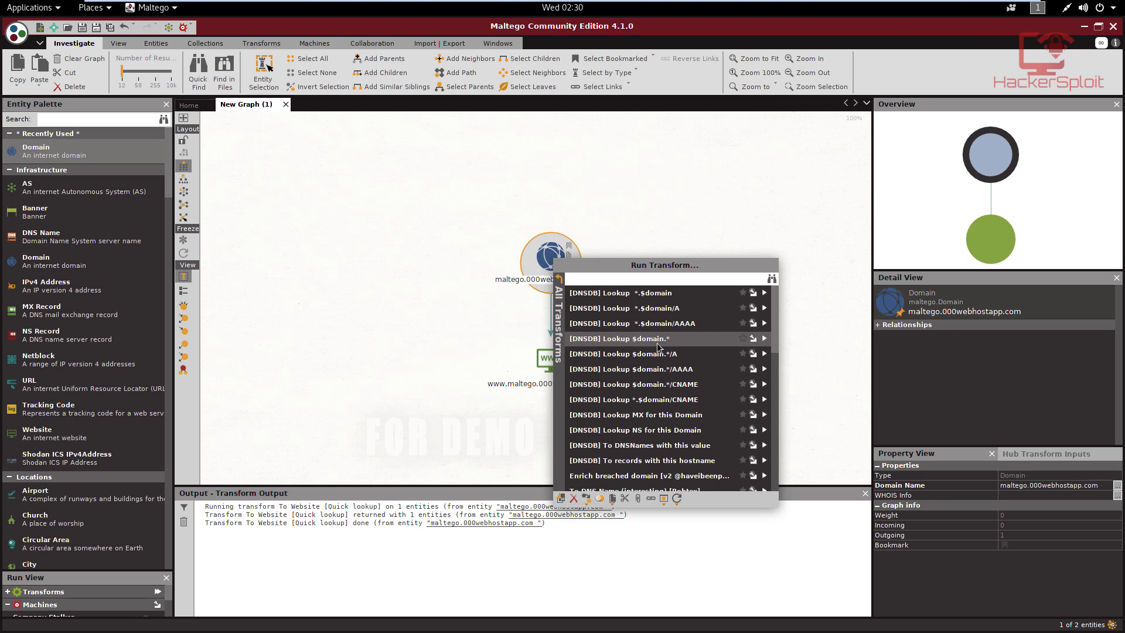
pyautogui.scroll(-10, 658, 347)
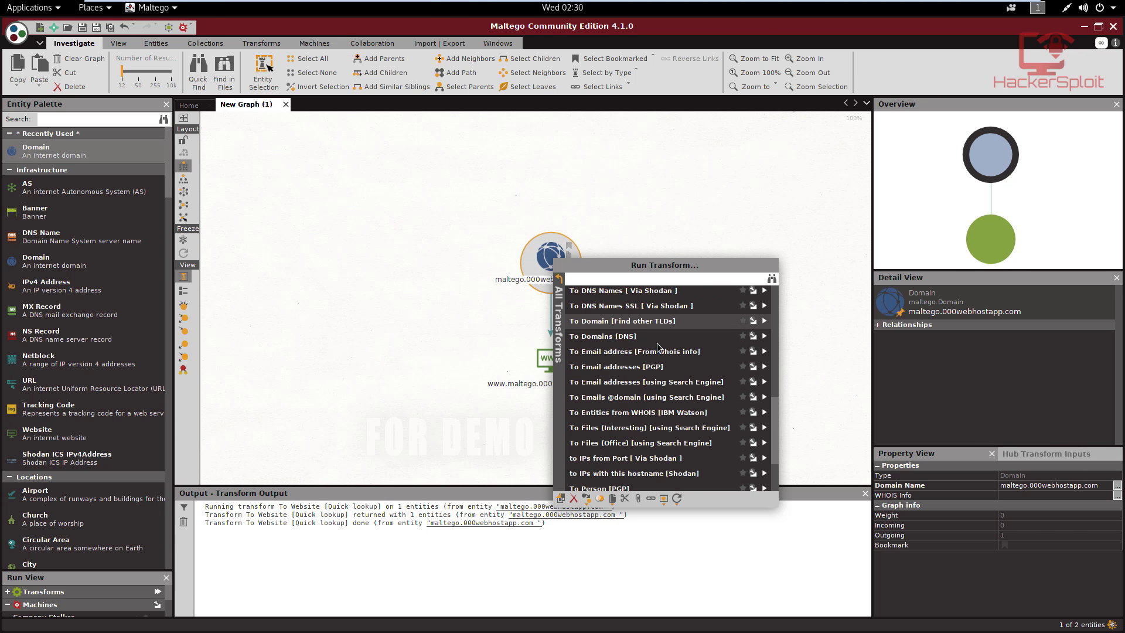
pyautogui.scroll(-3, 657, 346)
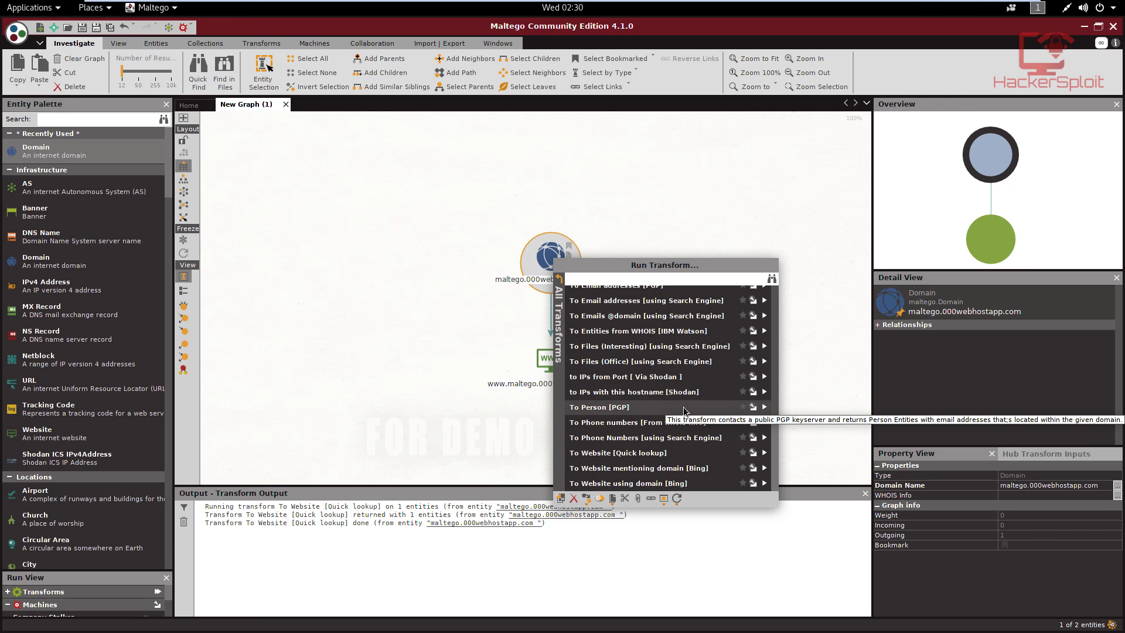
pyautogui.scroll(3, 683, 407)
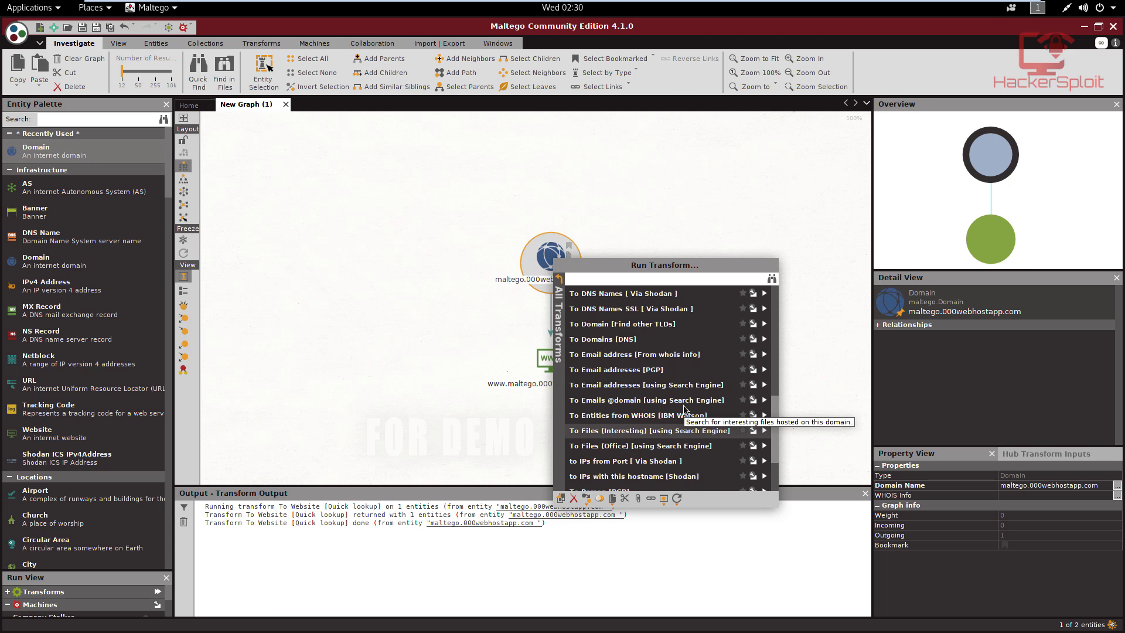
pyautogui.scroll(2, 683, 408)
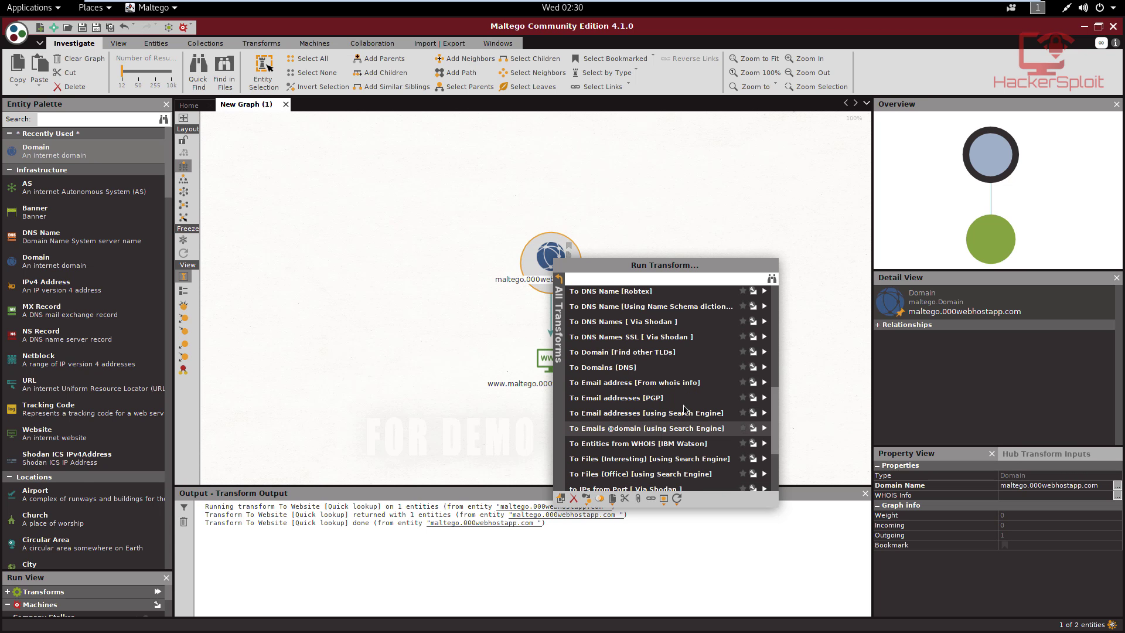
pyautogui.click(641, 354)
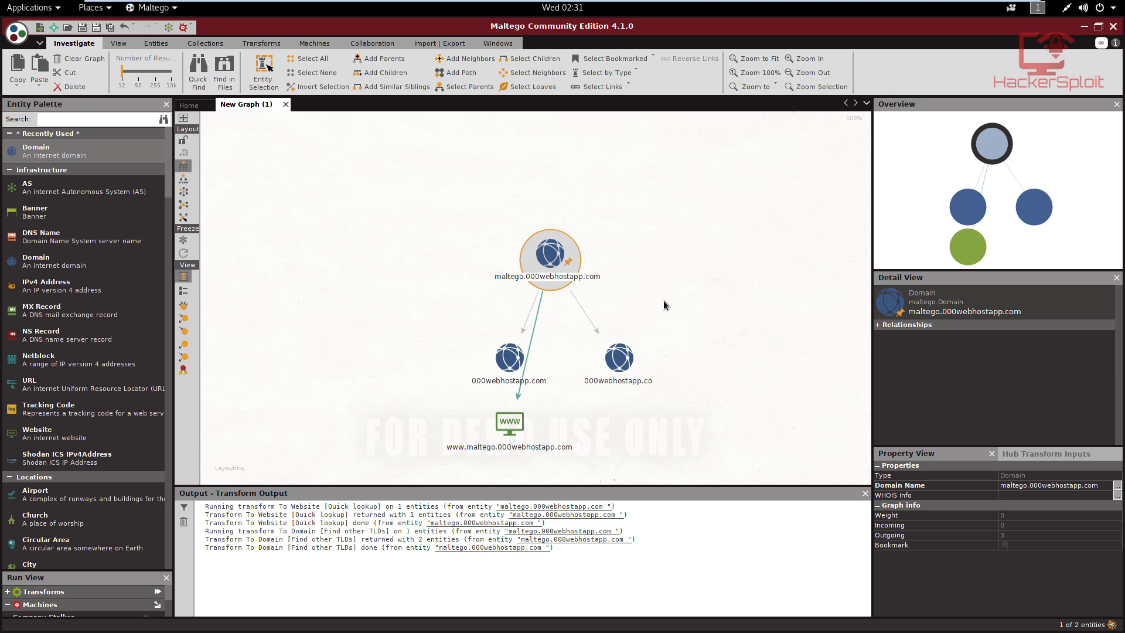
pyautogui.moveTo(607, 287)
pyautogui.scroll(-2, 612, 310)
pyautogui.scroll(1, 614, 317)
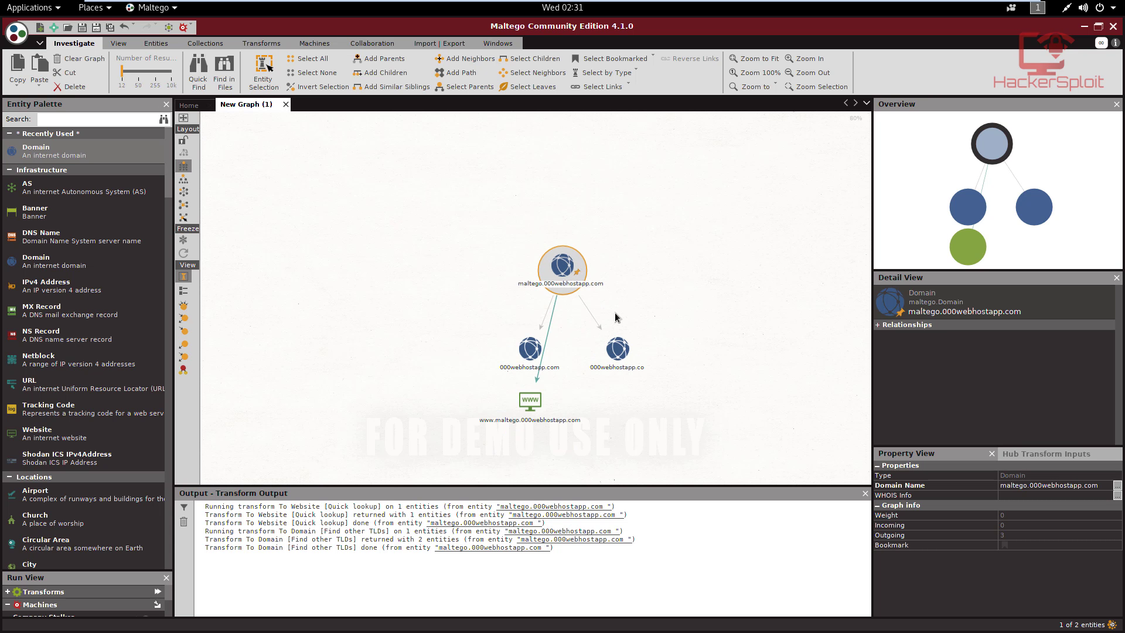
pyautogui.click(522, 402)
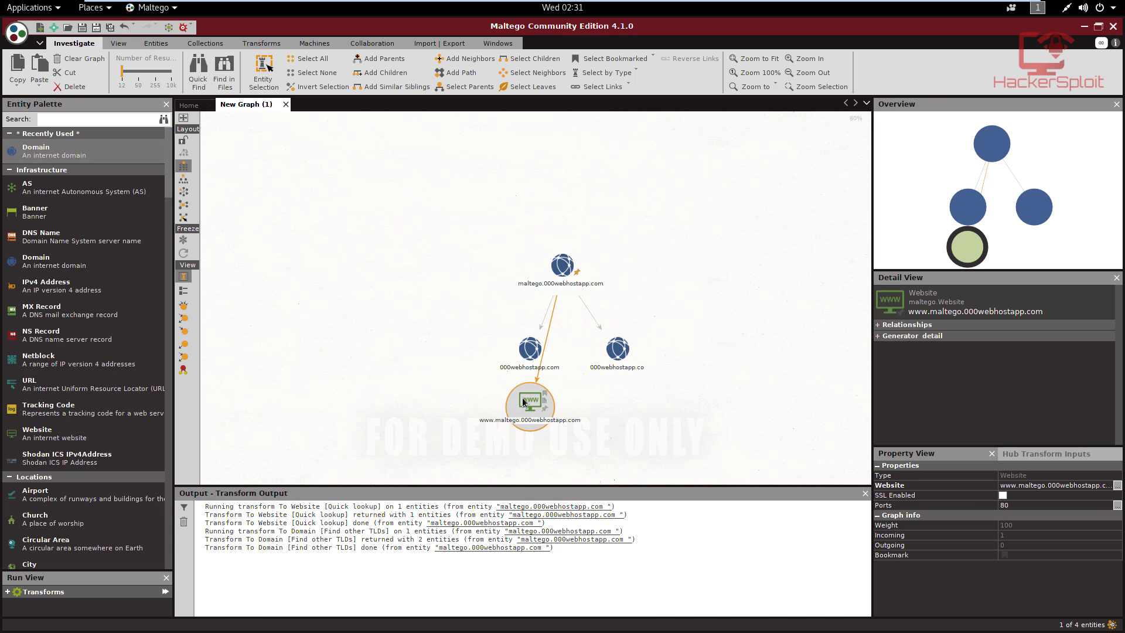
pyautogui.rightClick(522, 400)
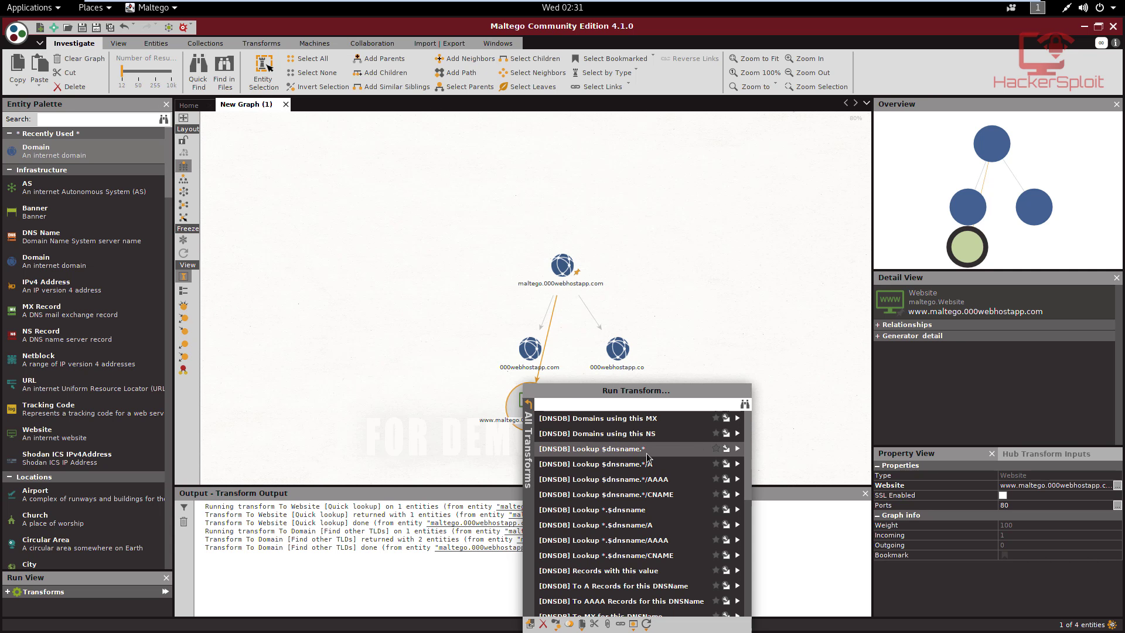
pyautogui.scroll(-4, 645, 456)
pyautogui.scroll(-2, 645, 452)
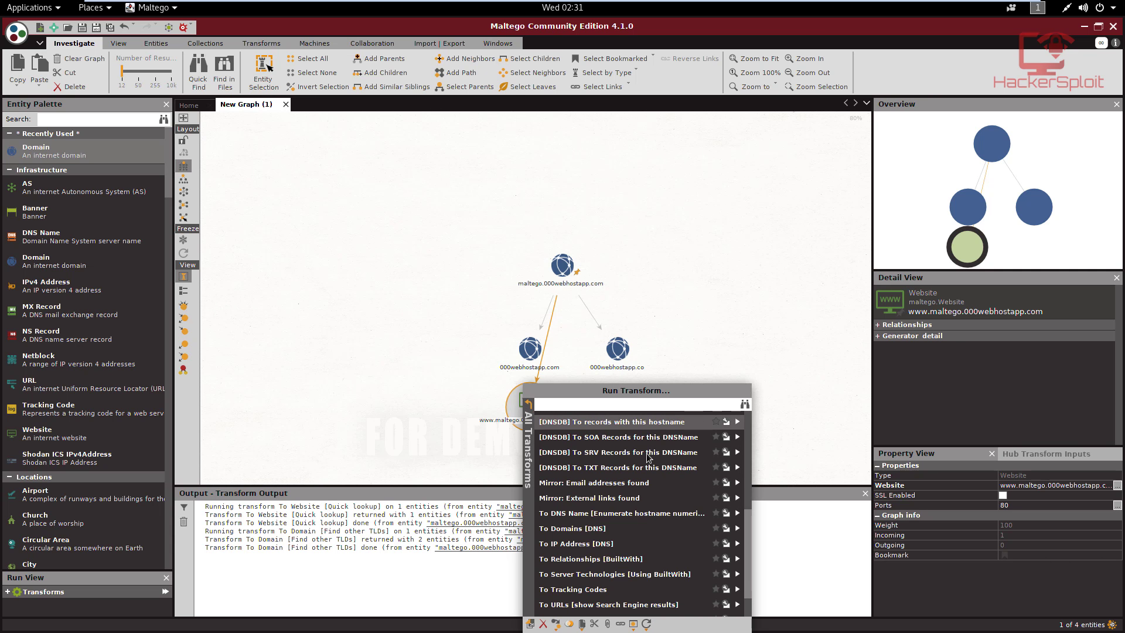
pyautogui.scroll(2, 668, 477)
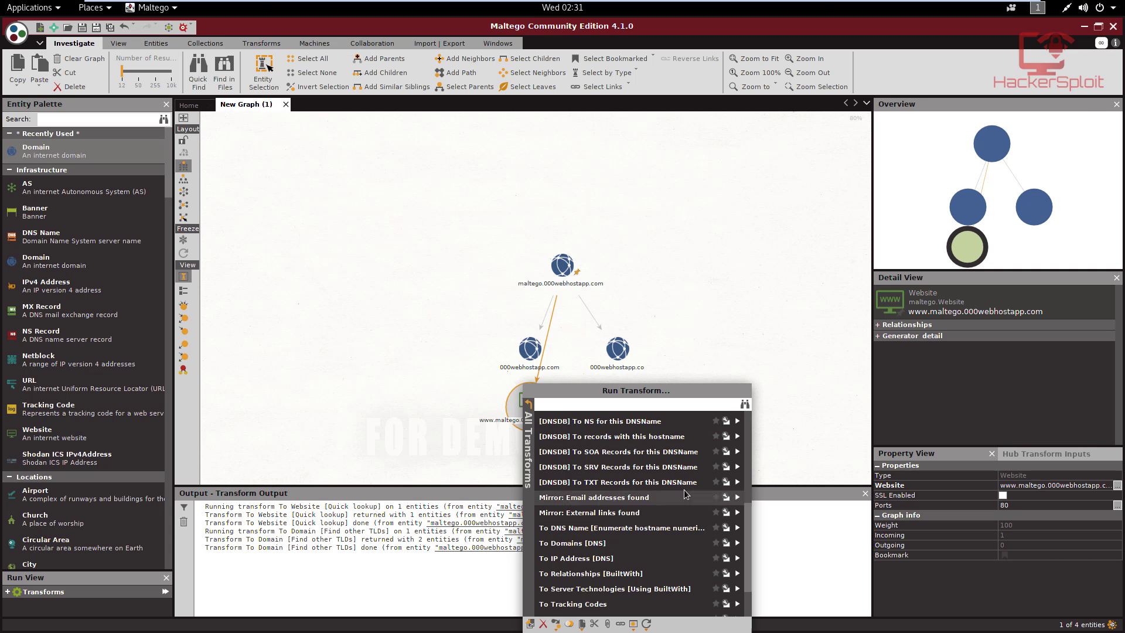
pyautogui.scroll(3, 682, 505)
pyautogui.scroll(3, 682, 505)
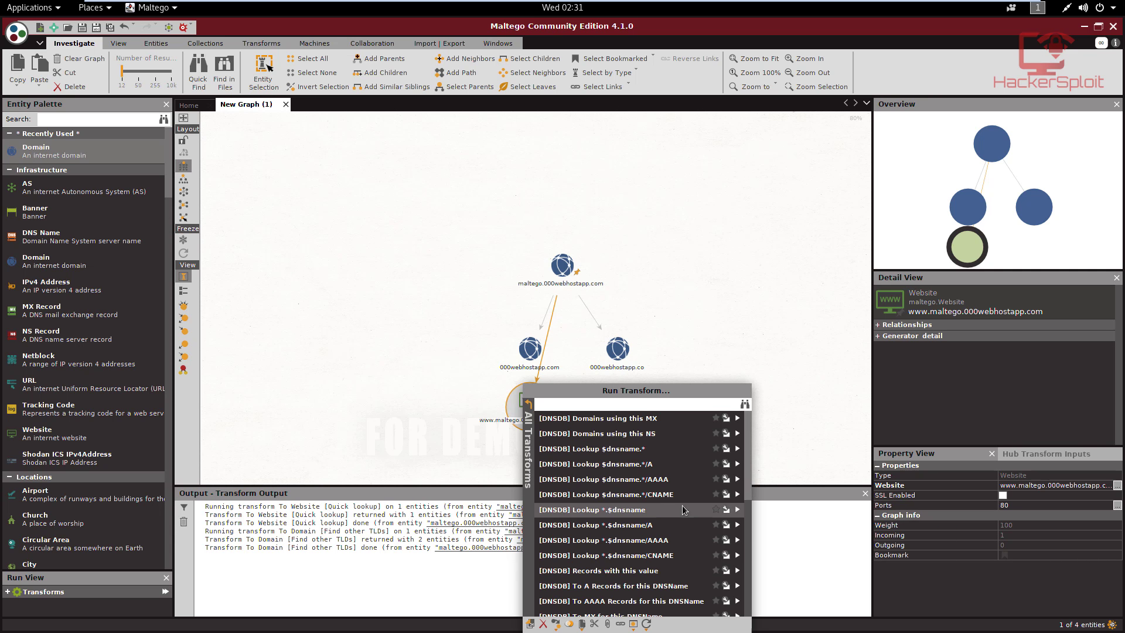
pyautogui.scroll(-4, 682, 508)
pyautogui.scroll(-3, 684, 509)
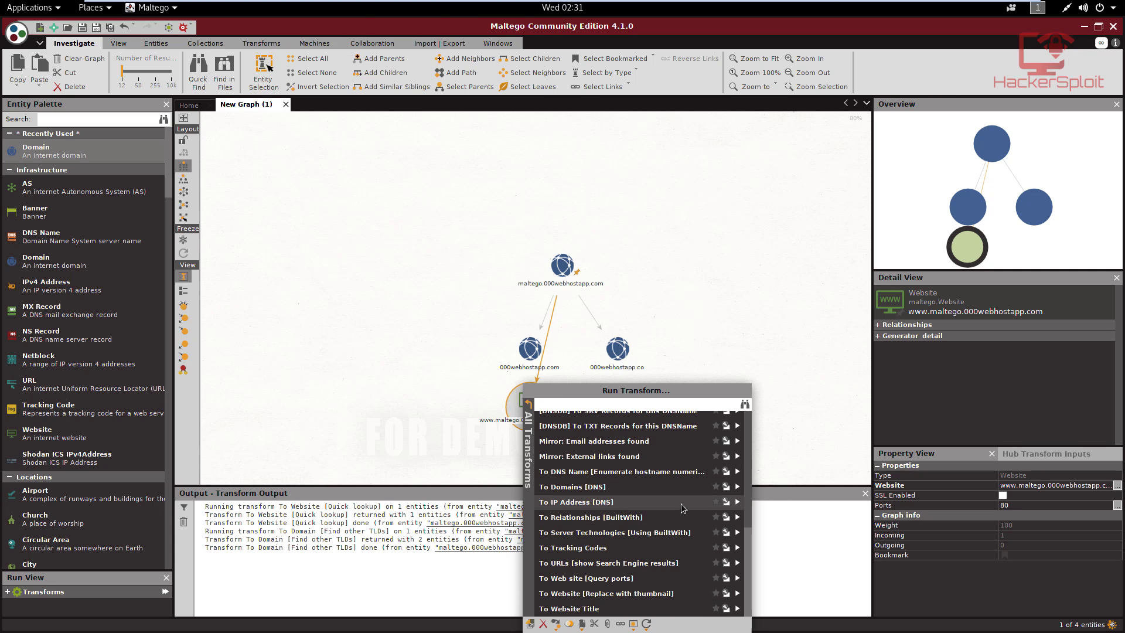
pyautogui.click(603, 503)
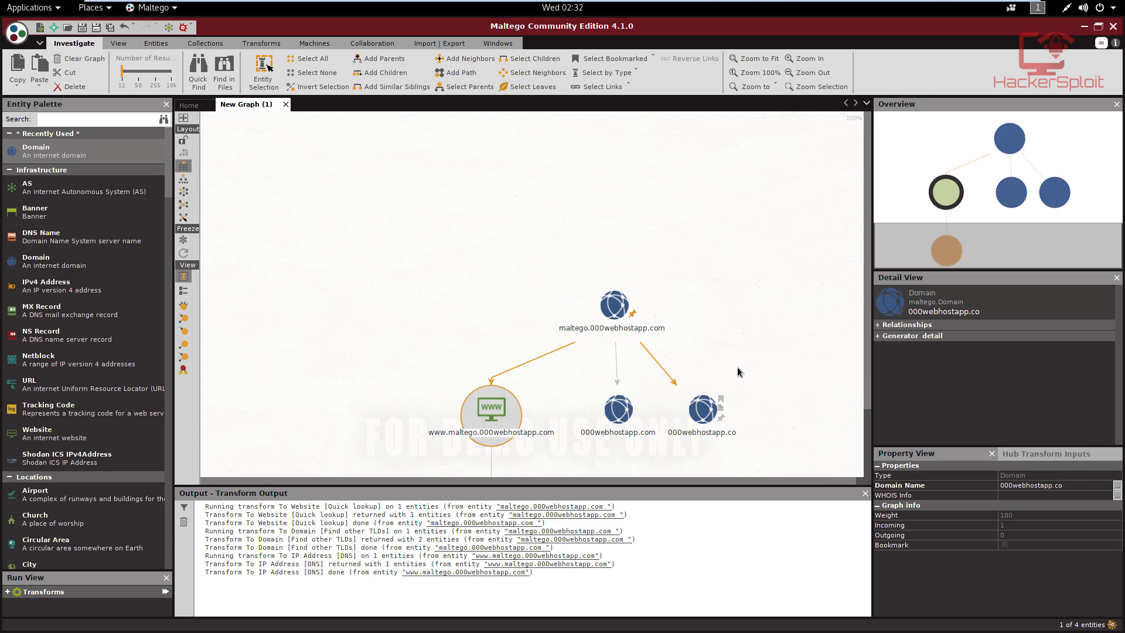
pyautogui.click(489, 405)
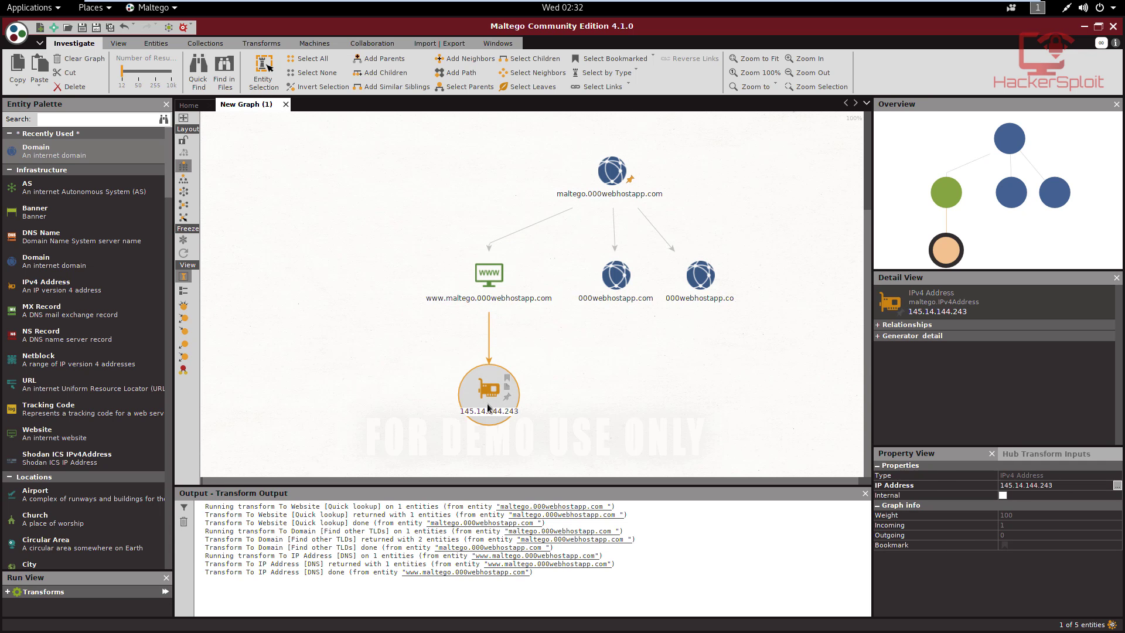
# Run the To Email address [From whois info] transform on the 145.14.144.243 IPv4 entity and inspect the resulting email entities
pyautogui.rightClick(487, 404)
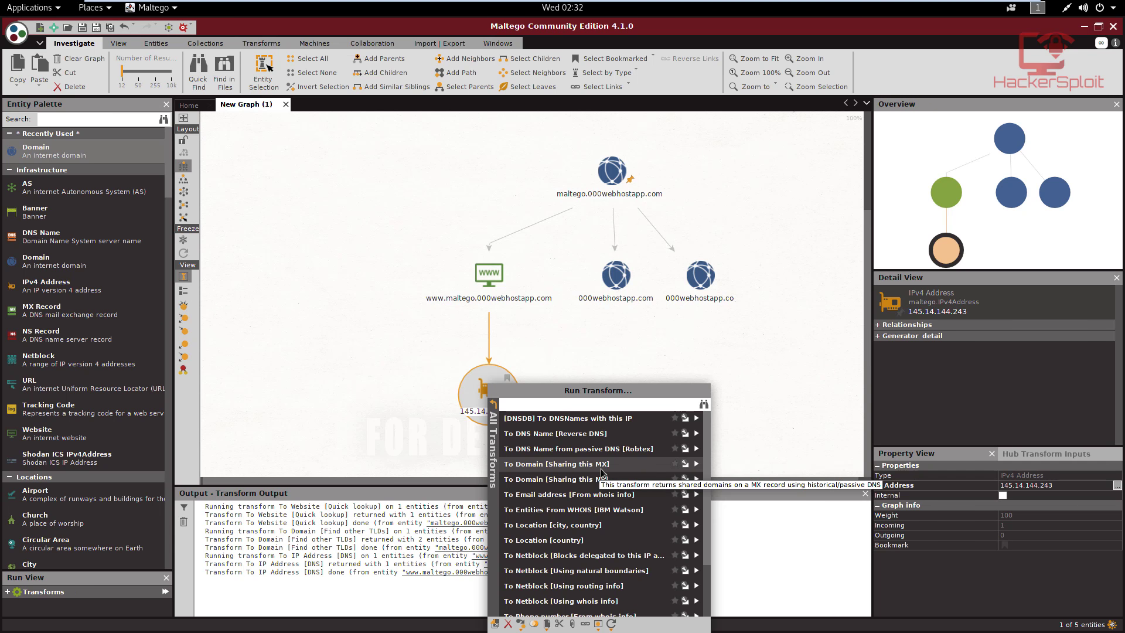
pyautogui.scroll(-2, 602, 472)
pyautogui.scroll(-1, 603, 472)
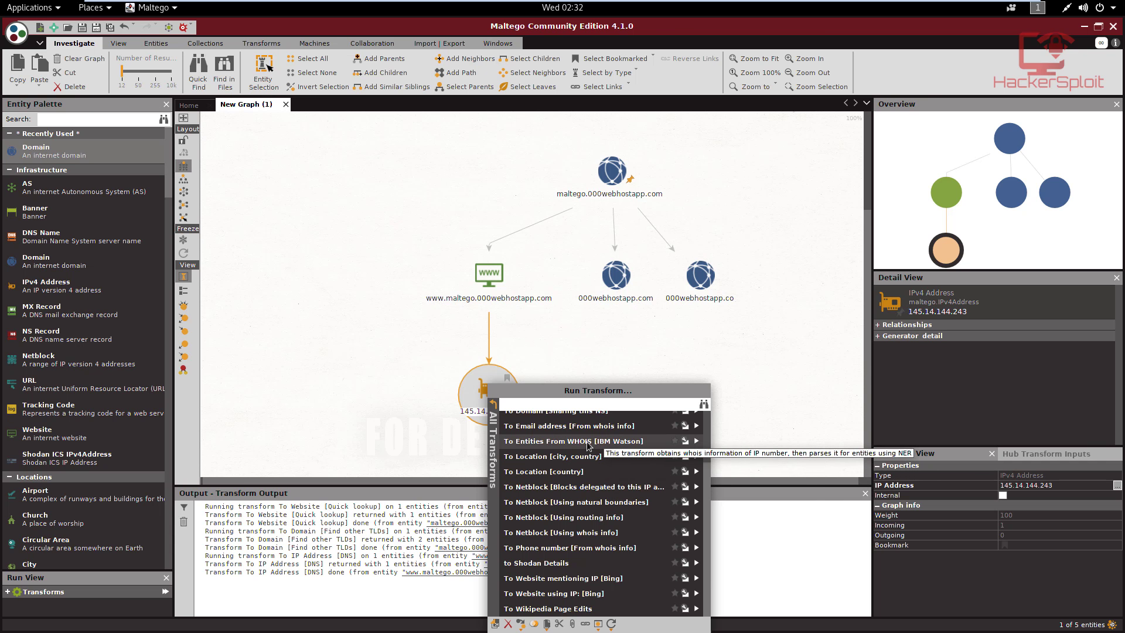
pyautogui.scroll(2, 574, 436)
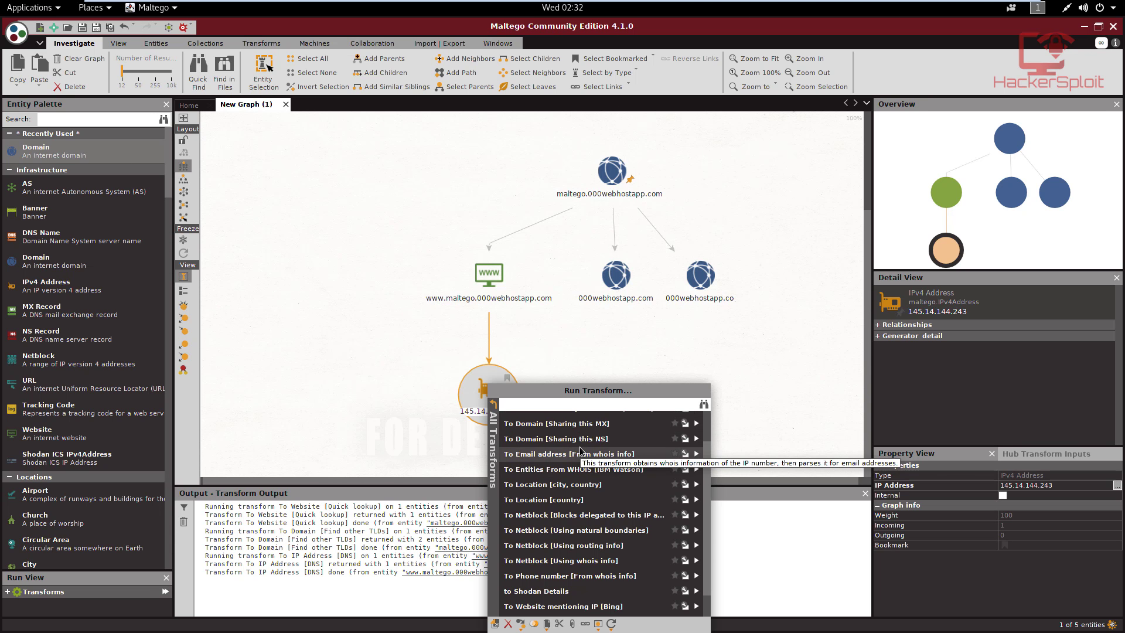
pyautogui.click(547, 459)
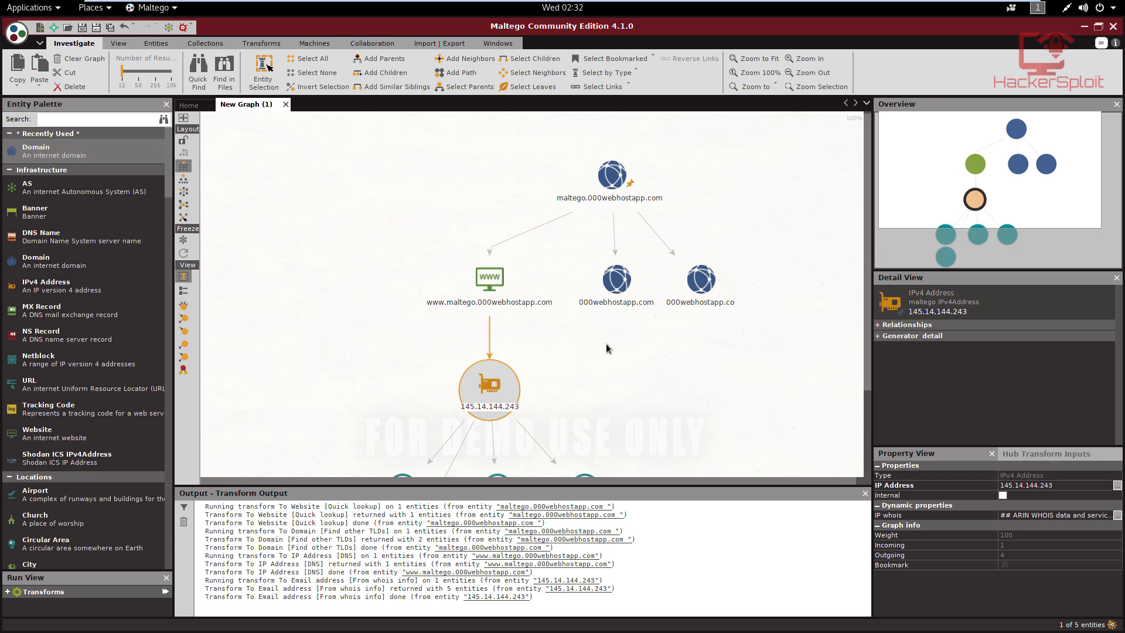
pyautogui.scroll(-4, 606, 339)
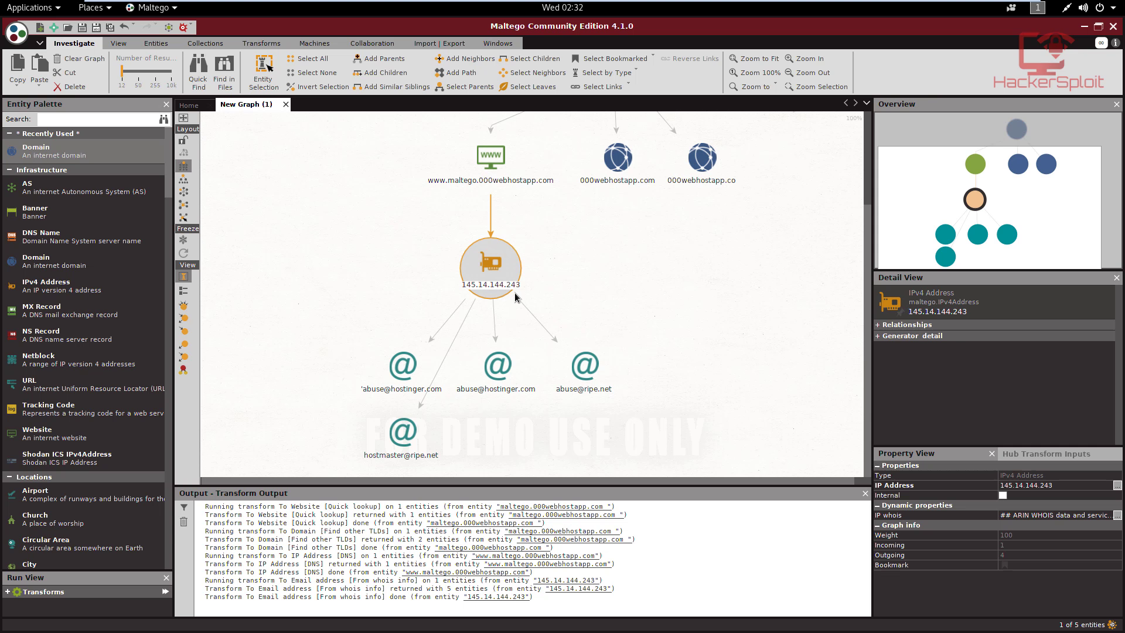
pyautogui.moveTo(515, 296)
pyautogui.click(425, 373)
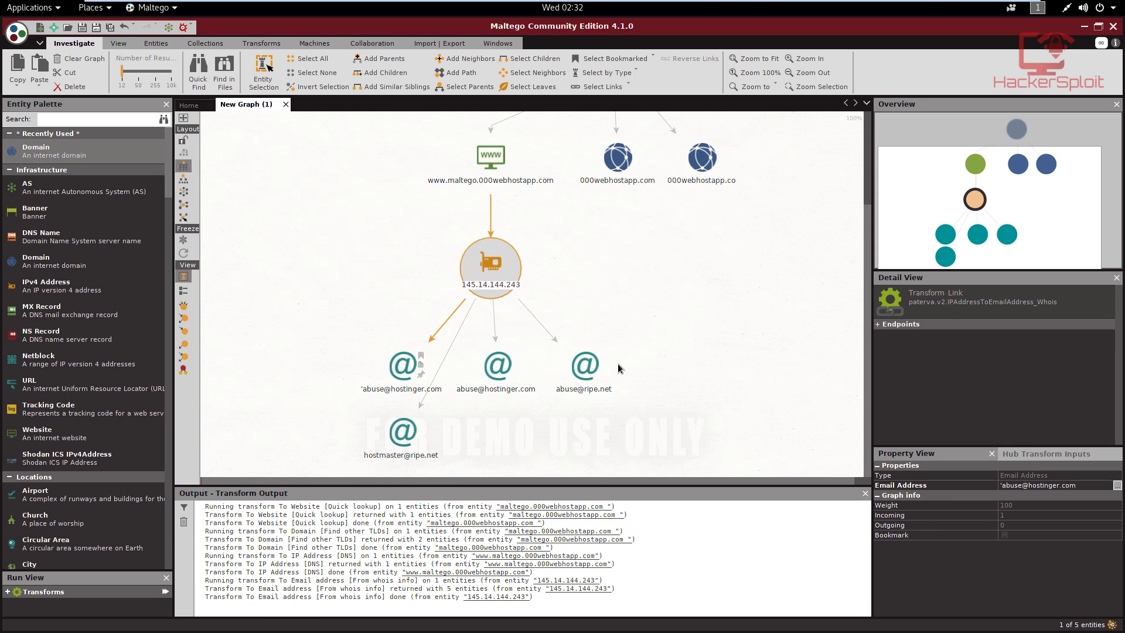
pyautogui.moveTo(705, 261); pyautogui.dragTo(702, 346)
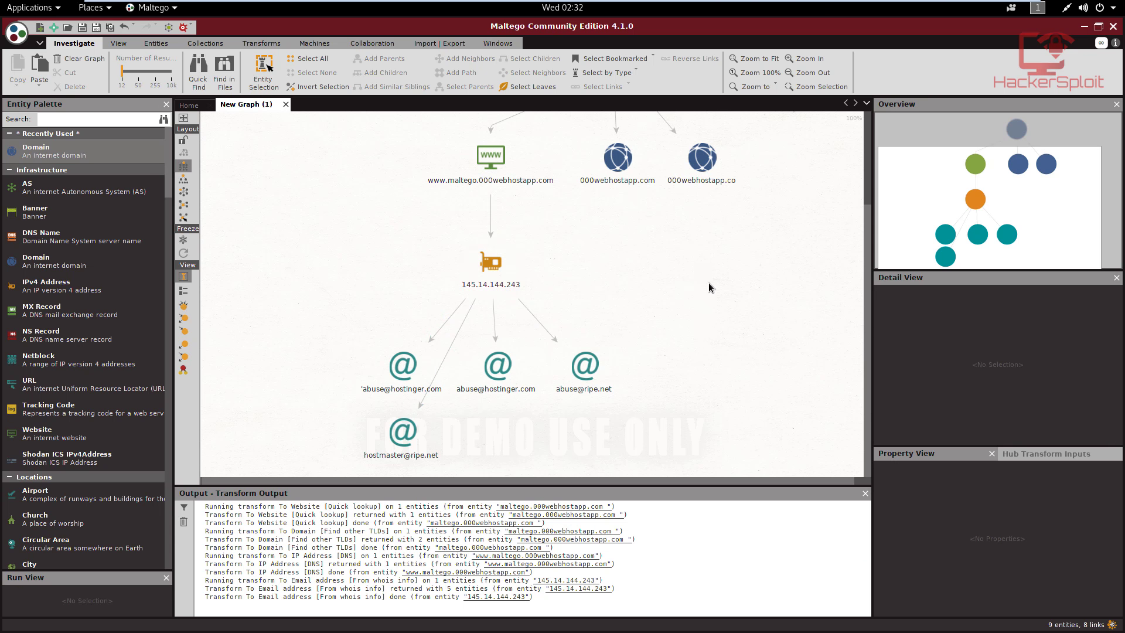
# Run the To DNS Name - NS (name server) transform on the maltego.000webhostapp.com domain entity
pyautogui.moveTo(709, 282); pyautogui.dragTo(661, 413)
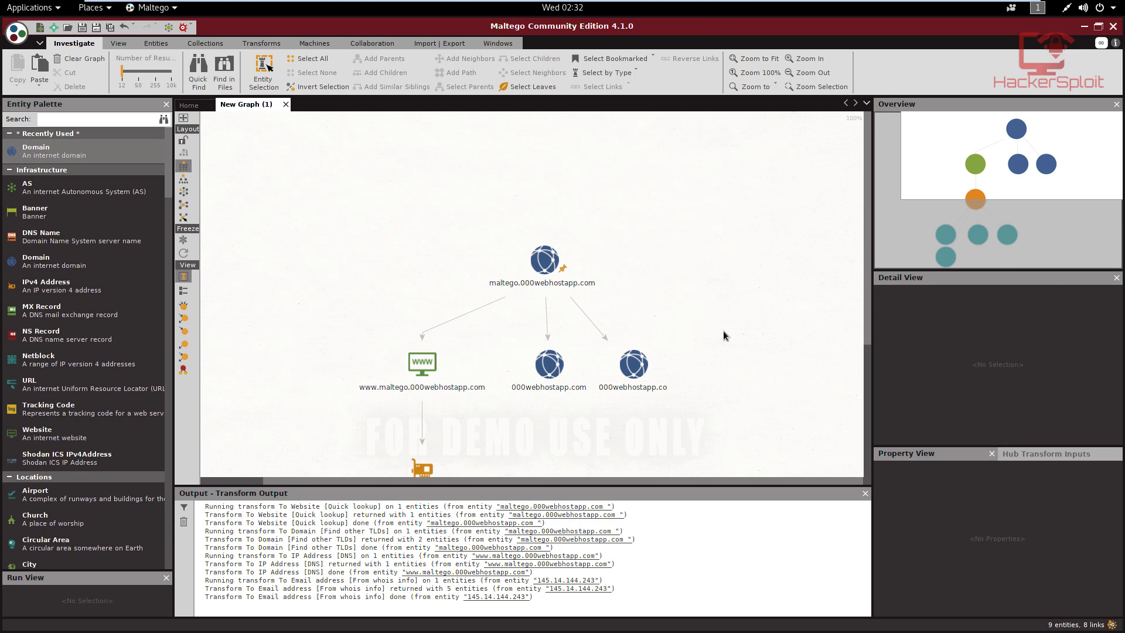
pyautogui.click(556, 274)
pyautogui.rightClick(547, 260)
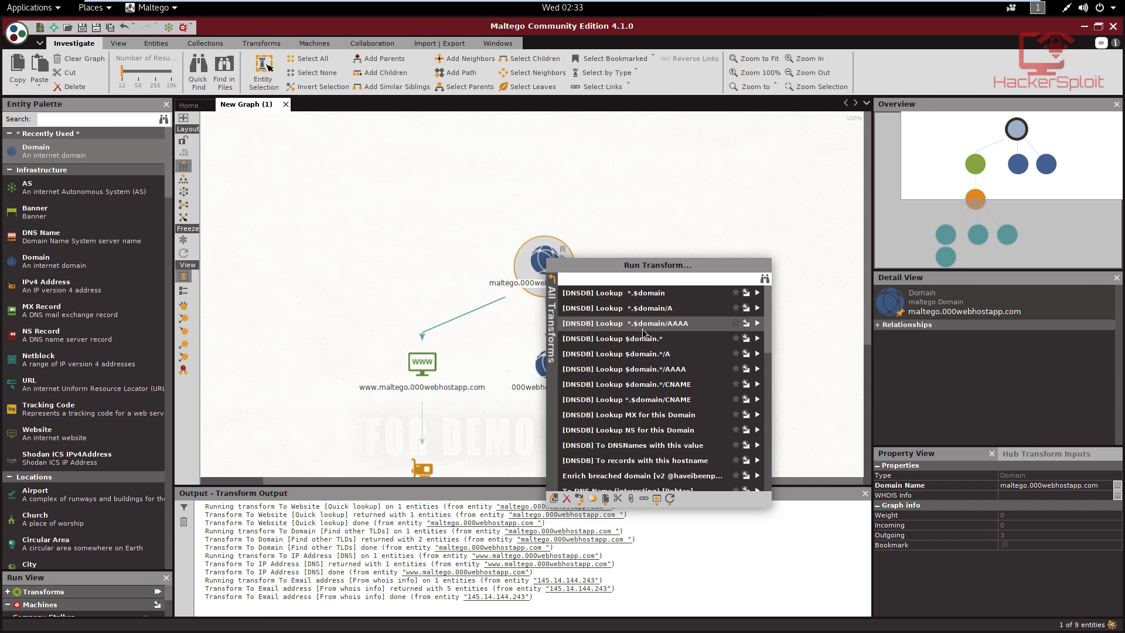
pyautogui.scroll(-1, 645, 333)
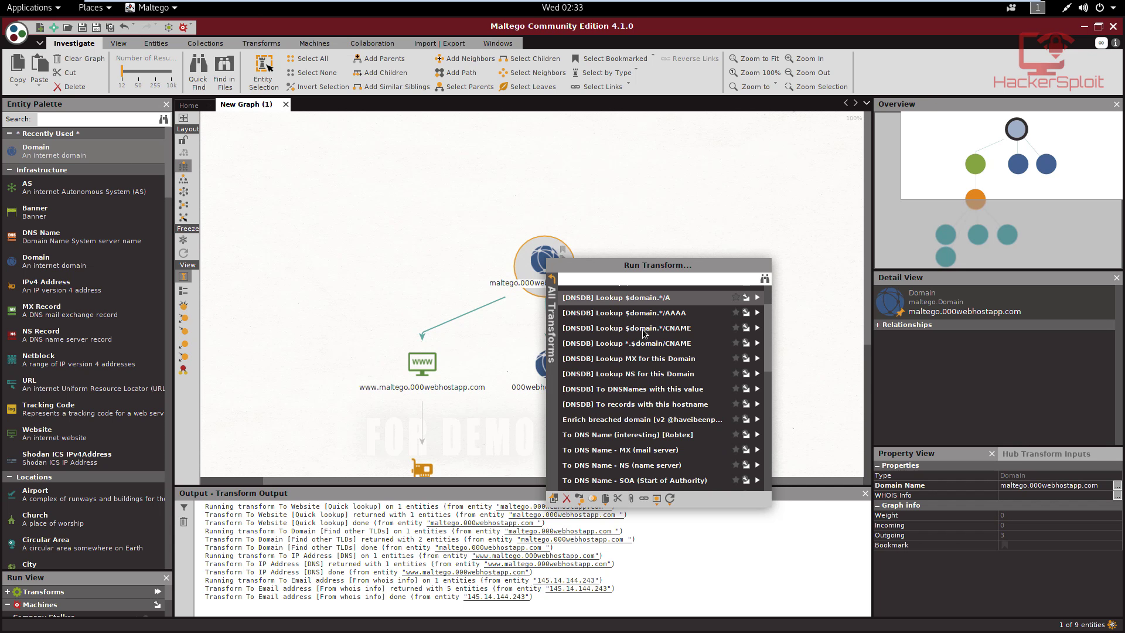
pyautogui.scroll(-1, 644, 333)
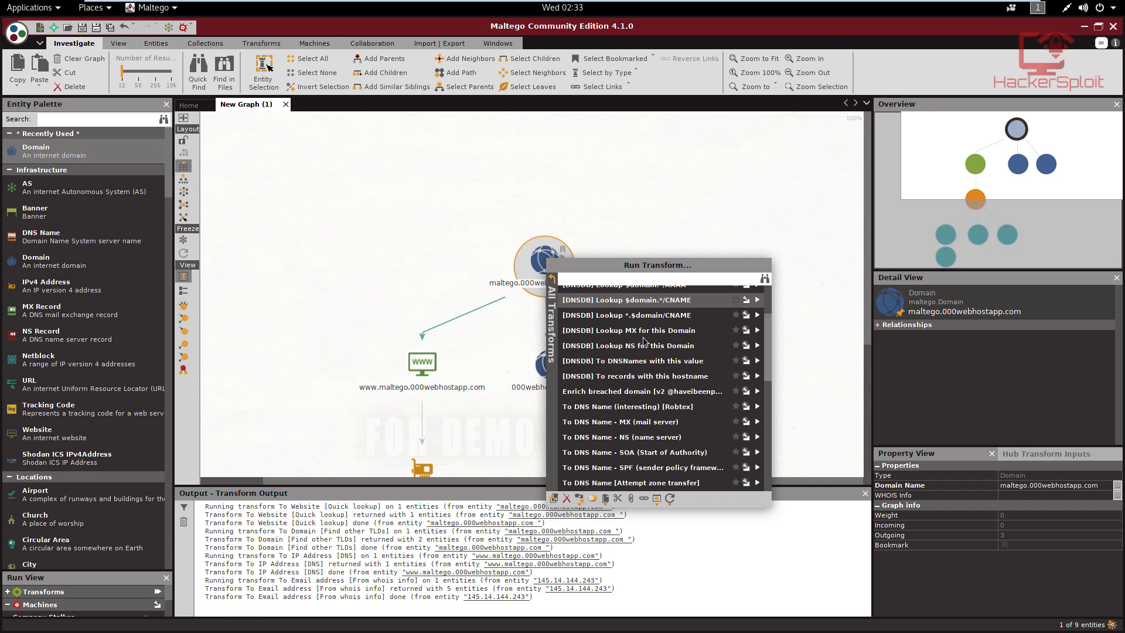
pyautogui.click(617, 438)
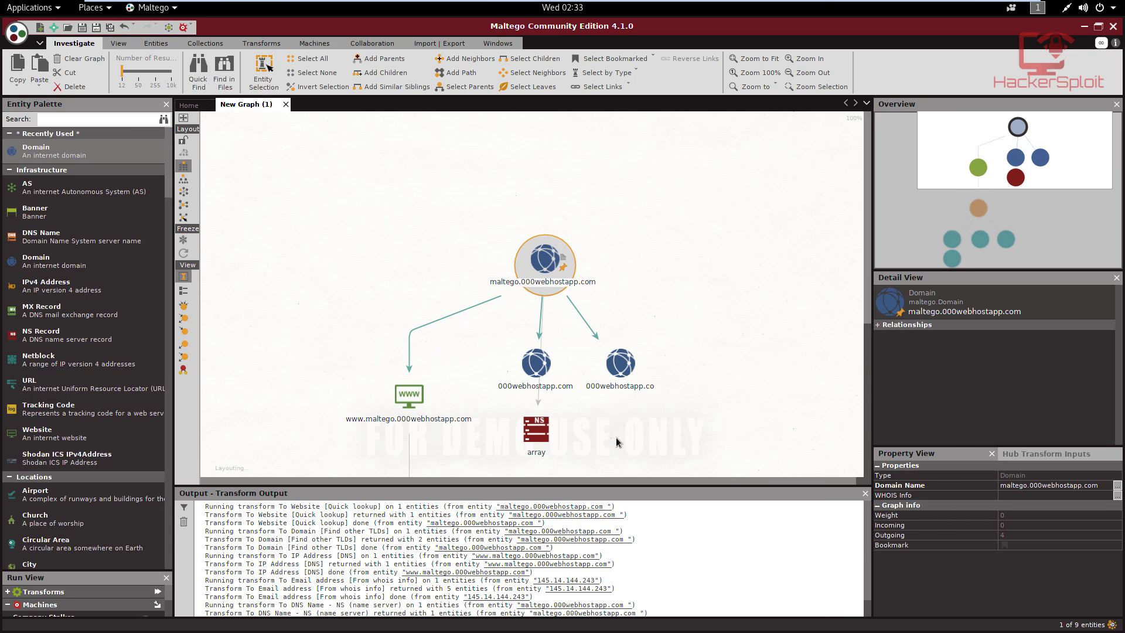
pyautogui.scroll(-3, 695, 341)
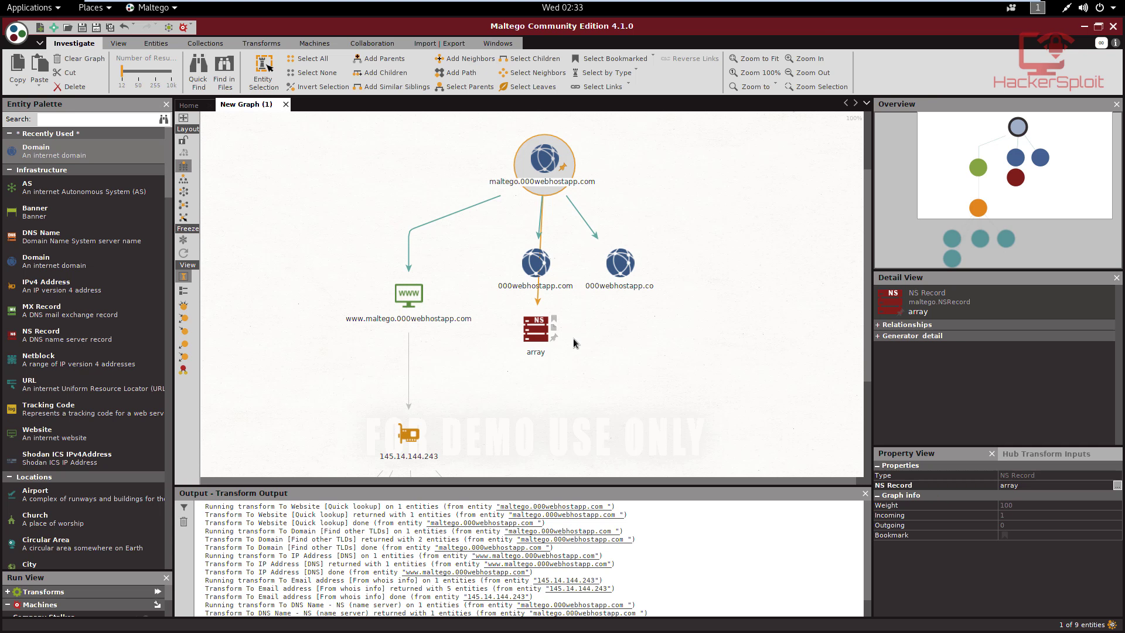
# Run the To Domains [DNS] transform on the NS record entity named array
pyautogui.rightClick(540, 329)
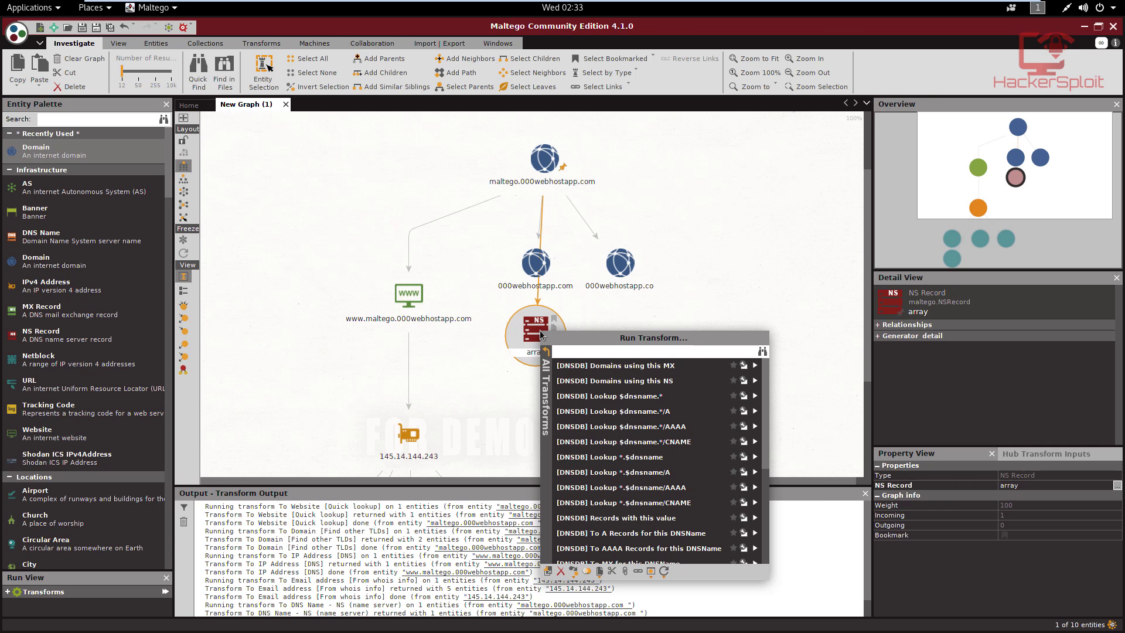
pyautogui.scroll(-4, 630, 447)
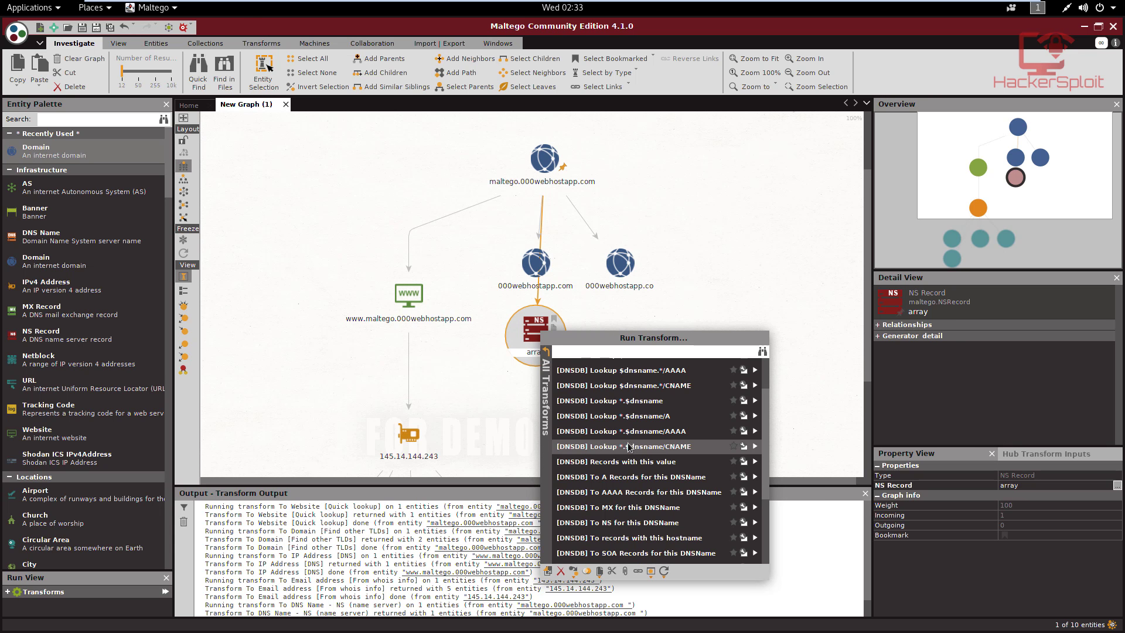
pyautogui.scroll(-4, 629, 447)
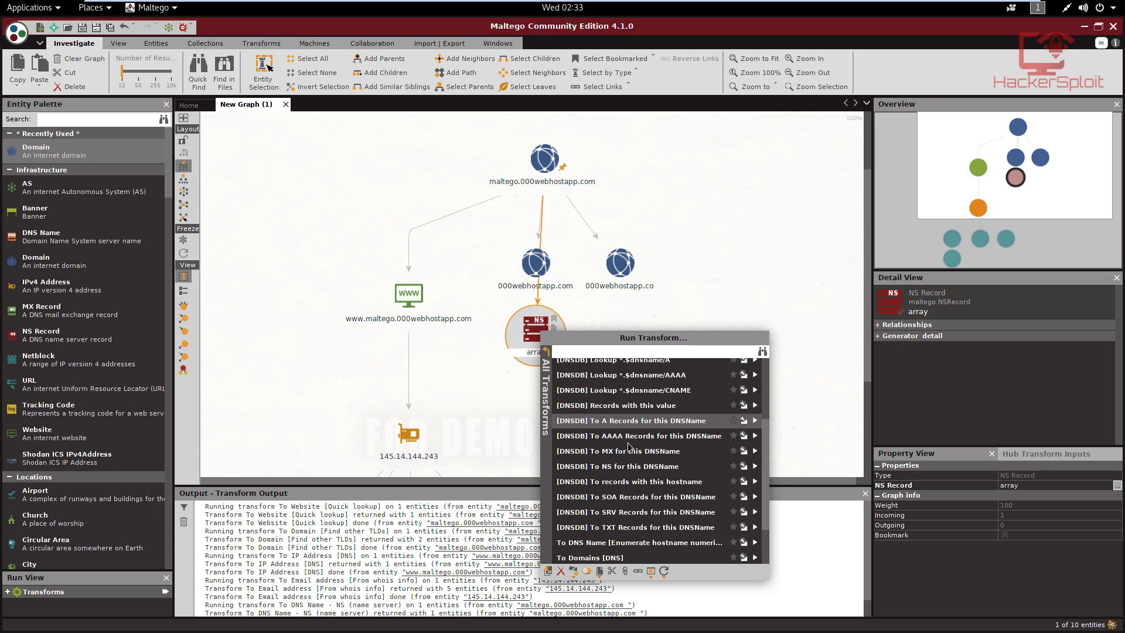
pyautogui.scroll(-3, 630, 452)
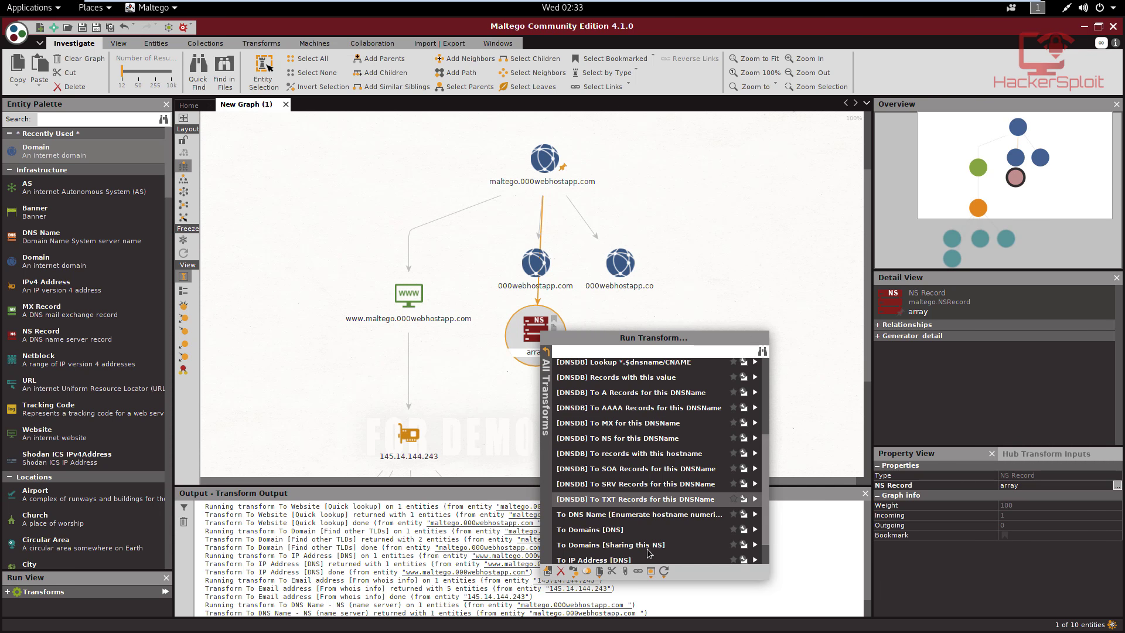
pyautogui.click(709, 484)
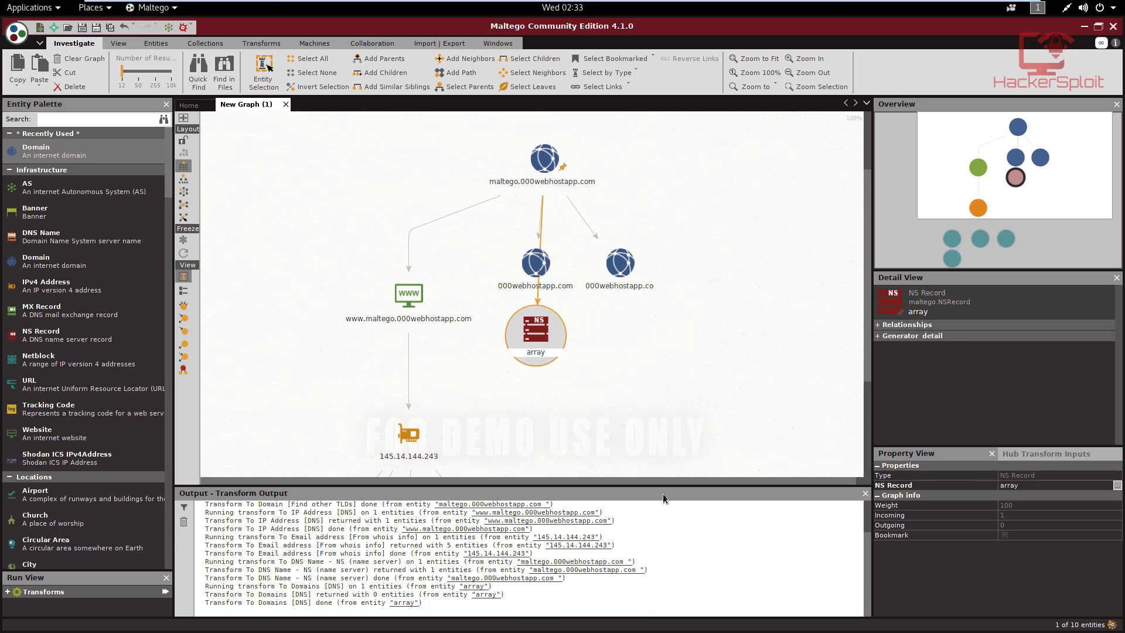
# Run the [DNSDB] Domains using this NS transform on the array NS record and inspect the 644.cc domain's properties
pyautogui.rightClick(549, 339)
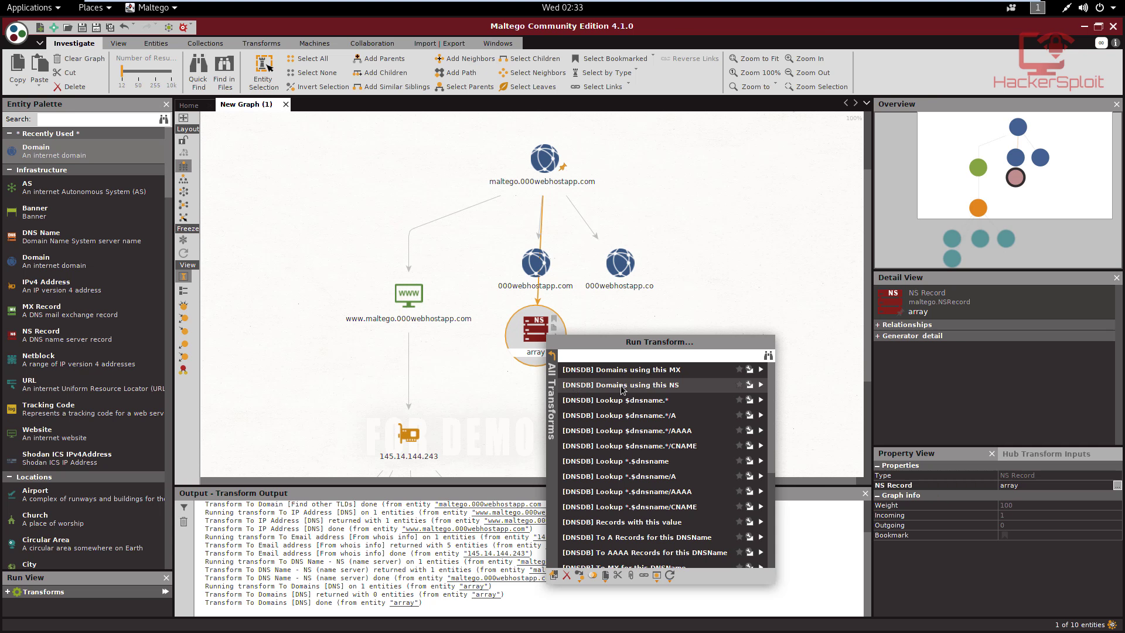
pyautogui.click(621, 389)
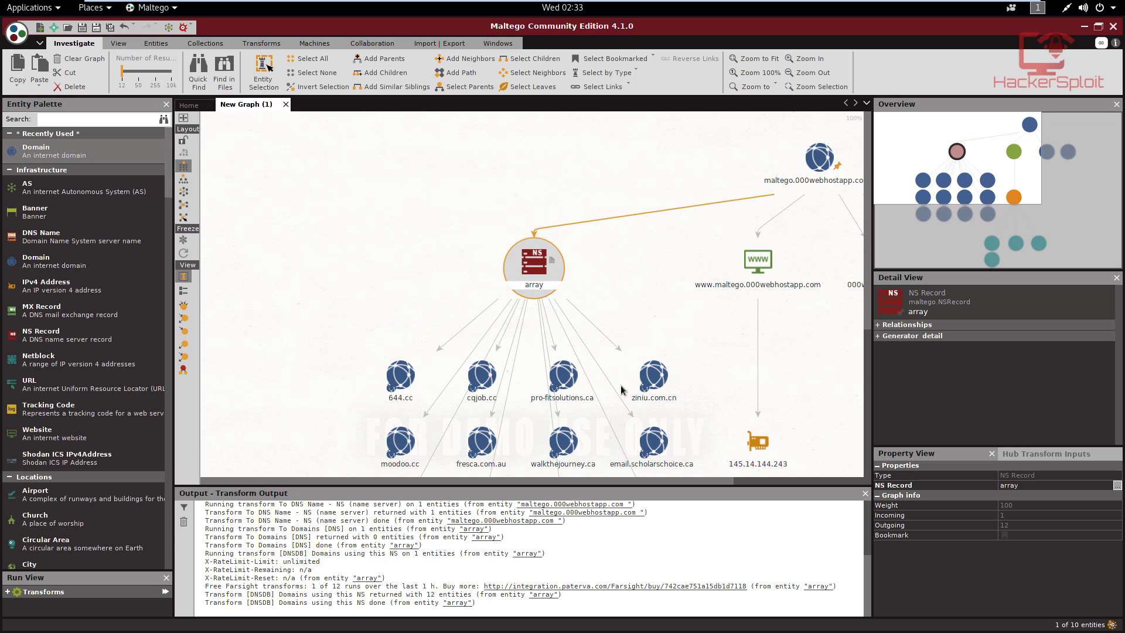
pyautogui.moveTo(484, 254); pyautogui.dragTo(458, 179)
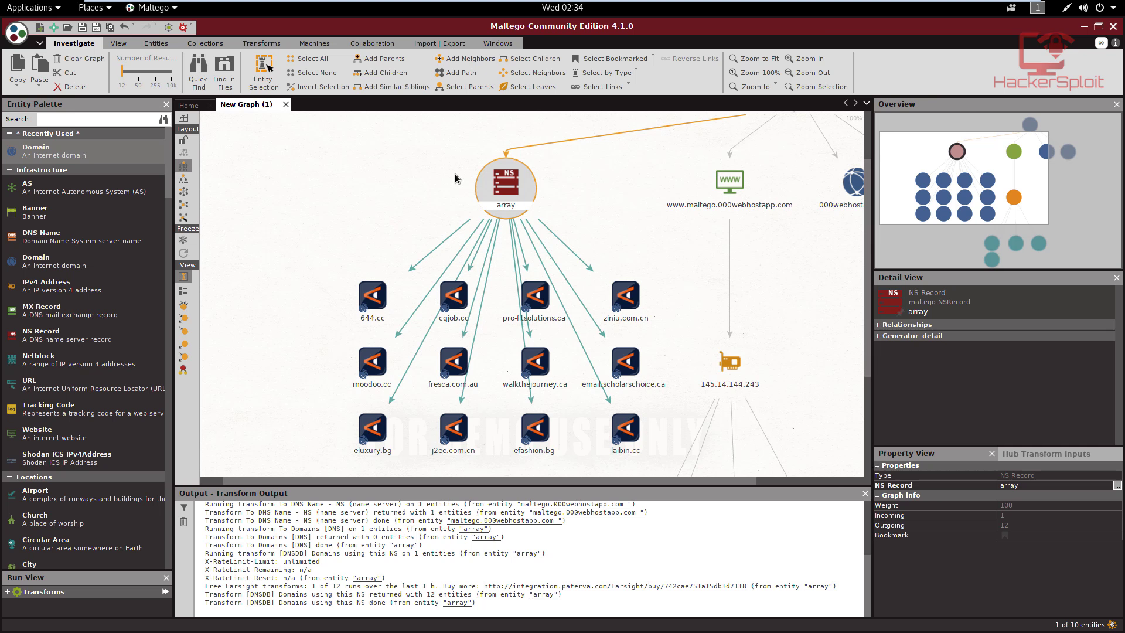
pyautogui.click(375, 322)
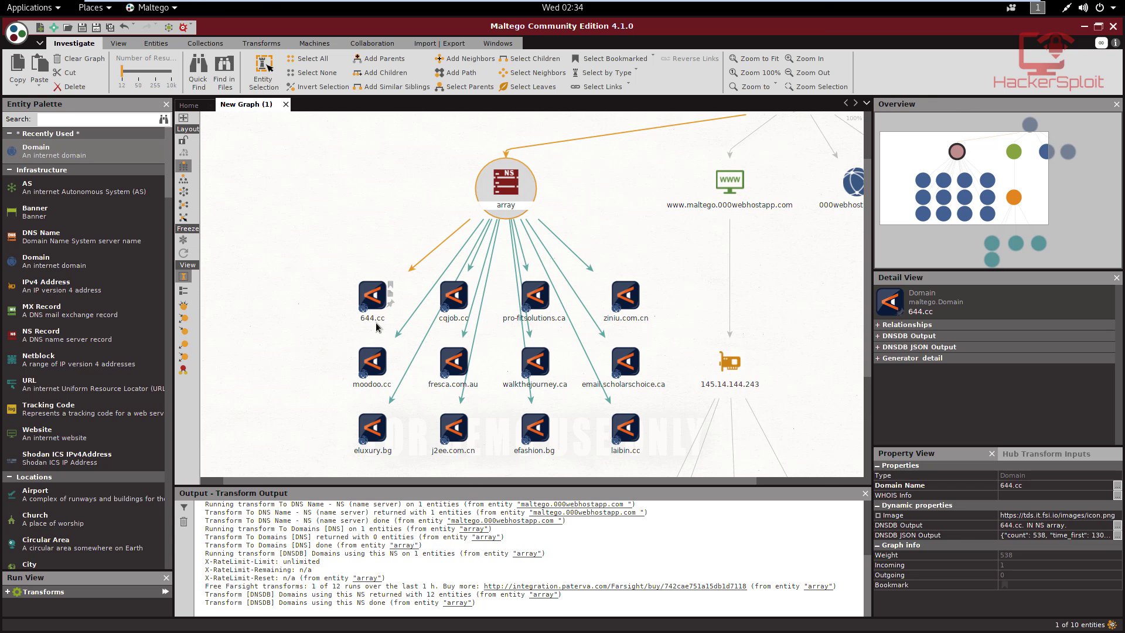
# Run the To DNS Name - MX (mail server) transform on the maltego.000webhostapp.com domain entity
pyautogui.moveTo(361, 259); pyautogui.dragTo(275, 328)
pyautogui.click(697, 155)
pyautogui.rightClick(698, 156)
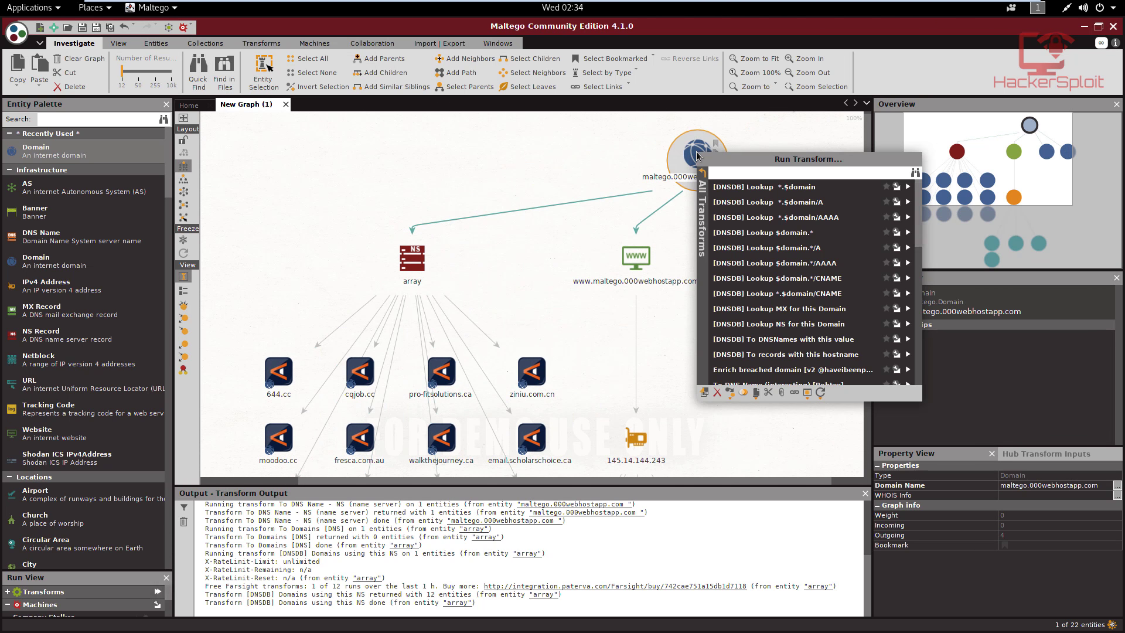
pyautogui.scroll(-2, 843, 324)
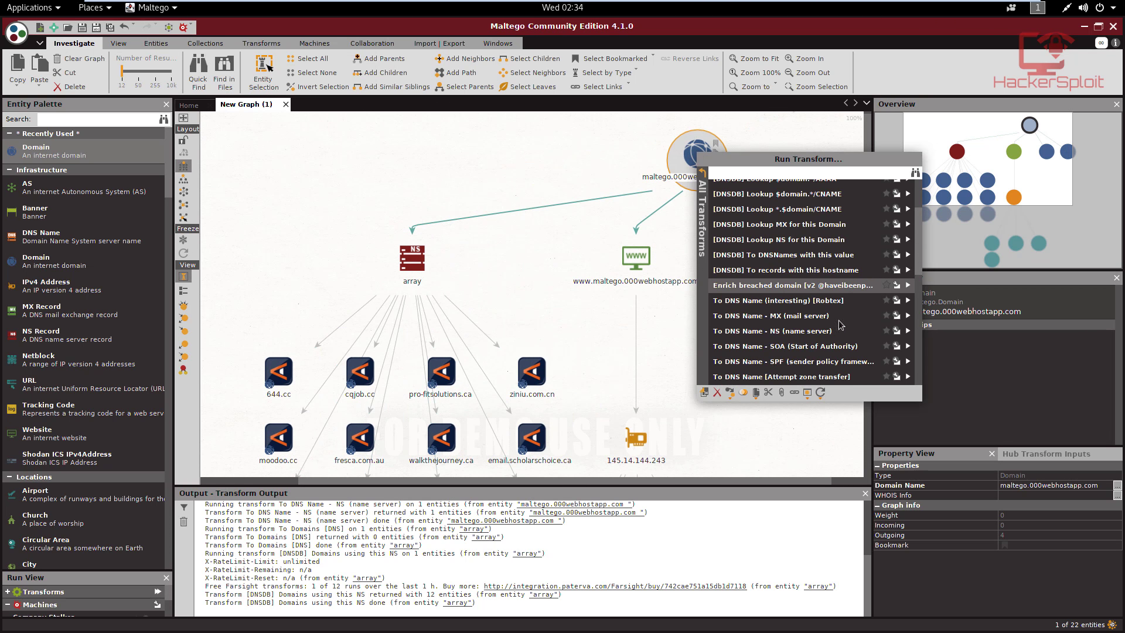
pyautogui.click(840, 318)
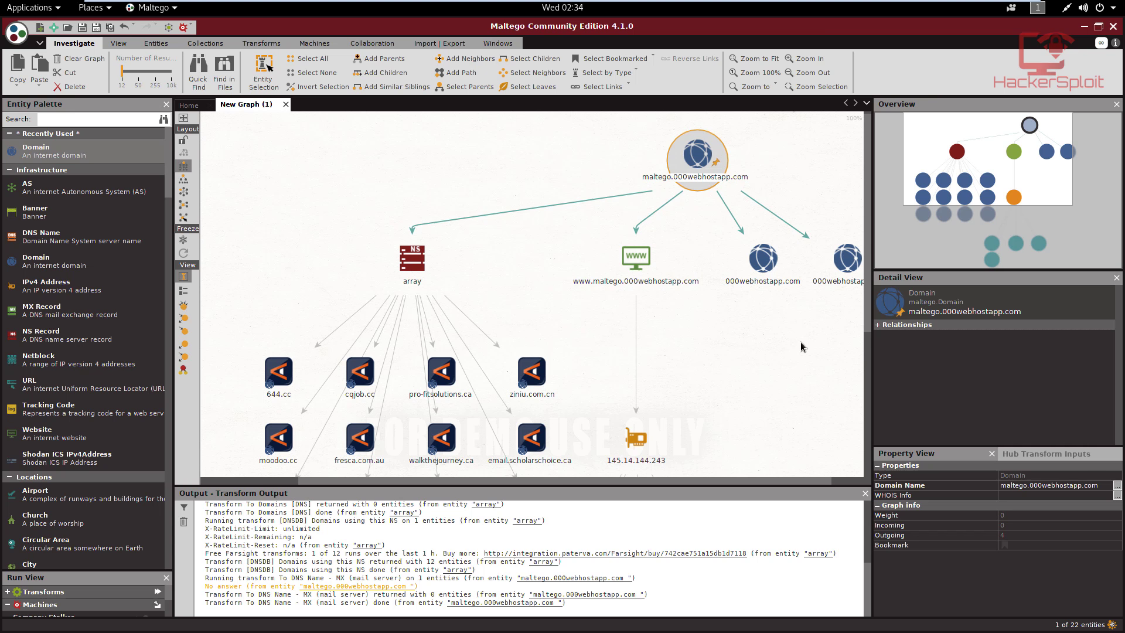
pyautogui.scroll(1, 805, 583)
pyautogui.scroll(-1, 805, 583)
# Run the To Domain [Sharing this MX] transform on the 145.14.144.243 IPv4 address entity
pyautogui.moveTo(753, 413); pyautogui.dragTo(696, 351)
pyautogui.click(532, 356)
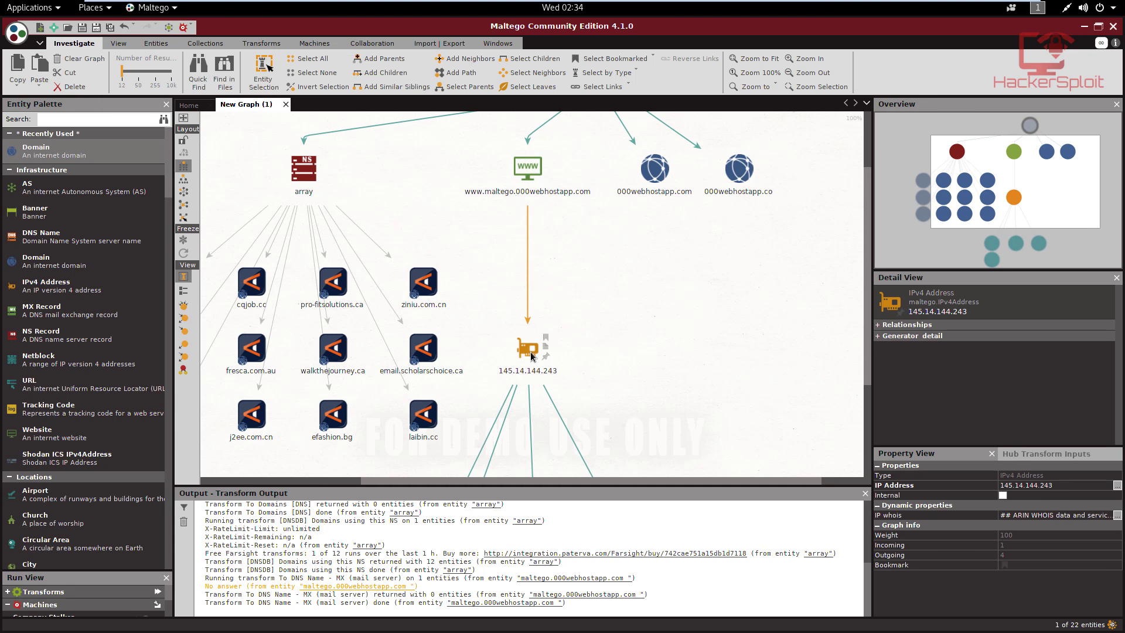
pyautogui.rightClick(532, 356)
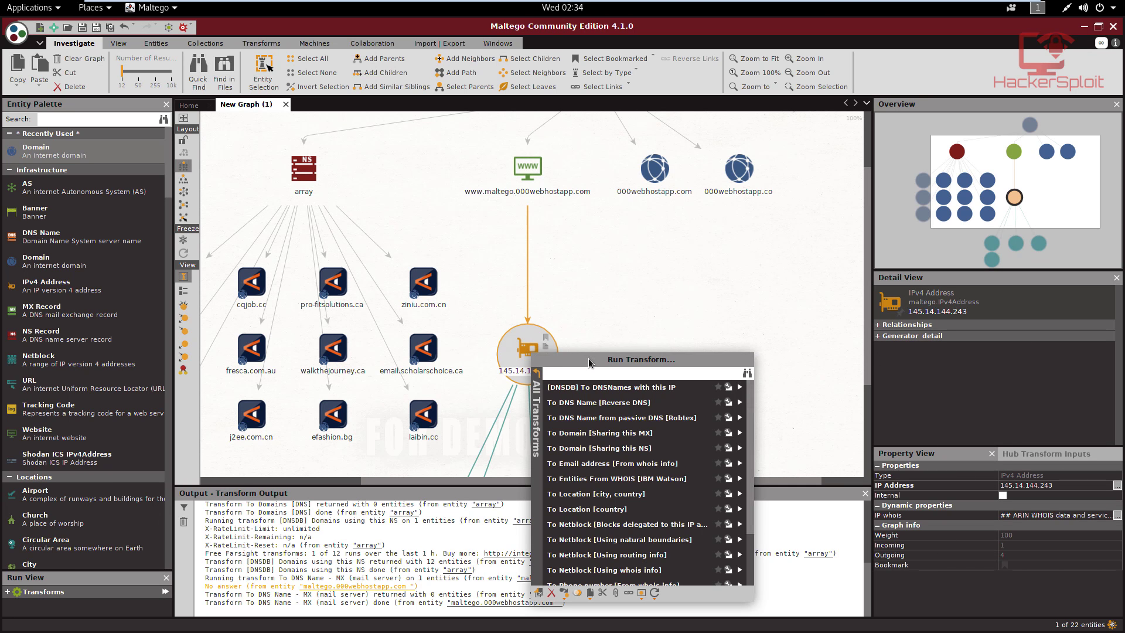
pyautogui.click(649, 437)
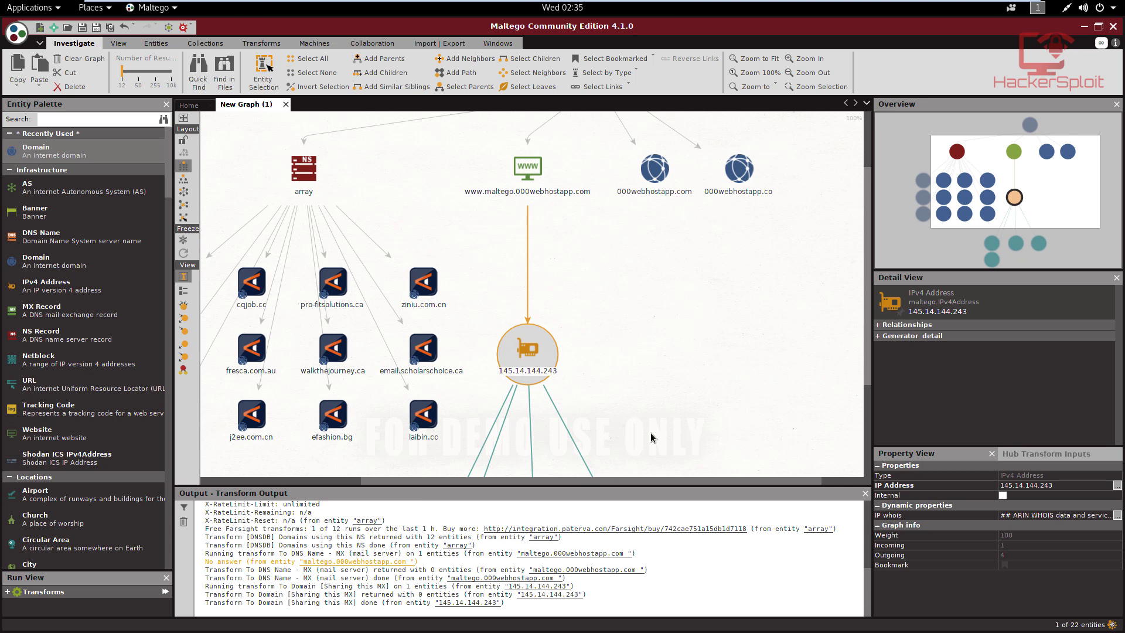
# Run the [DNSDB] Lookup MX for this Domain transform on the maltego.000webhostapp.com domain entity and dismiss the error dialog
pyautogui.moveTo(660, 375); pyautogui.dragTo(682, 411)
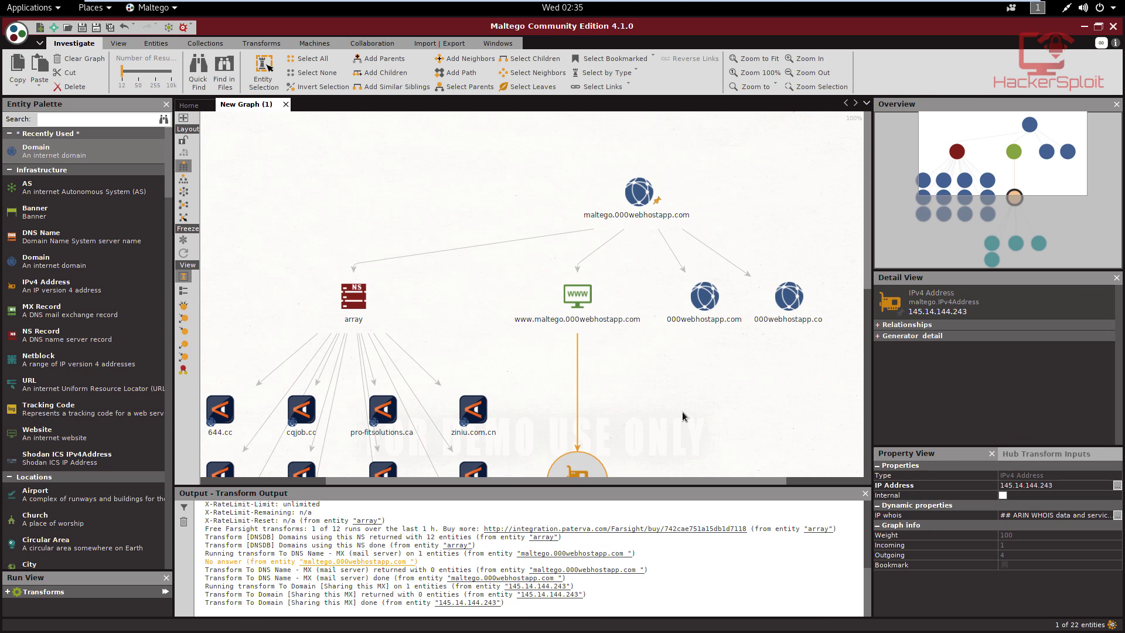
pyautogui.click(652, 196)
pyautogui.rightClick(652, 196)
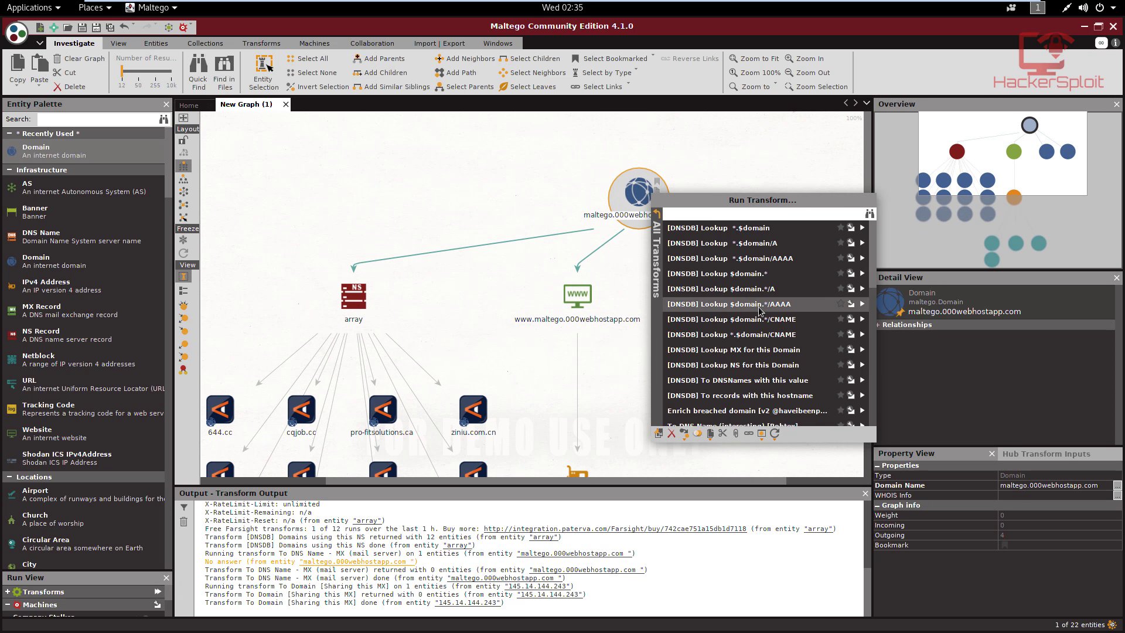
pyautogui.scroll(-2, 760, 311)
pyautogui.scroll(2, 760, 312)
pyautogui.click(757, 350)
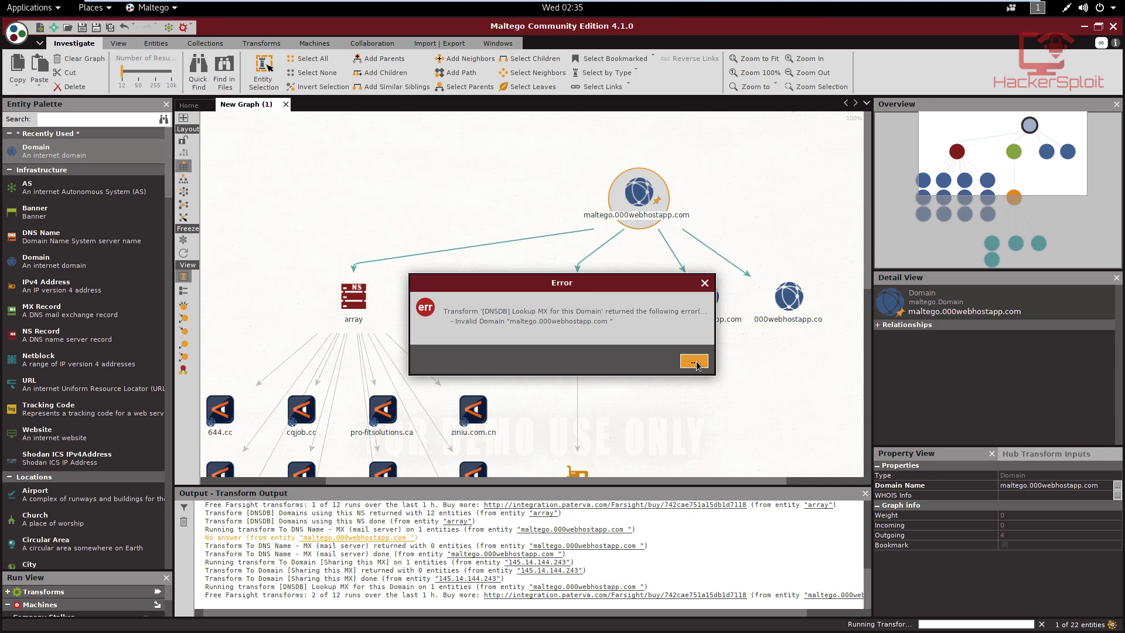
pyautogui.click(694, 361)
pyautogui.moveTo(680, 349); pyautogui.dragTo(648, 304)
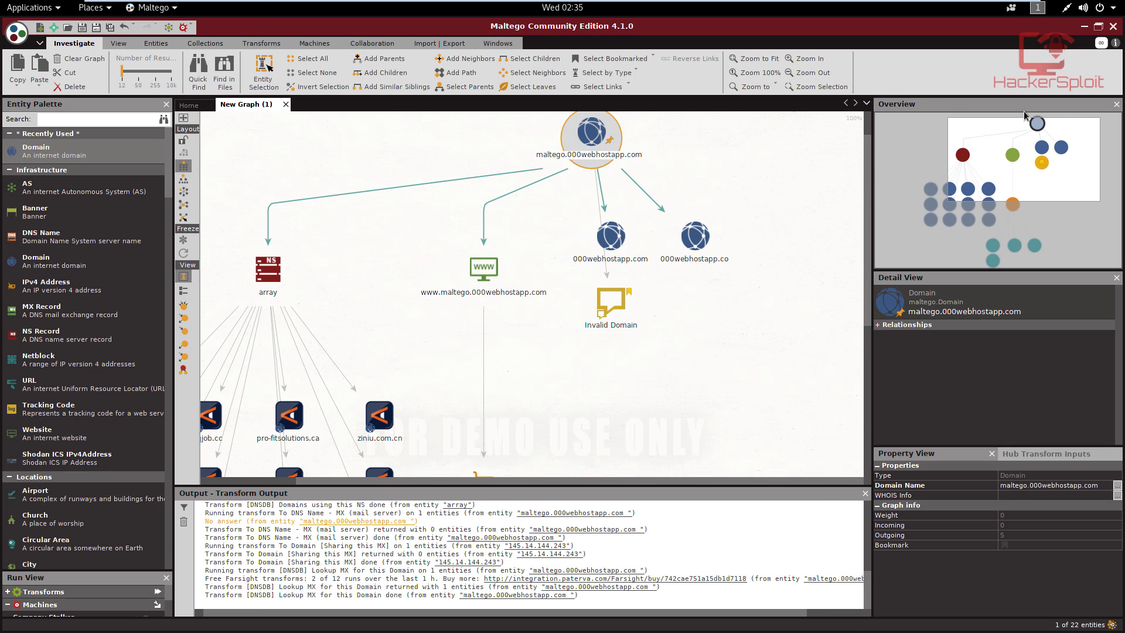
# Minimize Maltego, open a terminal and ping google.com to check the internet connection
pyautogui.click(1084, 27)
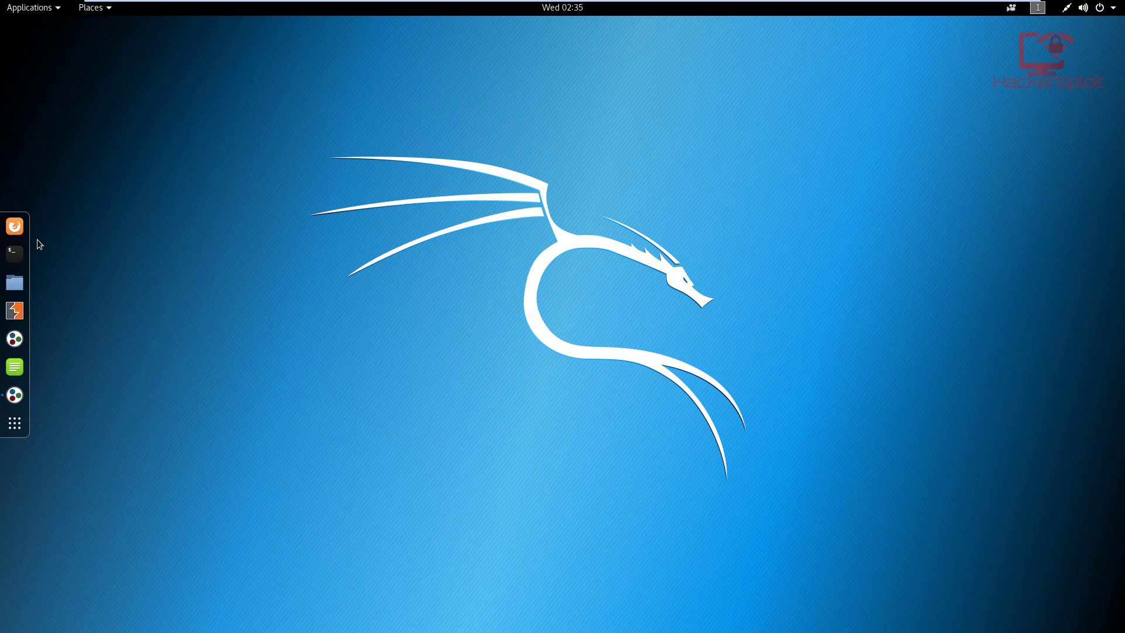
pyautogui.click(16, 254)
pyautogui.write('ping ')
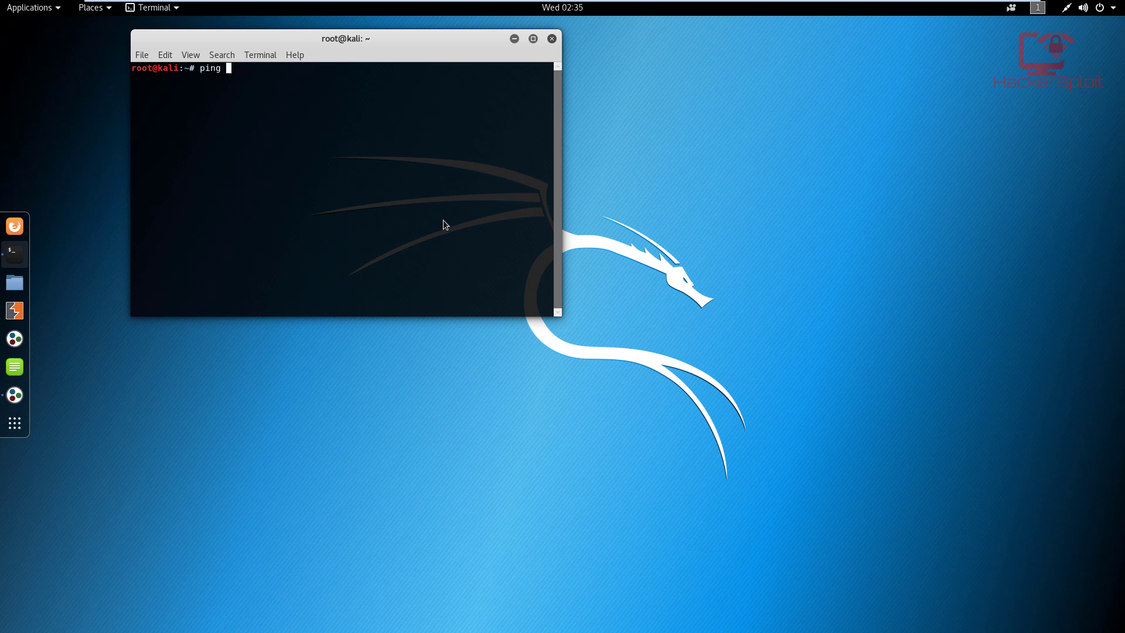
pyautogui.write('google.com')
pyautogui.press('Return')
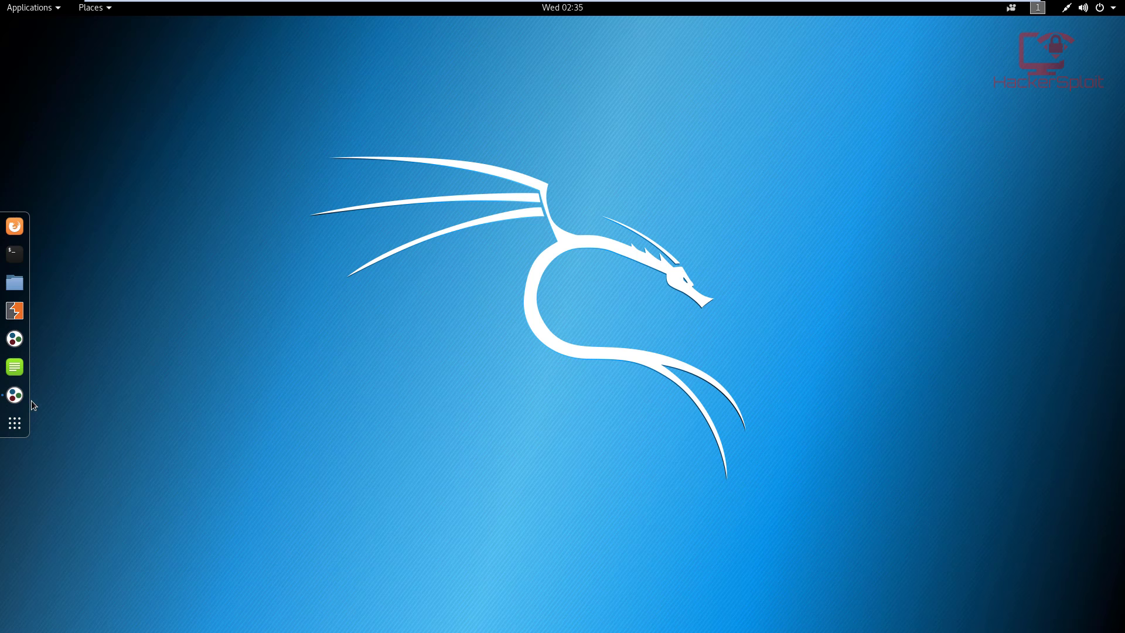
# Switch back to Maltego and run the To Domain [Sharing this MX] and To Domain [Sharing this NS] transforms on the 145.14.144.243 IPv4 address entity
pyautogui.click(18, 396)
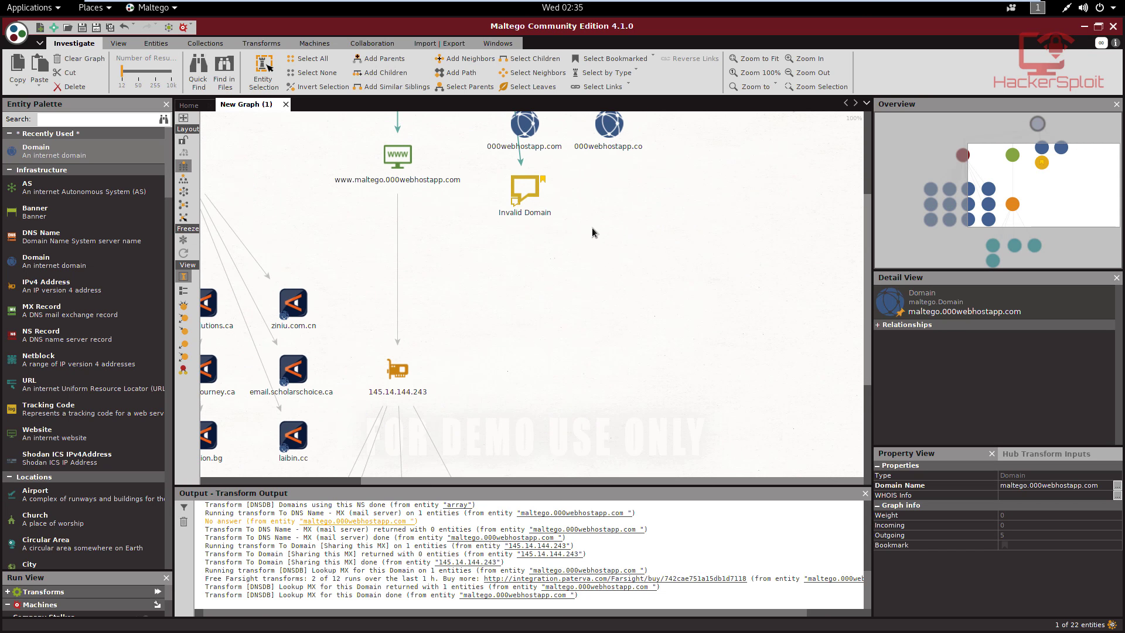
pyautogui.click(391, 271)
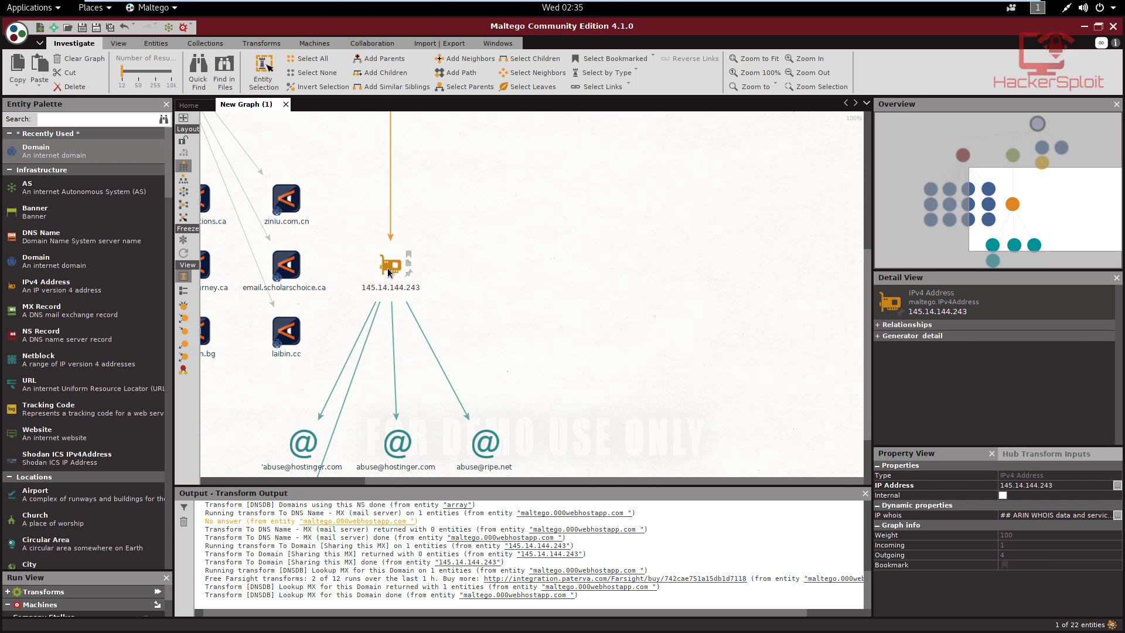
pyautogui.rightClick(433, 279)
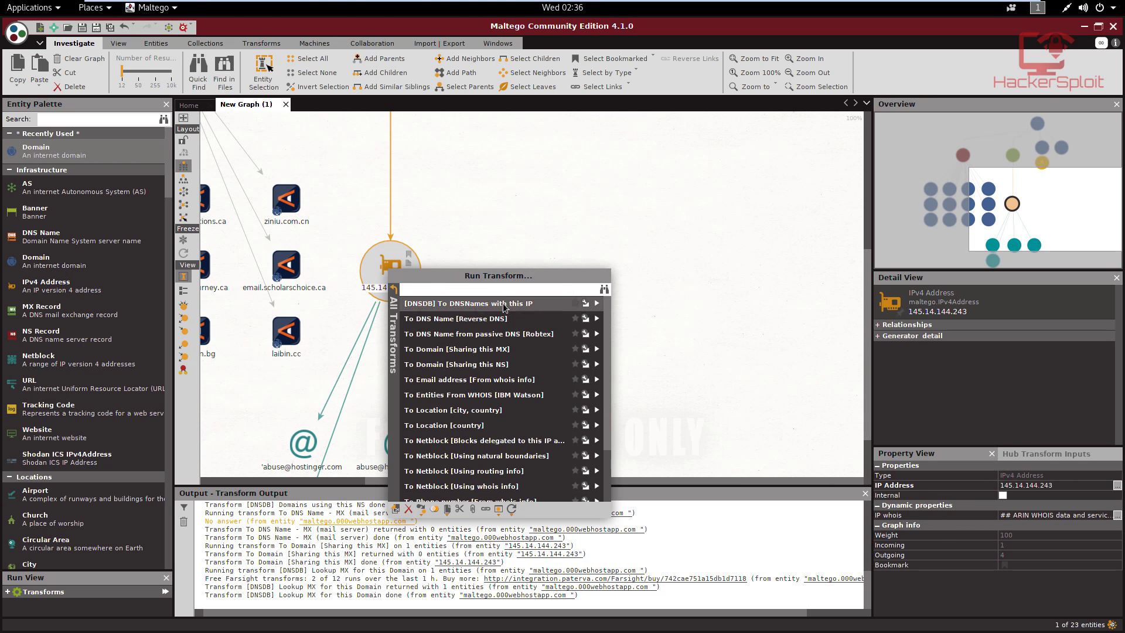
pyautogui.click(493, 355)
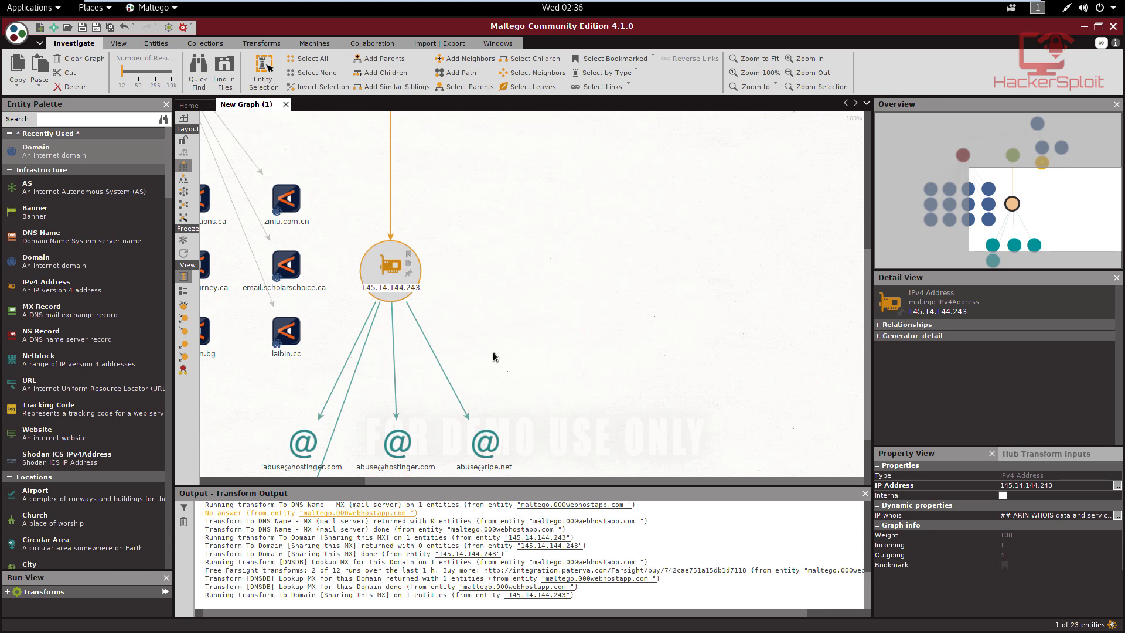
pyautogui.rightClick(393, 273)
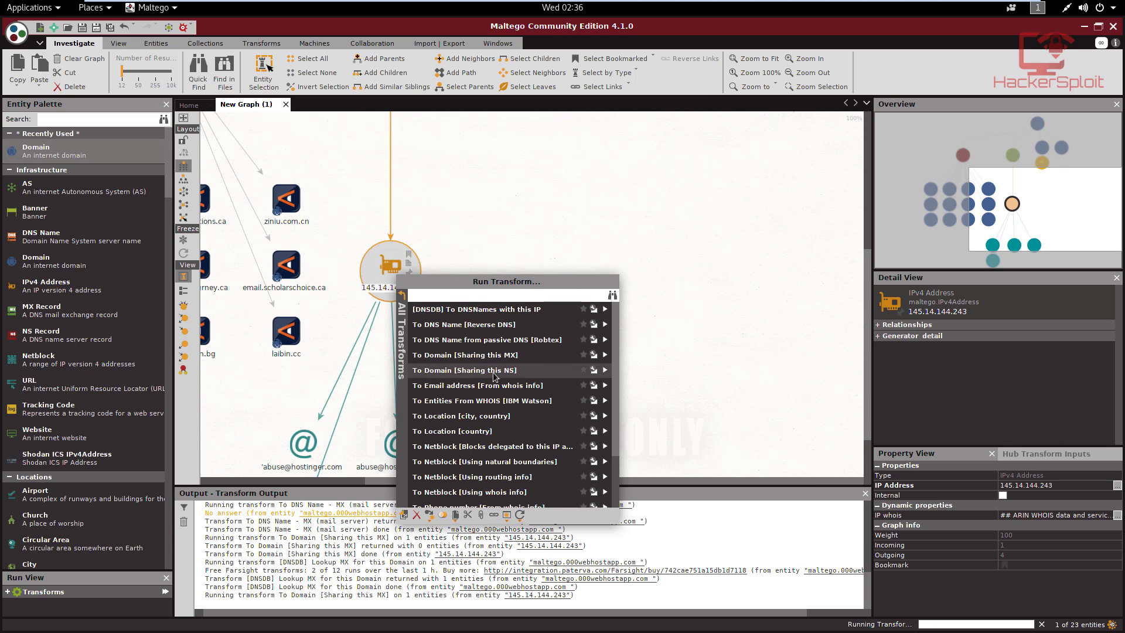
pyautogui.click(494, 370)
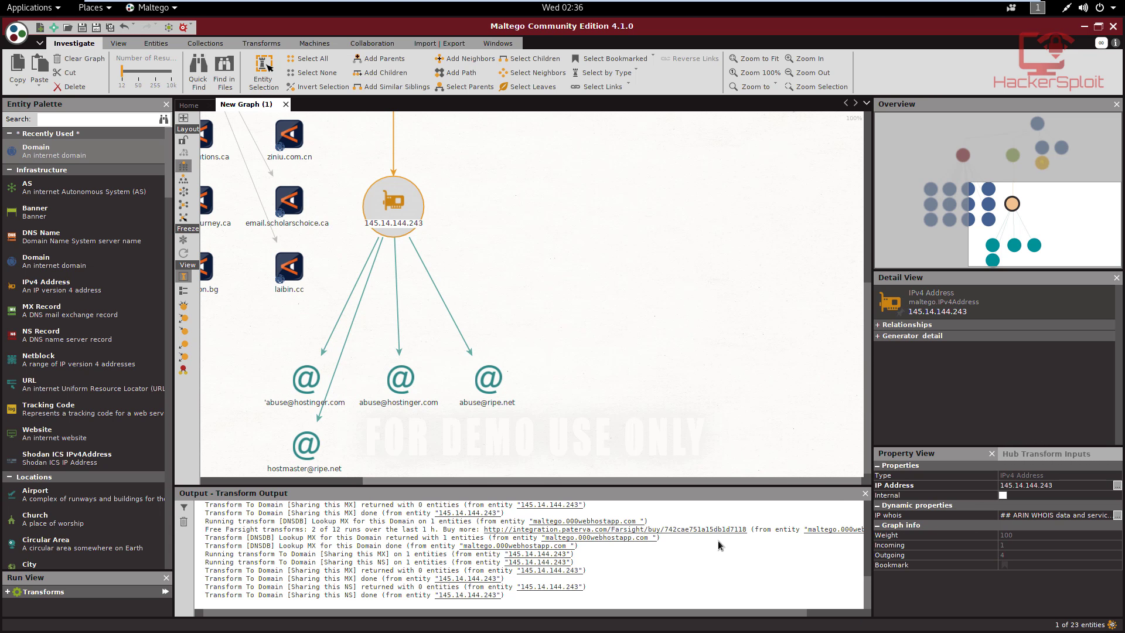
# Delete the Invalid Domain phrase entity from the graph and confirm the deletion
pyautogui.moveTo(662, 291); pyautogui.dragTo(775, 448)
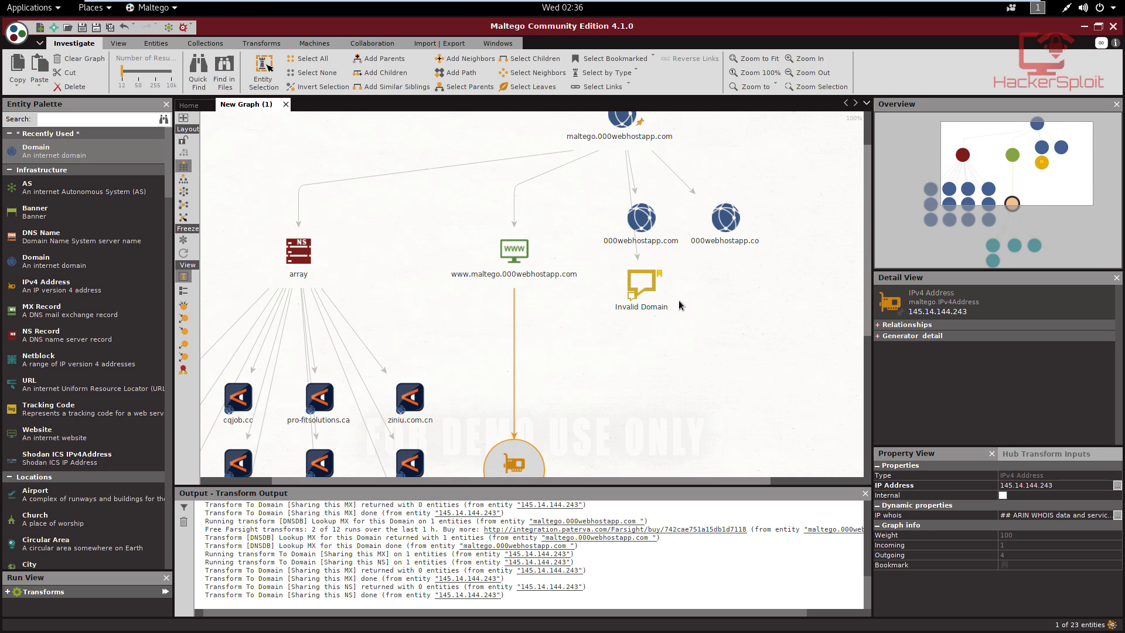
pyautogui.rightClick(643, 285)
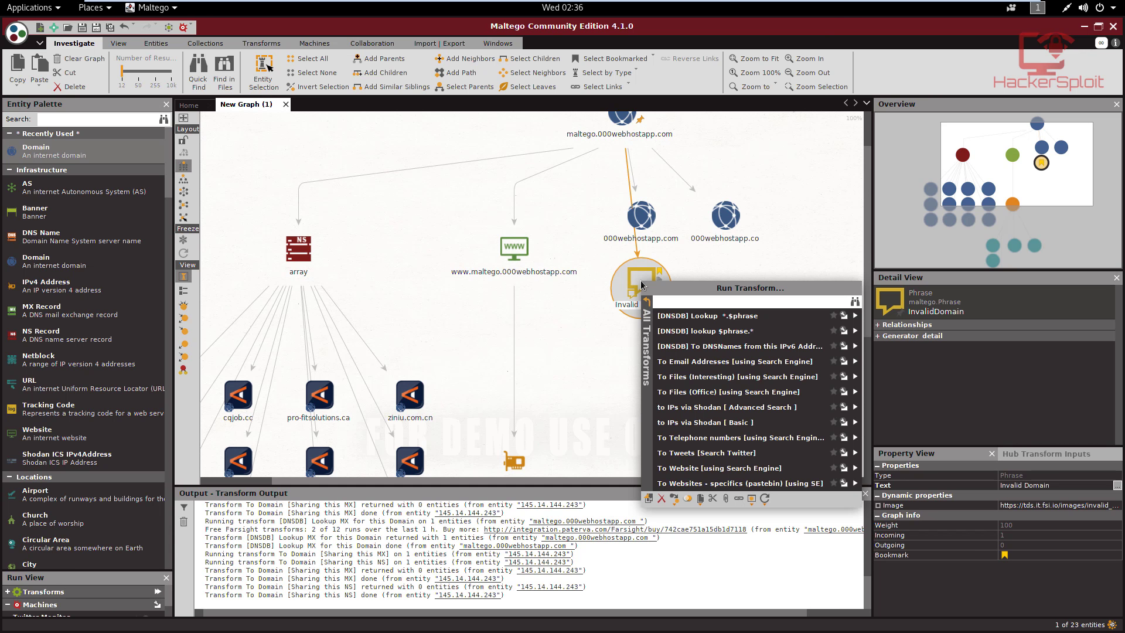
pyautogui.click(663, 498)
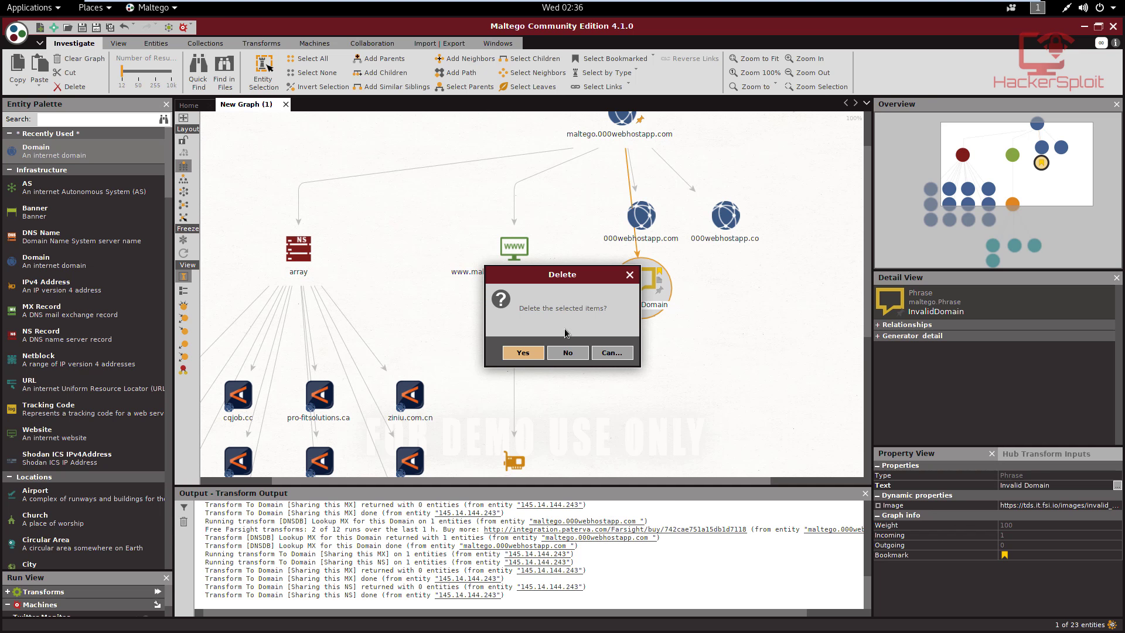
pyautogui.click(524, 353)
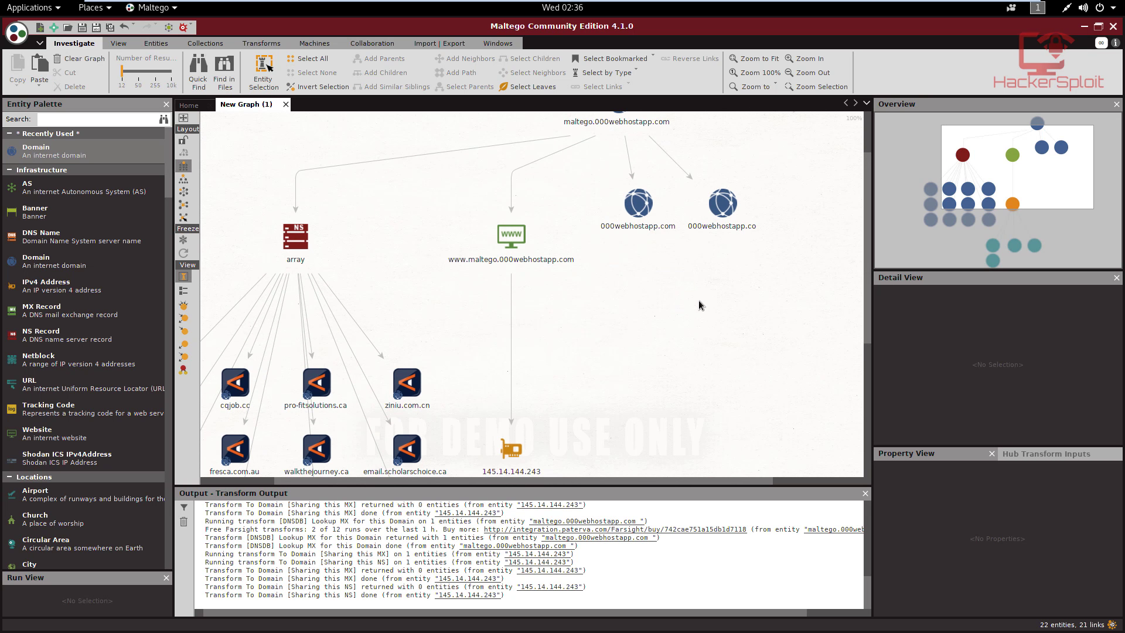
# Try the hierarchical and circular graph layouts and examine the domain, website and email entities in the circular arrangement
pyautogui.scroll(-3, 691, 296)
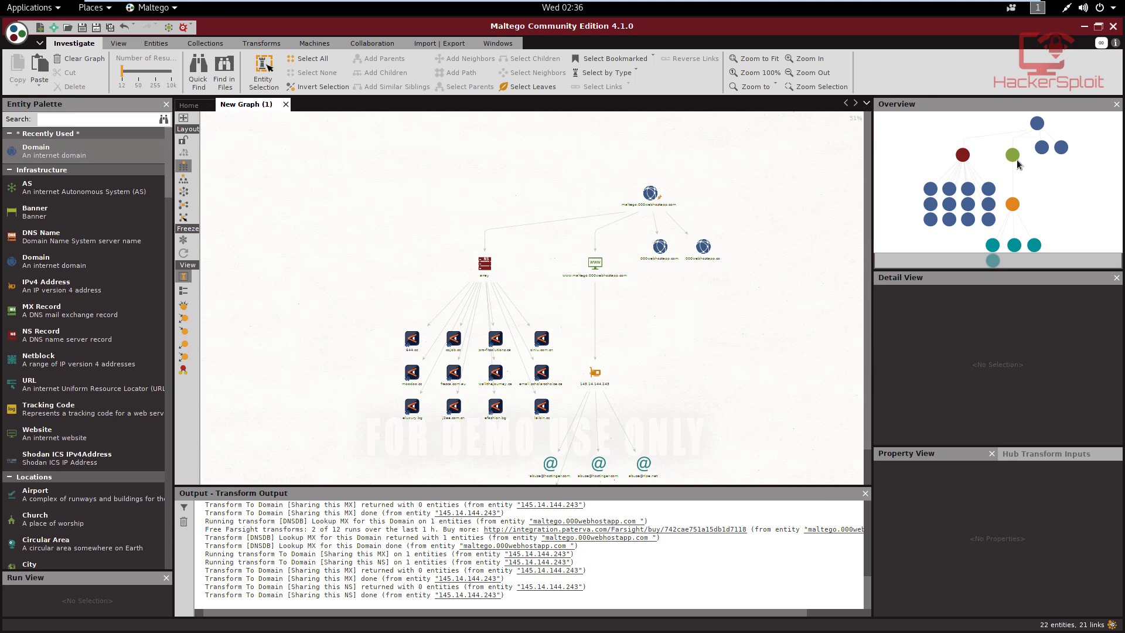
pyautogui.moveTo(1017, 160)
pyautogui.mouseDown()
pyautogui.moveTo(988, 169)
pyautogui.moveTo(1025, 186)
pyautogui.moveTo(1035, 160)
pyautogui.moveTo(1031, 191)
pyautogui.moveTo(1028, 173)
pyautogui.mouseUp()
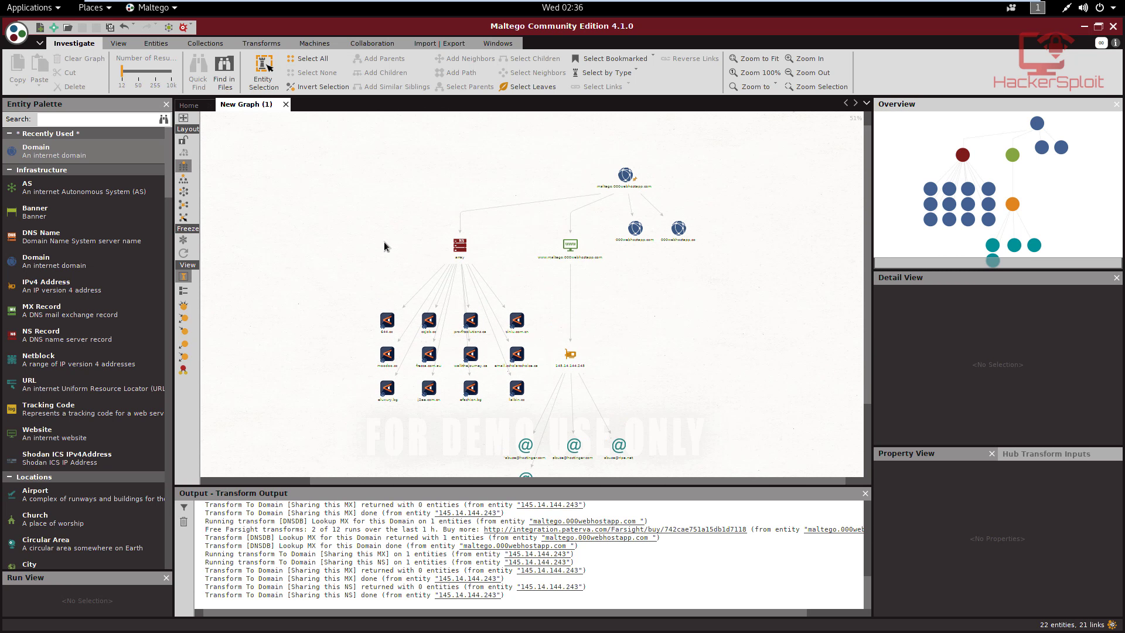
pyautogui.click(184, 179)
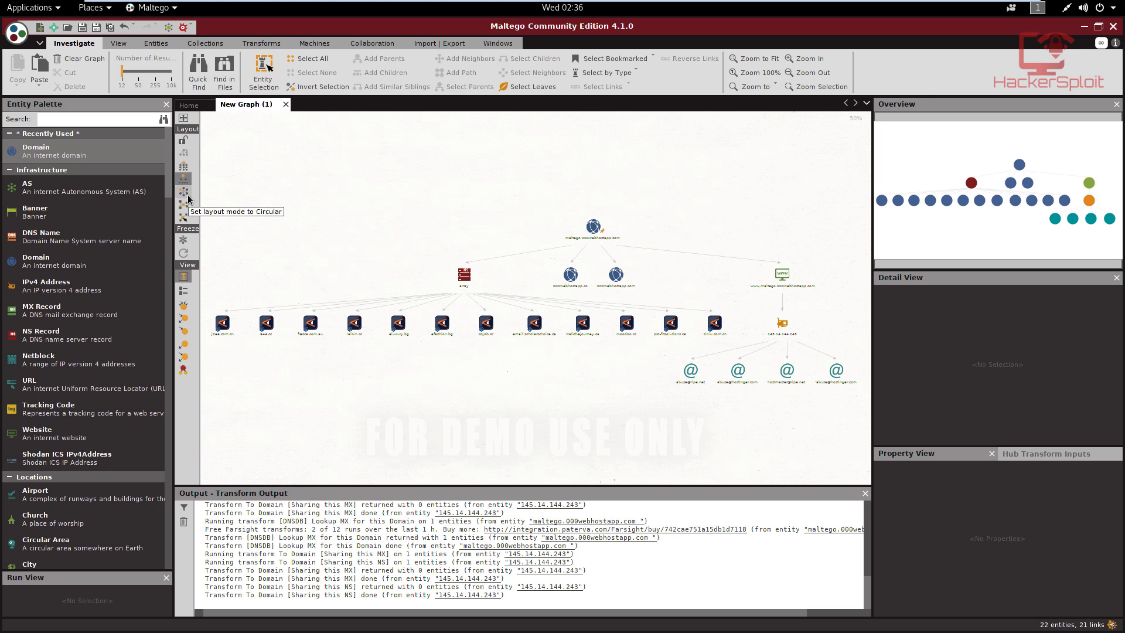
pyautogui.click(188, 196)
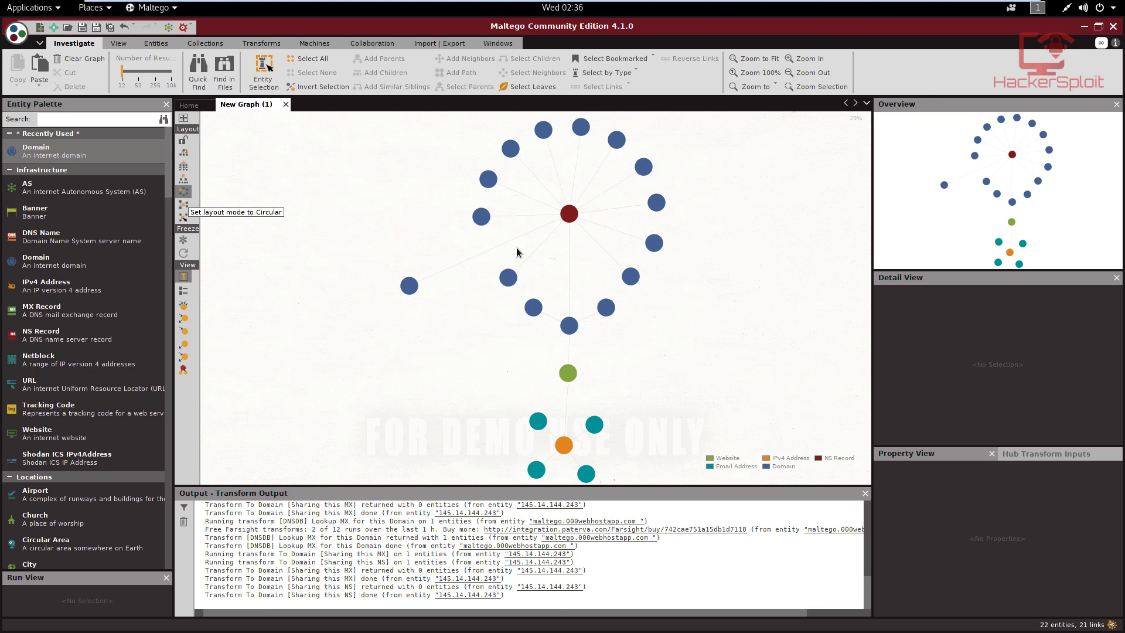
pyautogui.scroll(4, 585, 254)
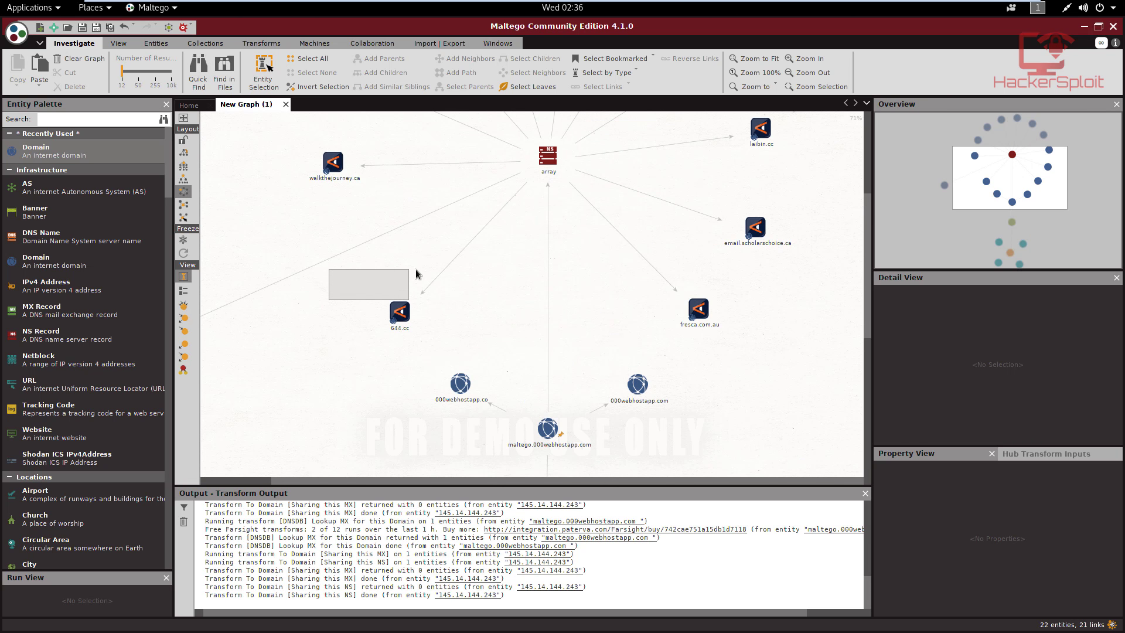
pyautogui.moveTo(315, 297); pyautogui.dragTo(512, 266)
pyautogui.scroll(-3, 539, 343)
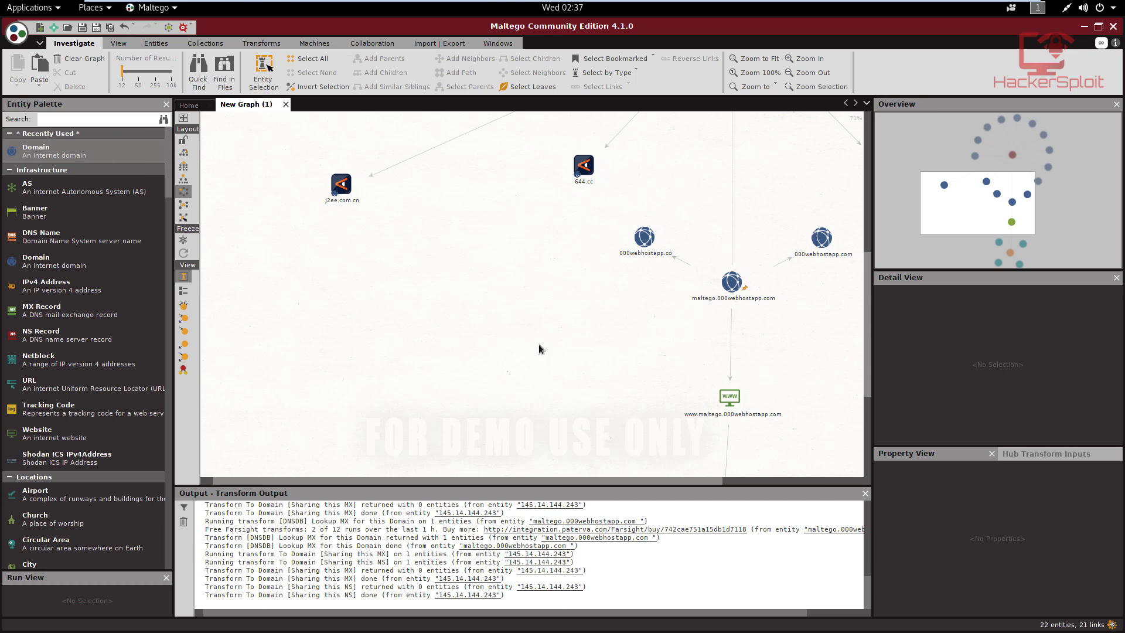
pyautogui.moveTo(507, 346); pyautogui.dragTo(438, 205)
pyautogui.moveTo(525, 290); pyautogui.dragTo(451, 328)
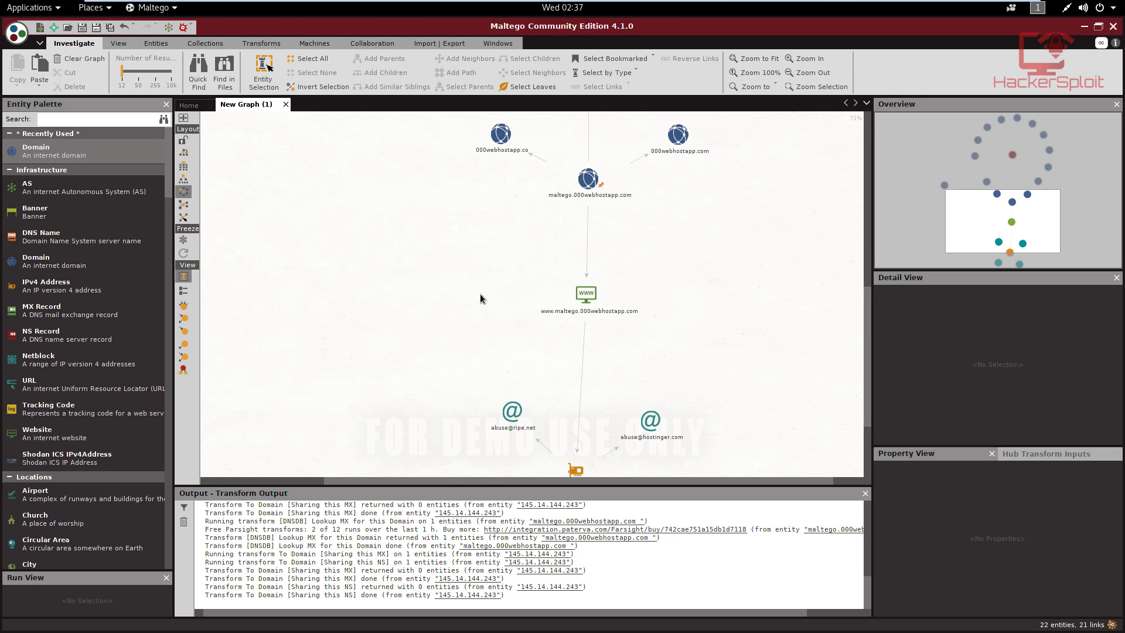
pyautogui.click(593, 299)
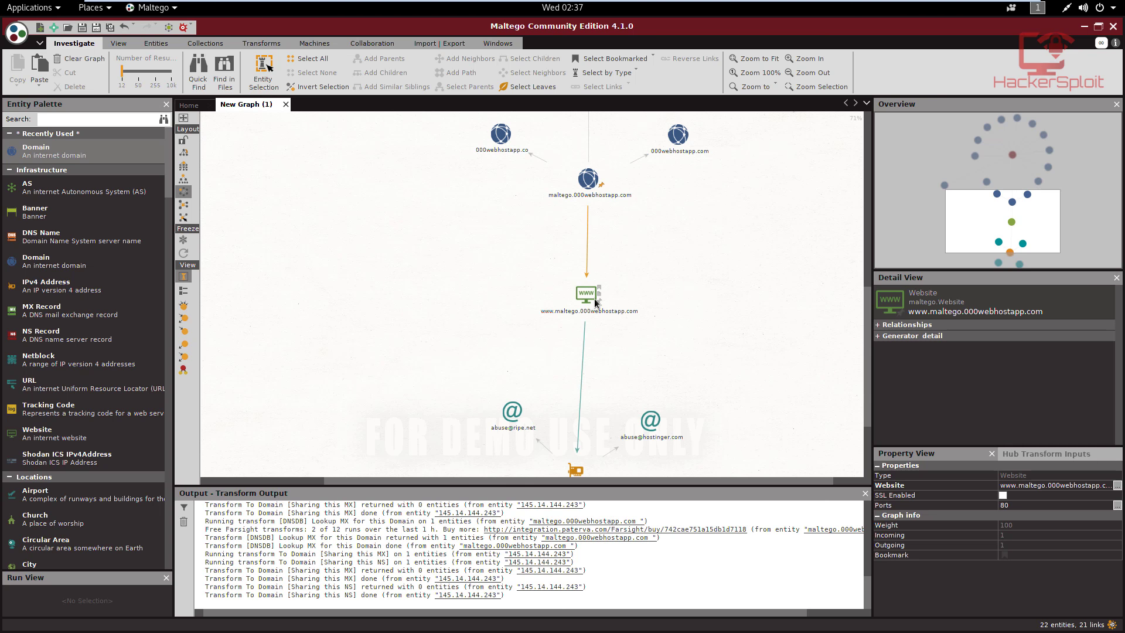
pyautogui.moveTo(491, 338); pyautogui.dragTo(516, 375)
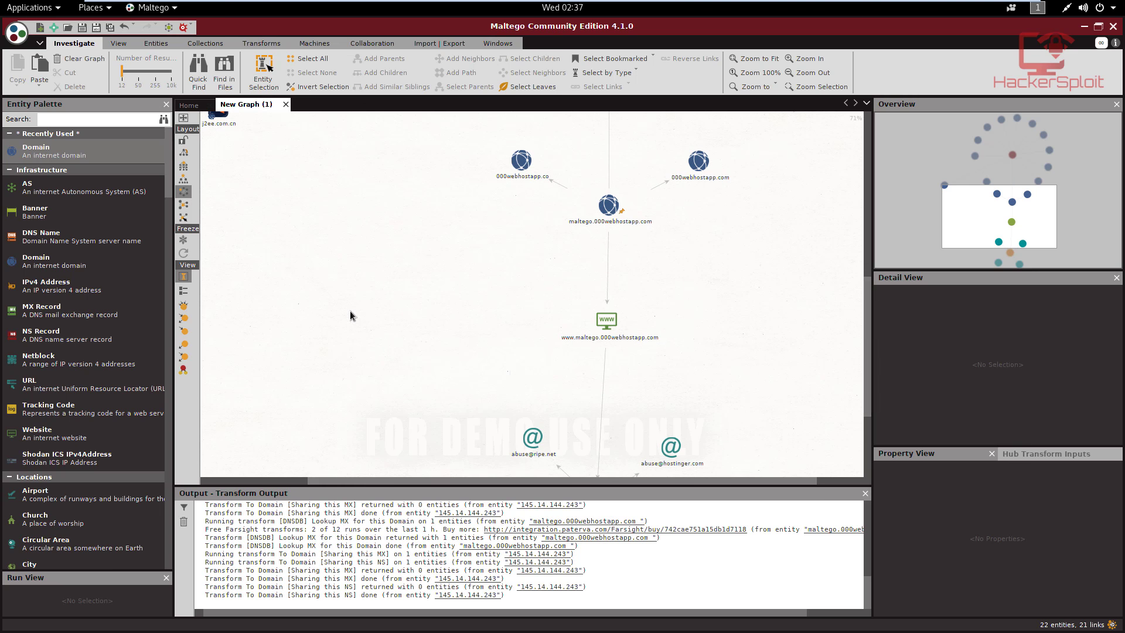
# Set the graph back to the block layout and look over the rearranged entities
pyautogui.click(185, 154)
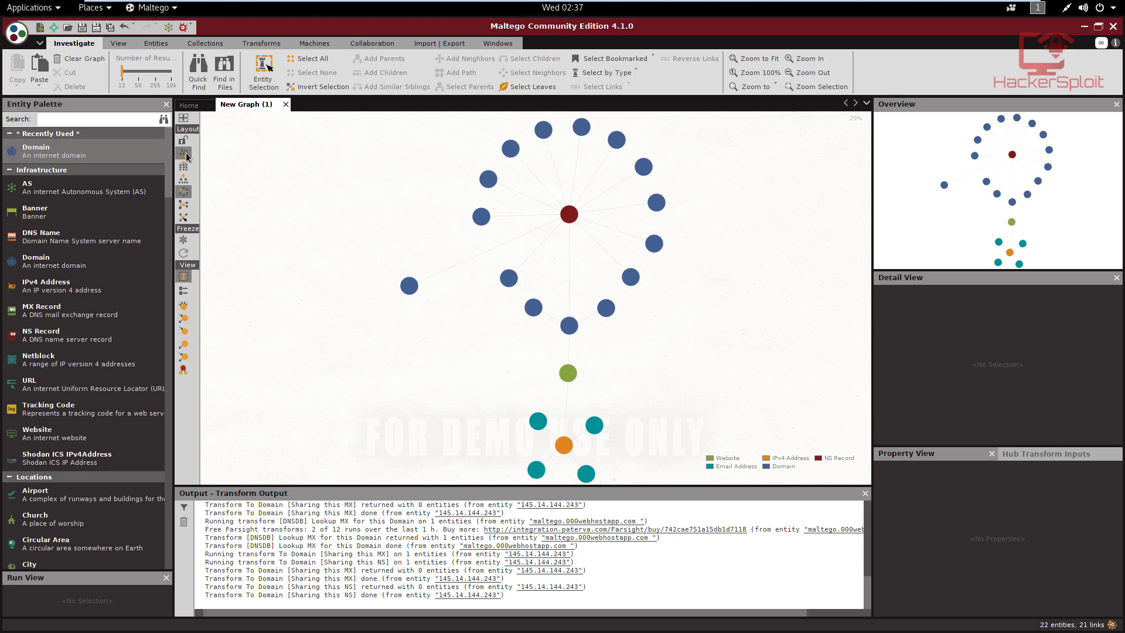
pyautogui.click(185, 168)
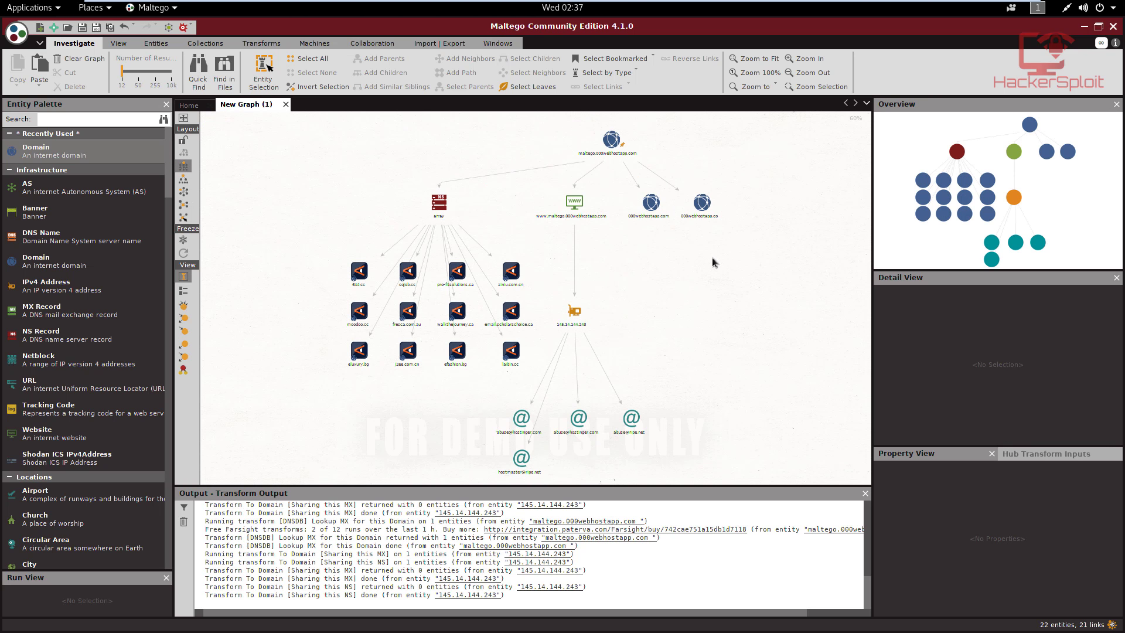
pyautogui.scroll(-1, 715, 304)
pyautogui.scroll(3, 715, 304)
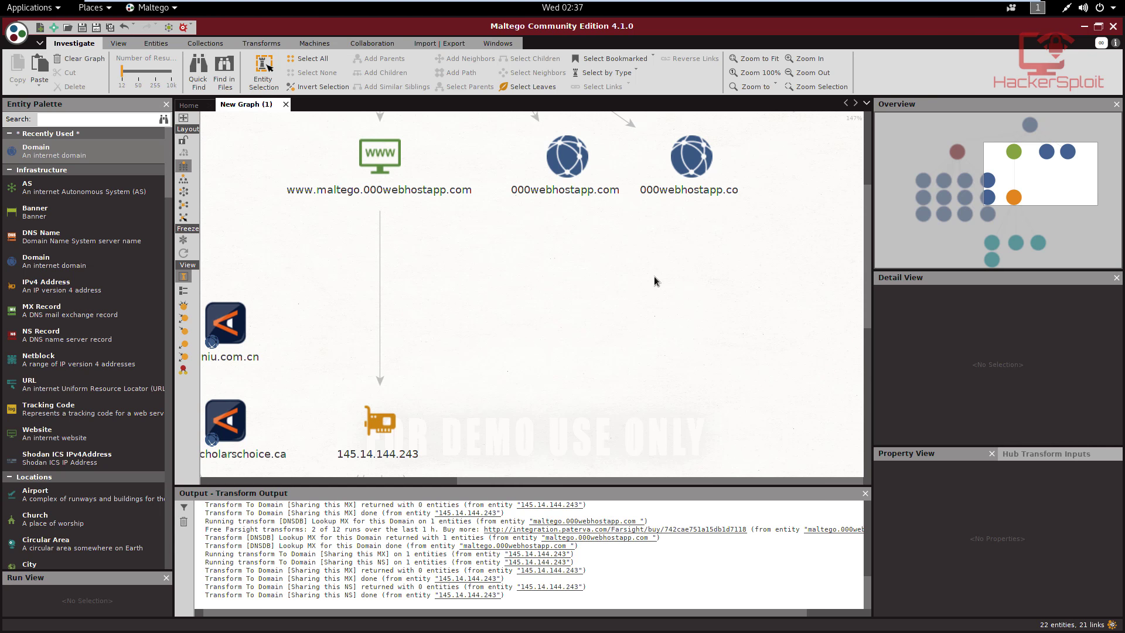
pyautogui.scroll(-2, 654, 276)
pyautogui.scroll(3, 658, 276)
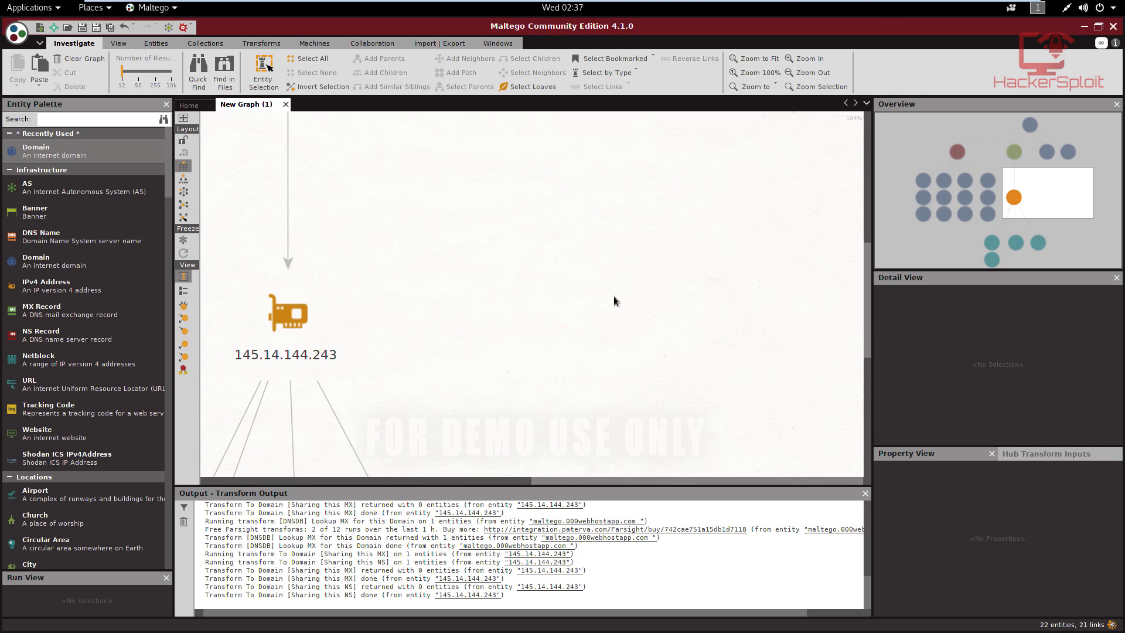
pyautogui.scroll(-3, 723, 309)
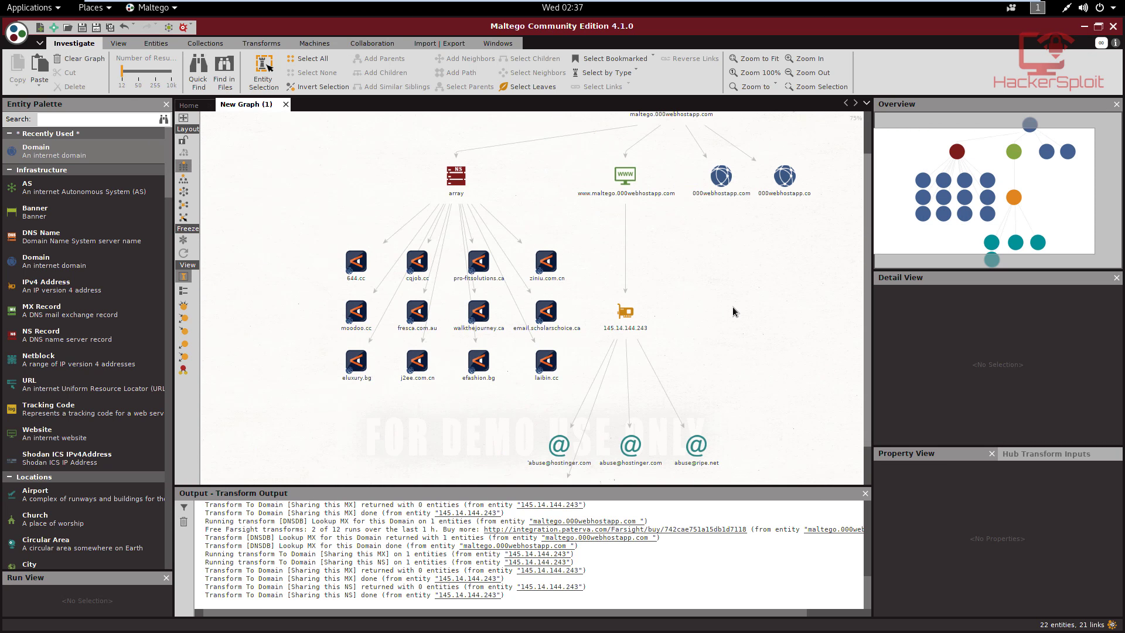
# Run the To Netblock [Blocks delegated to this IP as NS] transform on the 145.14.144.243 IPv4 address entity
pyautogui.rightClick(625, 322)
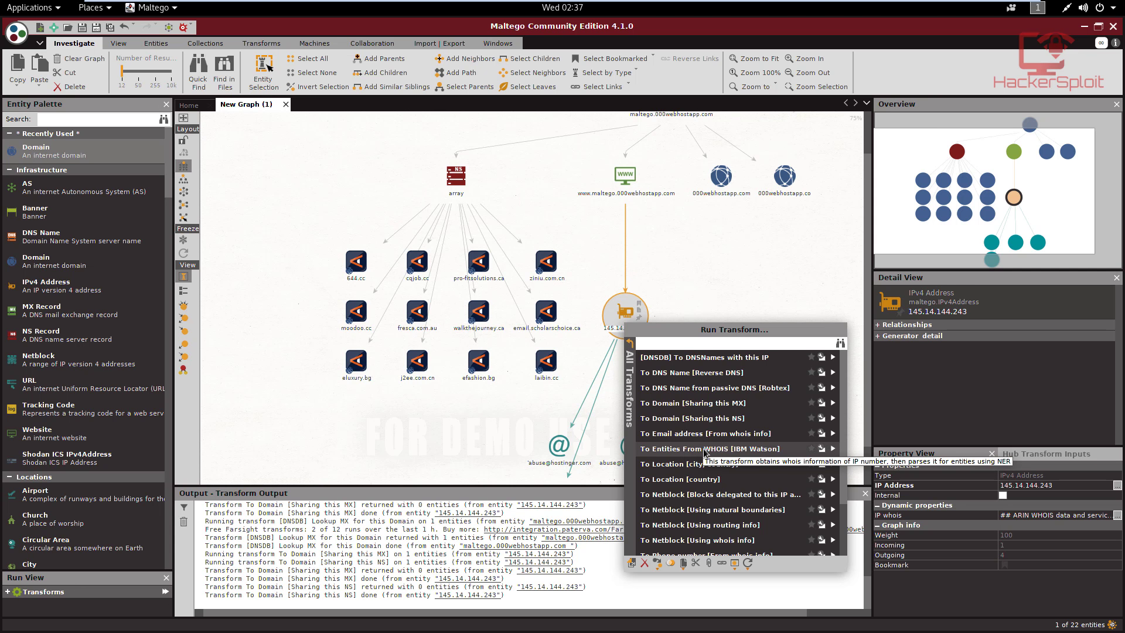
pyautogui.click(768, 497)
pyautogui.moveTo(740, 410); pyautogui.dragTo(662, 296)
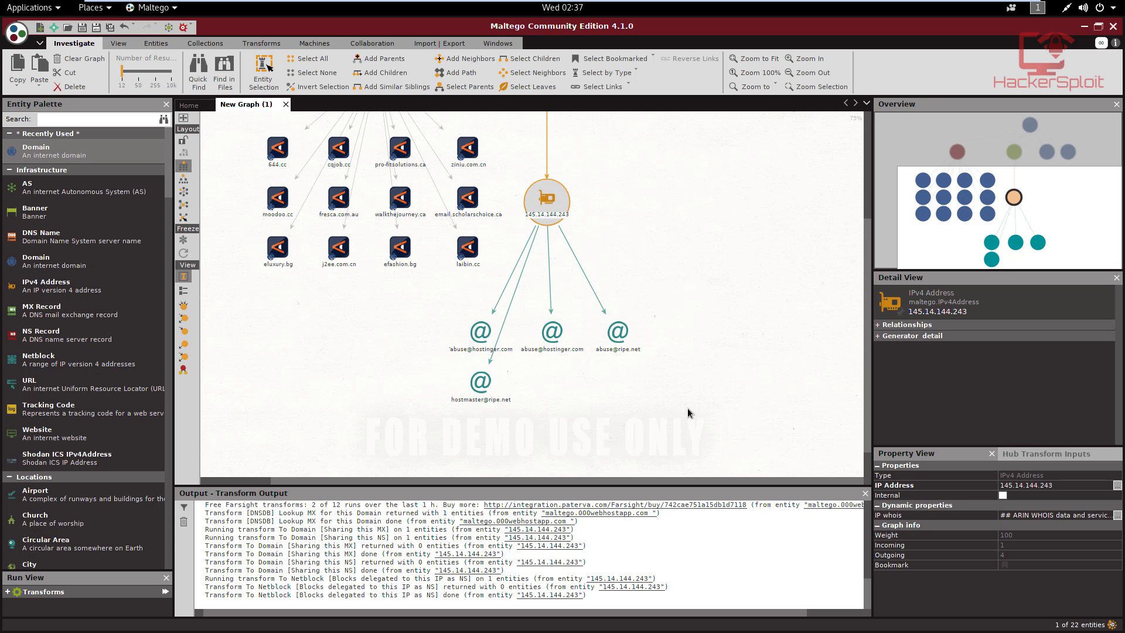
pyautogui.moveTo(738, 256); pyautogui.dragTo(764, 347)
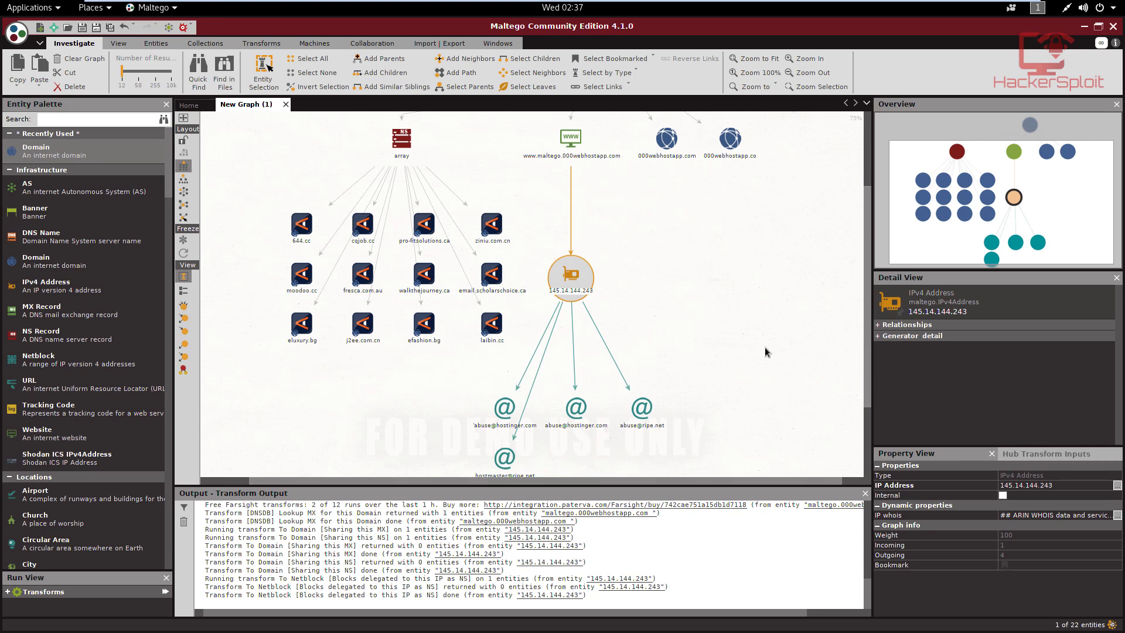
# Run the To DNS Name - MX (mail server) transform on the 000webhostapp.com domain entity and view its branch
pyautogui.moveTo(720, 283); pyautogui.dragTo(778, 379)
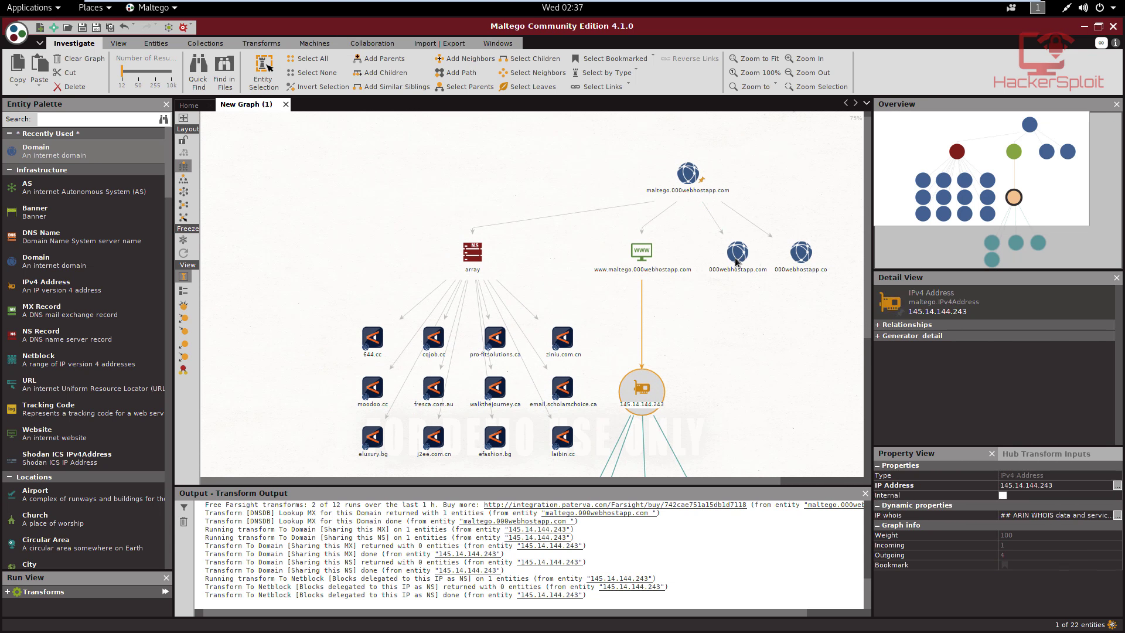
pyautogui.moveTo(748, 333); pyautogui.dragTo(603, 316)
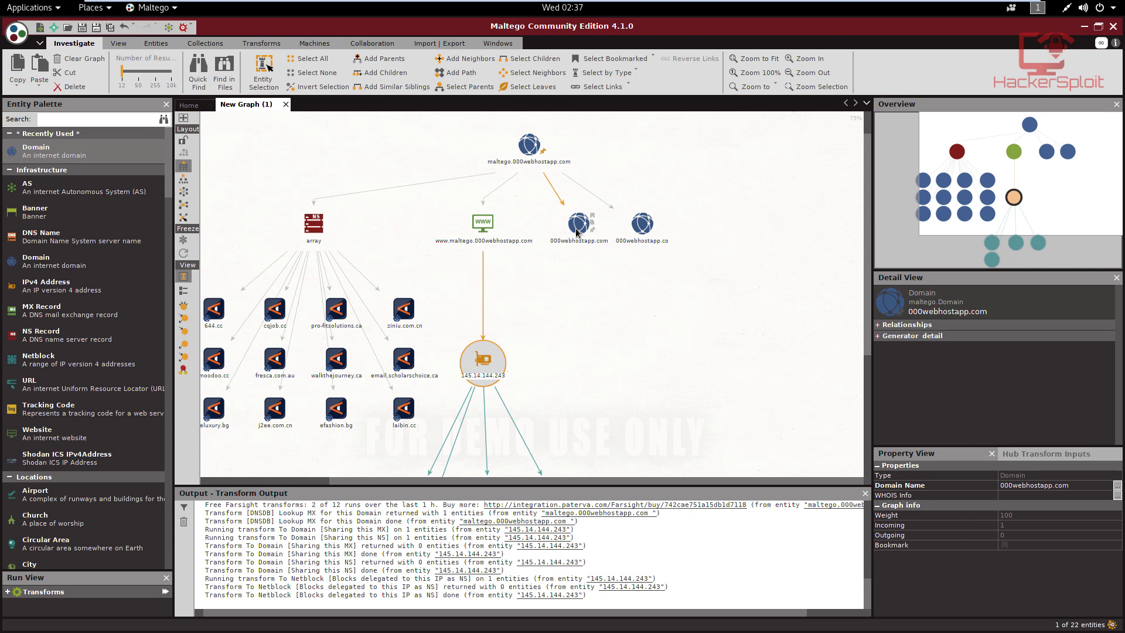
pyautogui.rightClick(577, 232)
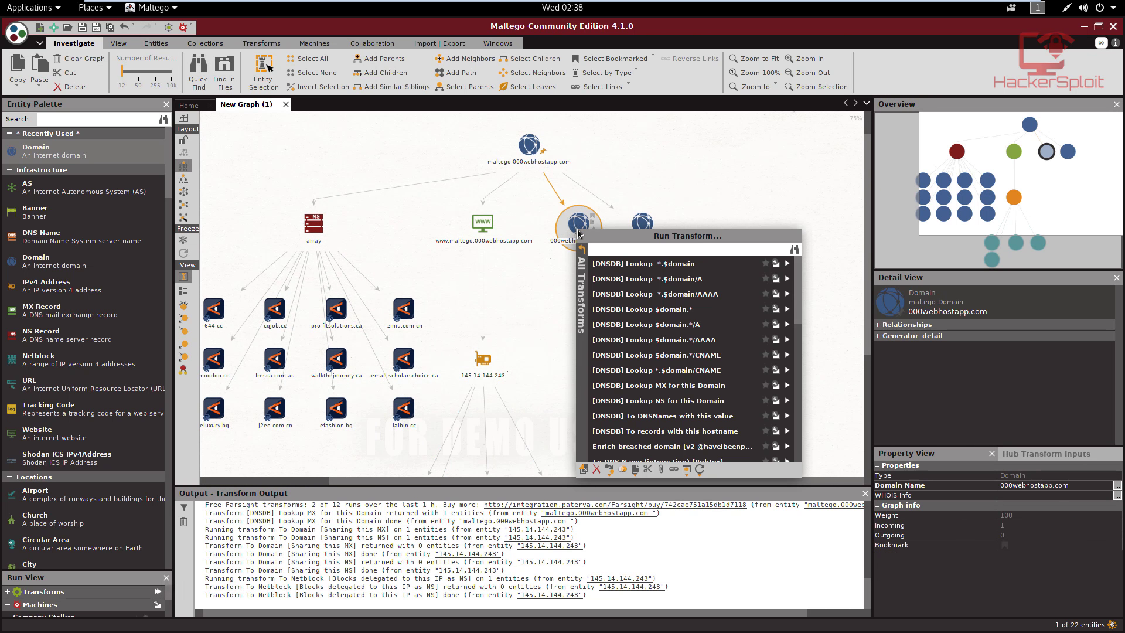
pyautogui.scroll(-3, 626, 296)
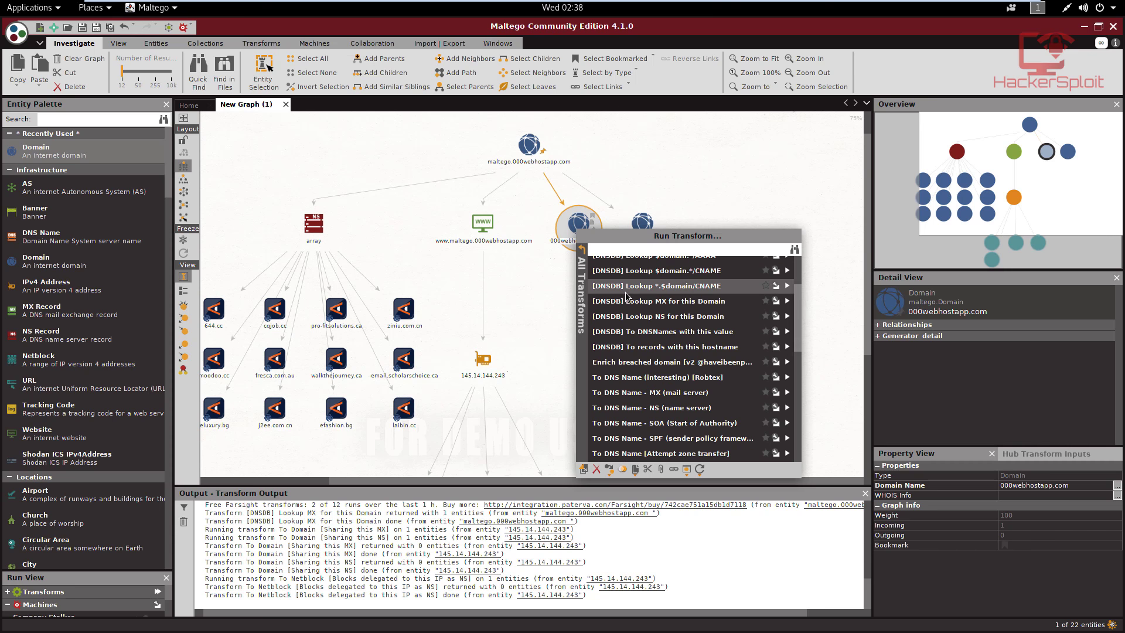
pyautogui.scroll(-3, 645, 307)
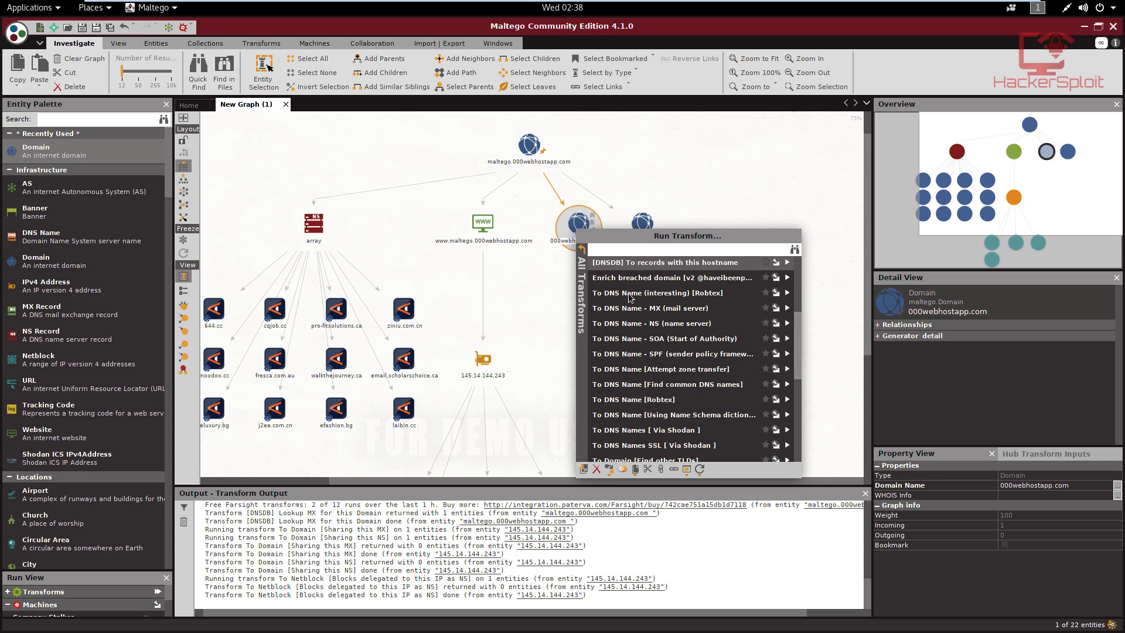
pyautogui.click(658, 315)
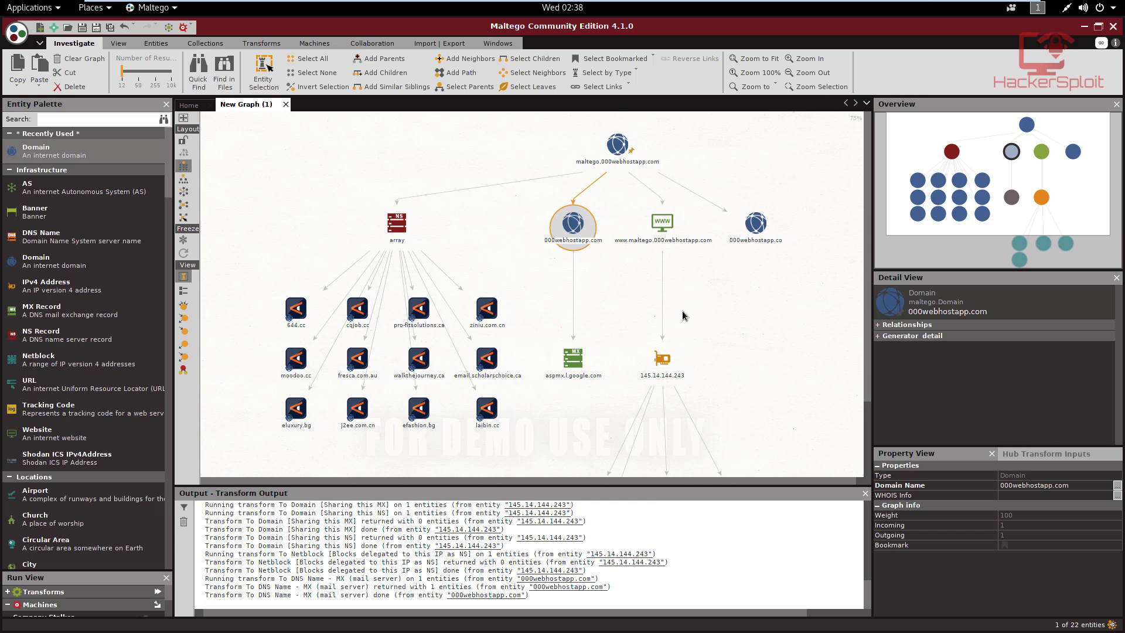
pyautogui.scroll(-2, 717, 272)
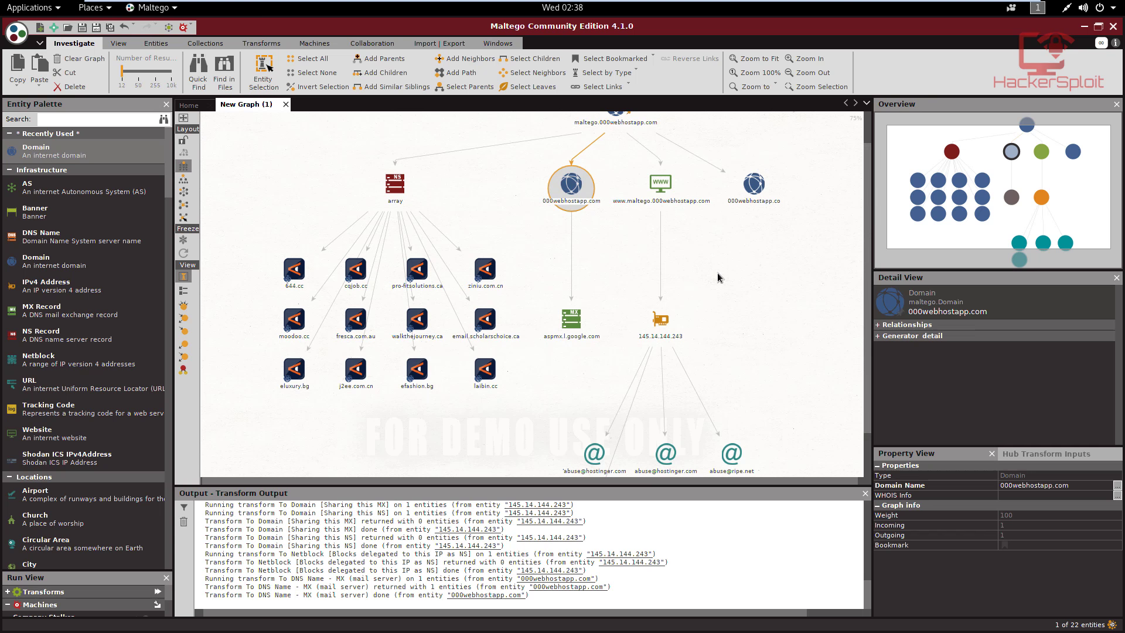
pyautogui.moveTo(717, 273); pyautogui.dragTo(714, 261)
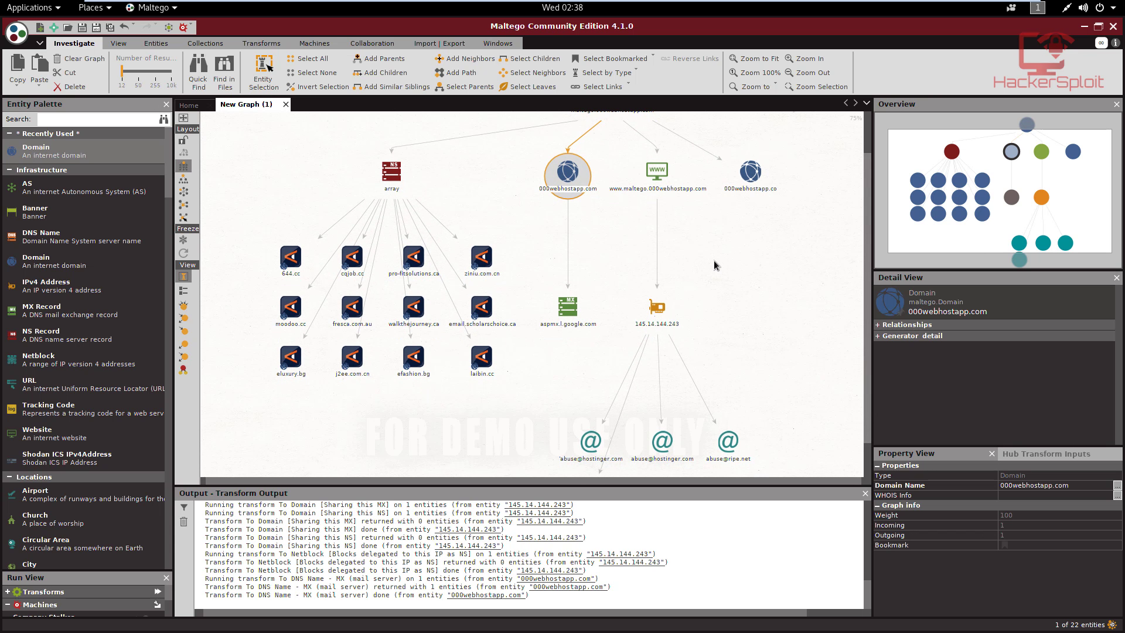
# Run the To Website [Quick lookup] transform on the 000webhostapp.com domain entity
pyautogui.moveTo(713, 261); pyautogui.dragTo(719, 266)
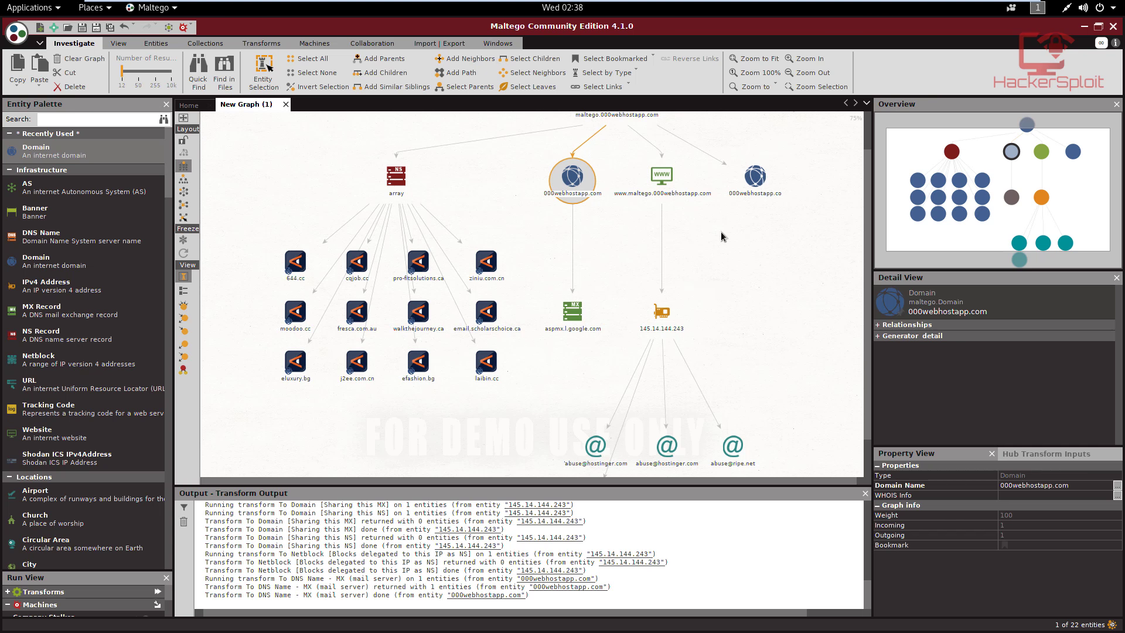
pyautogui.moveTo(721, 233); pyautogui.dragTo(713, 327)
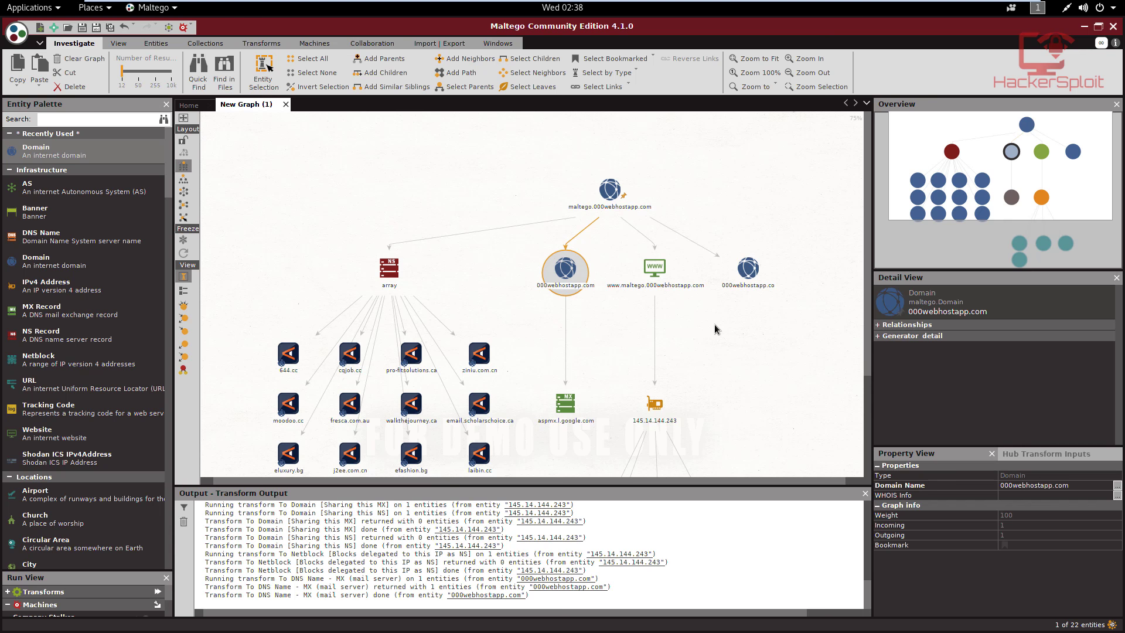
pyautogui.rightClick(715, 324)
pyautogui.click(733, 301)
pyautogui.moveTo(743, 259)
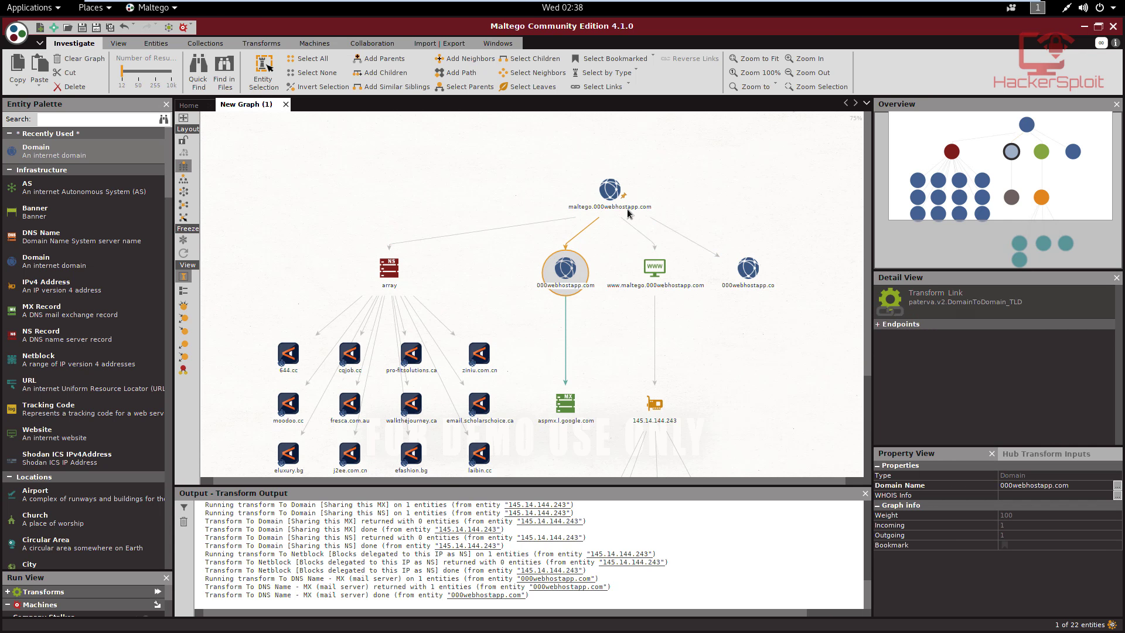
pyautogui.moveTo(613, 213)
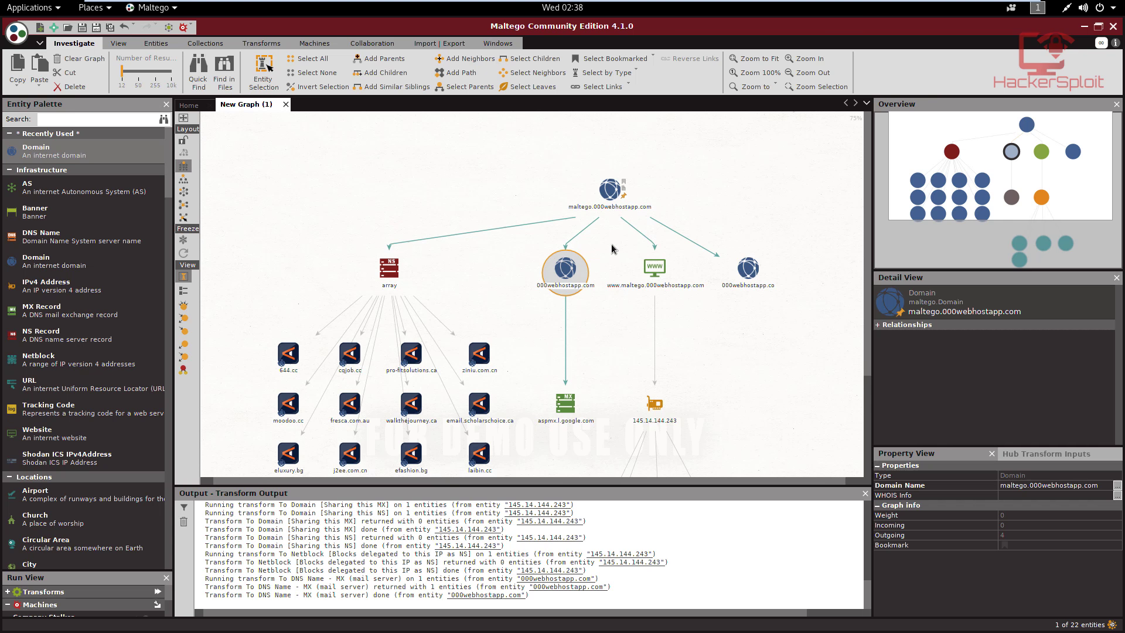
pyautogui.click(571, 289)
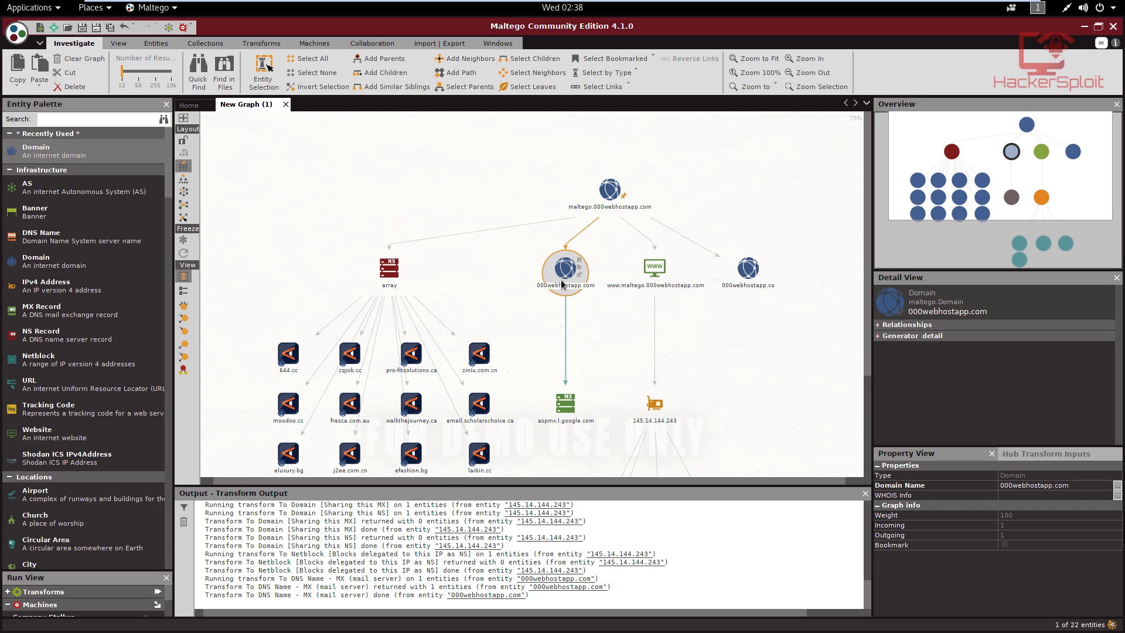
pyautogui.rightClick(564, 282)
pyautogui.scroll(-15, 647, 348)
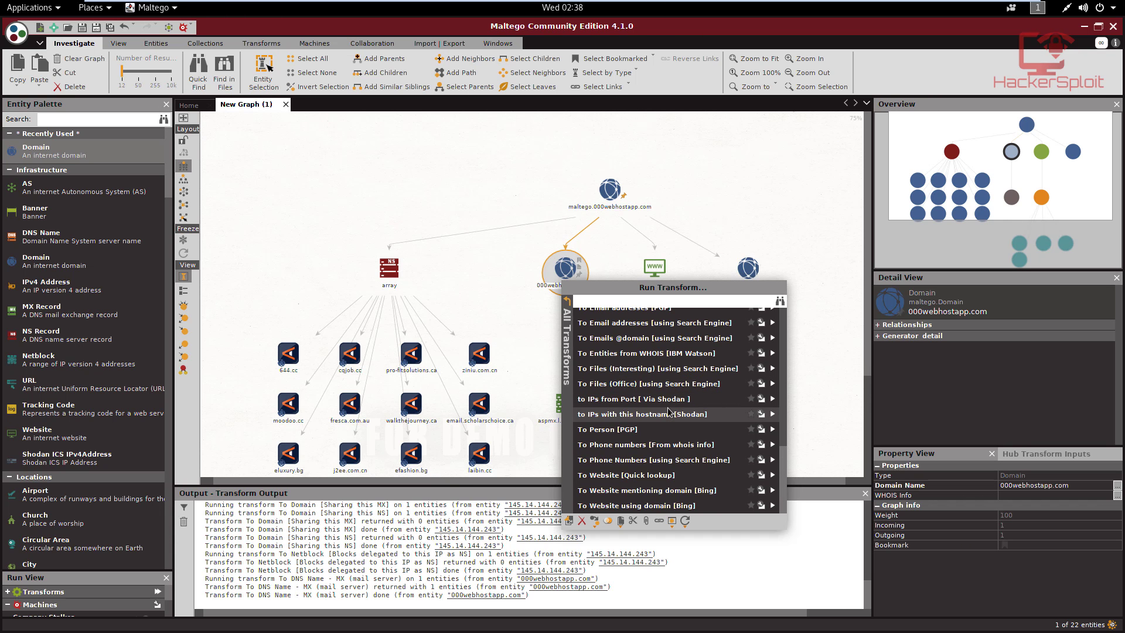
pyautogui.click(708, 475)
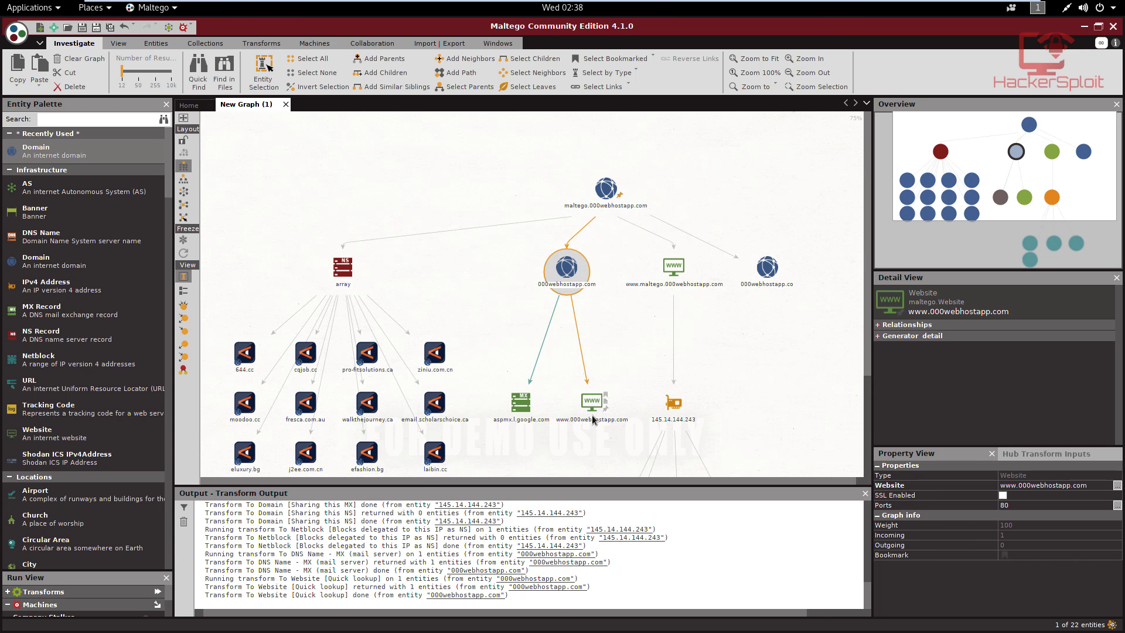
pyautogui.rightClick(592, 410)
pyautogui.scroll(-3, 729, 516)
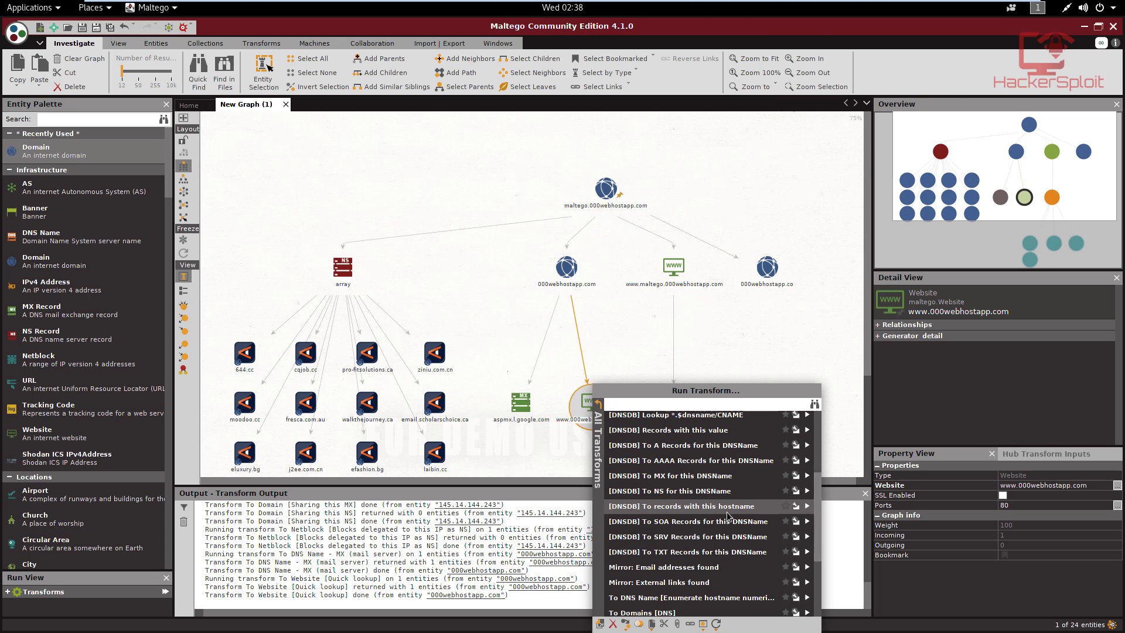
pyautogui.scroll(-1, 726, 512)
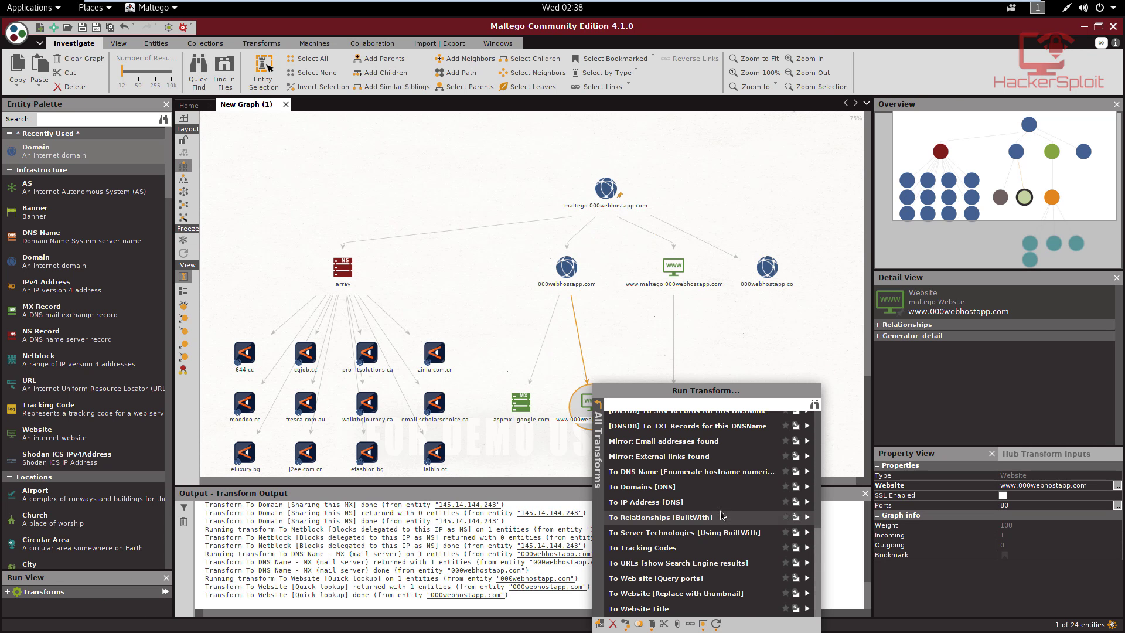
pyautogui.click(717, 500)
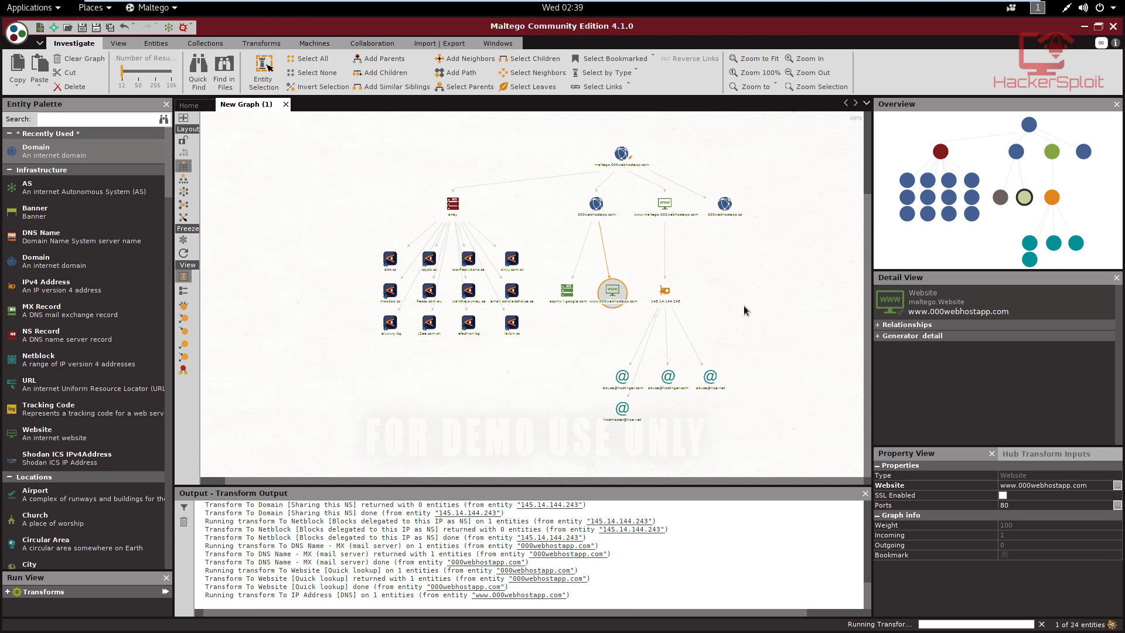
pyautogui.scroll(2, 649, 361)
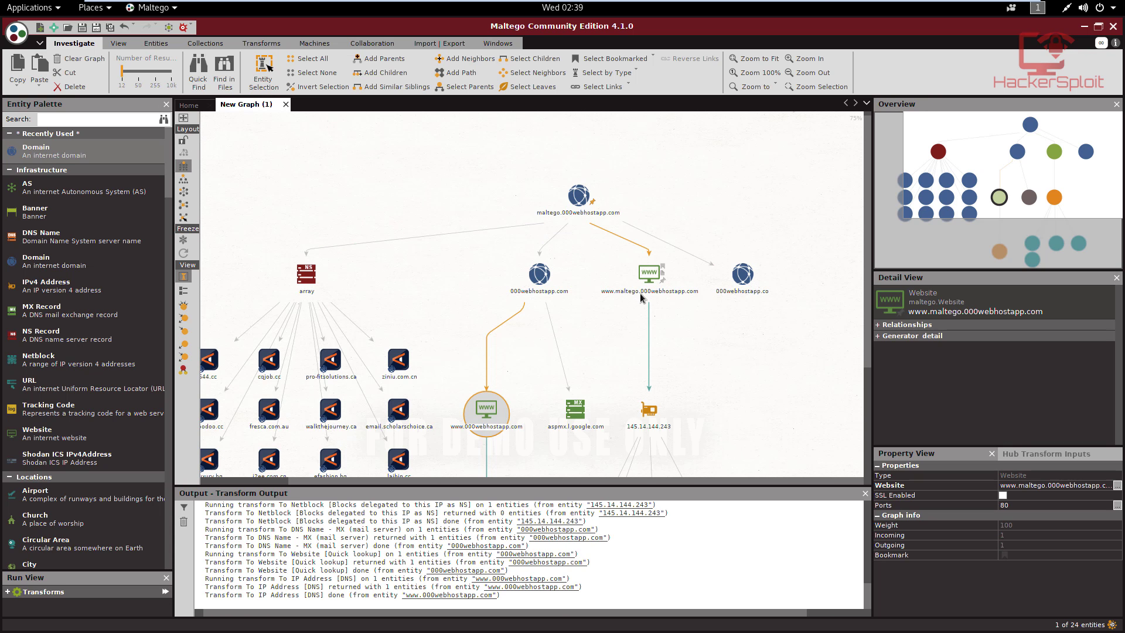
# Run the [DNSDB] Domains using this NS transform on the array NS record
pyautogui.moveTo(691, 296); pyautogui.dragTo(691, 357)
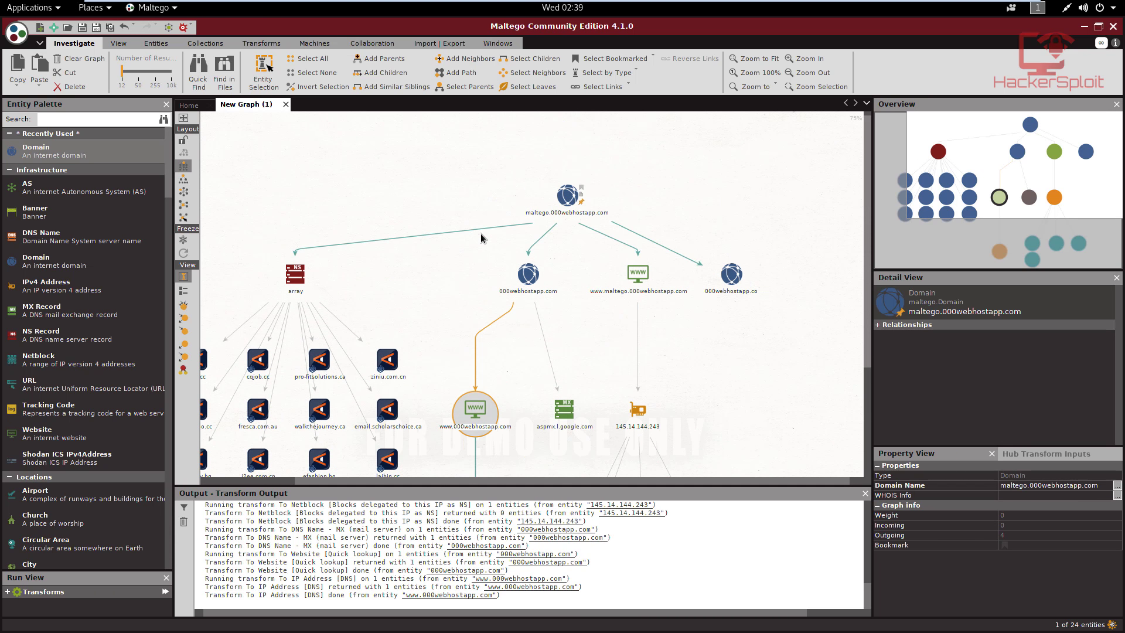
pyautogui.moveTo(498, 231); pyautogui.dragTo(592, 187)
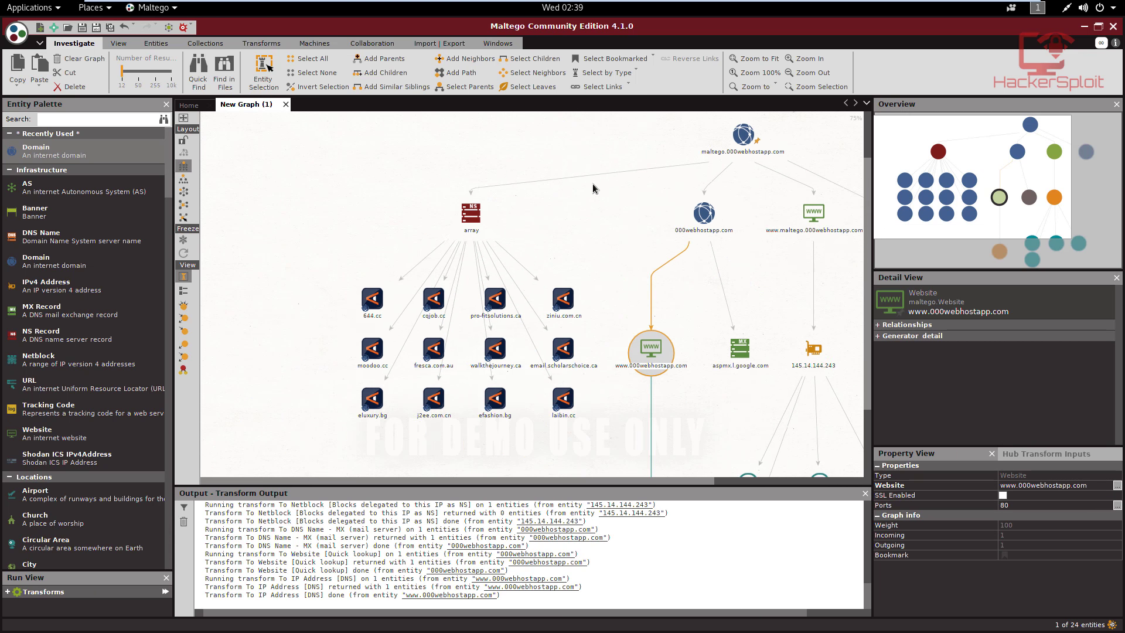
pyautogui.click(480, 215)
pyautogui.rightClick(482, 216)
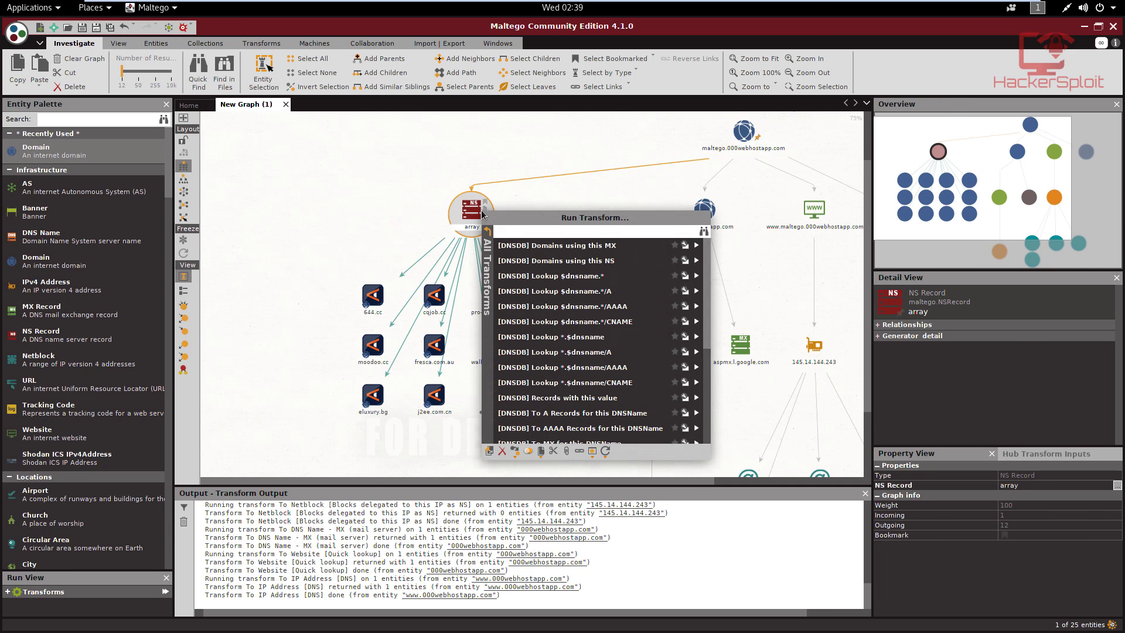
pyautogui.click(636, 262)
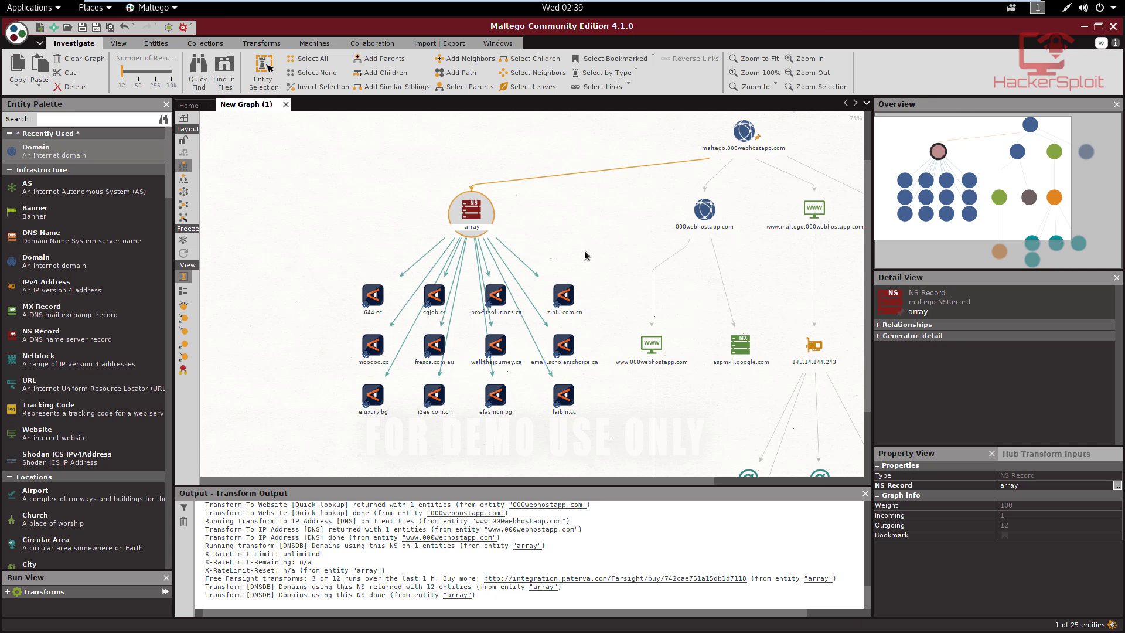
# Run the [DNSDB] To NS for this DNSName transform on the array NS record
pyautogui.rightClick(455, 210)
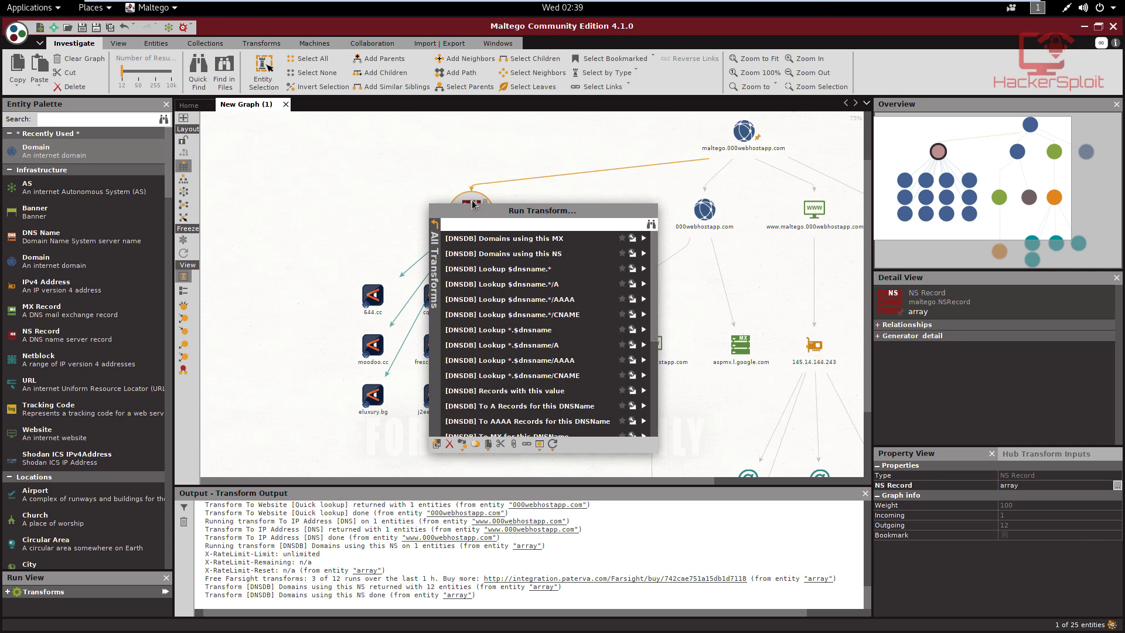
pyautogui.rightClick(474, 204)
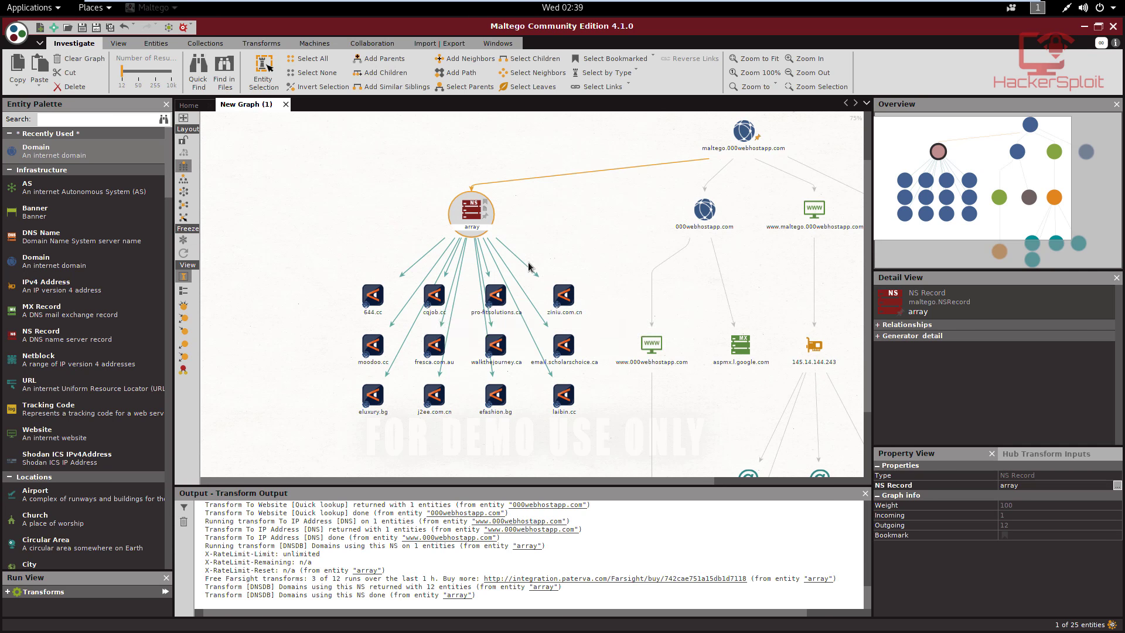
pyautogui.rightClick(473, 204)
pyautogui.scroll(-3, 499, 287)
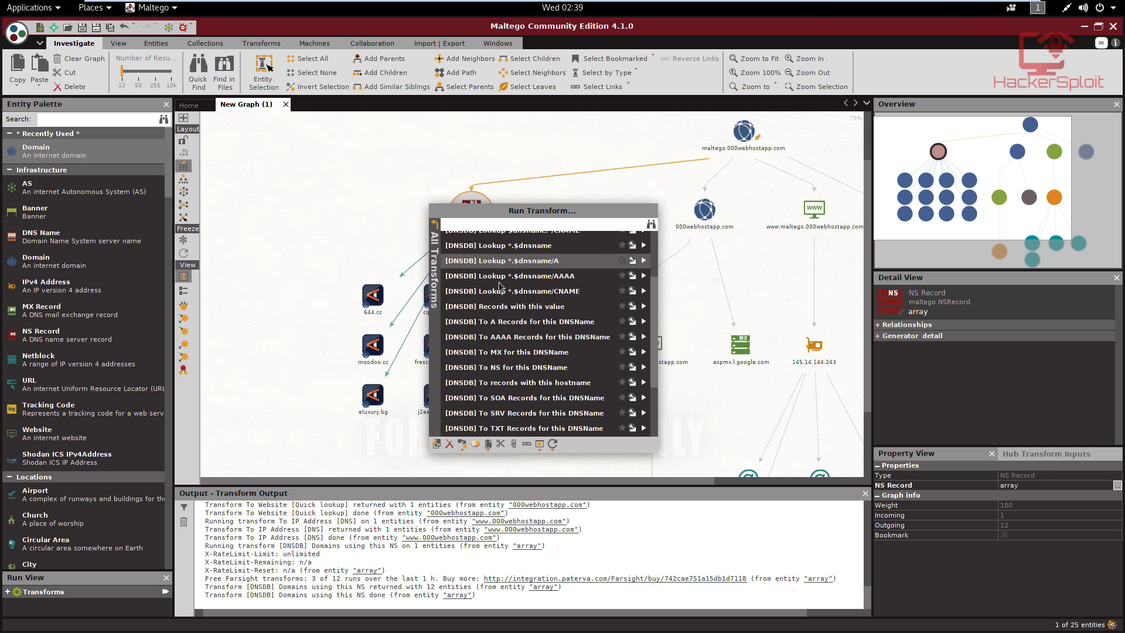
pyautogui.scroll(-2, 499, 287)
pyautogui.scroll(-2, 499, 286)
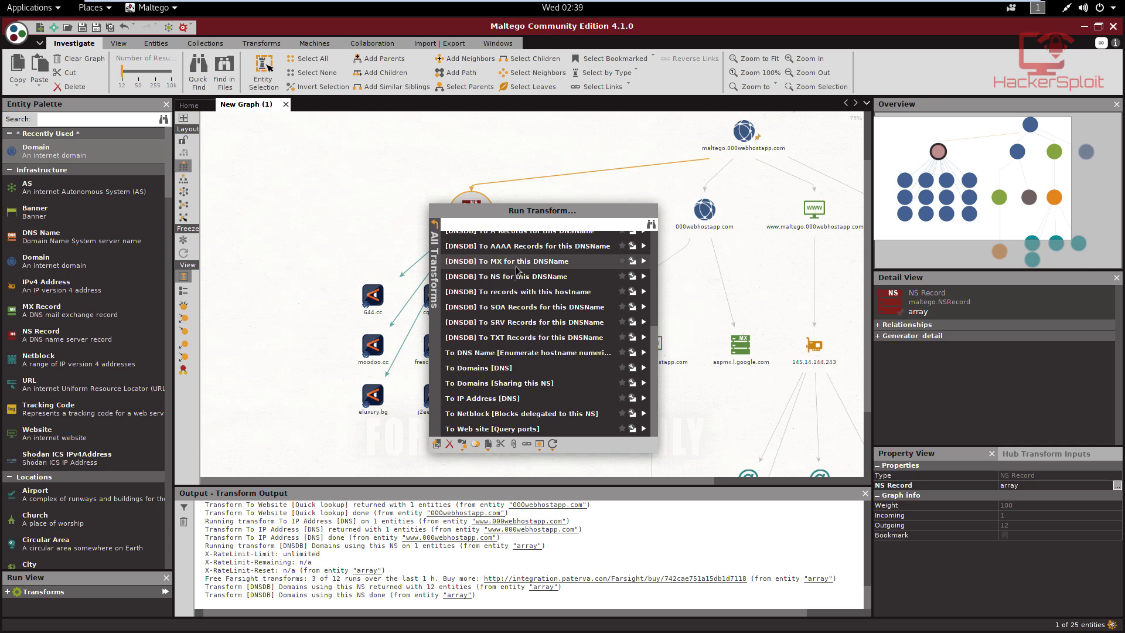
pyautogui.click(519, 276)
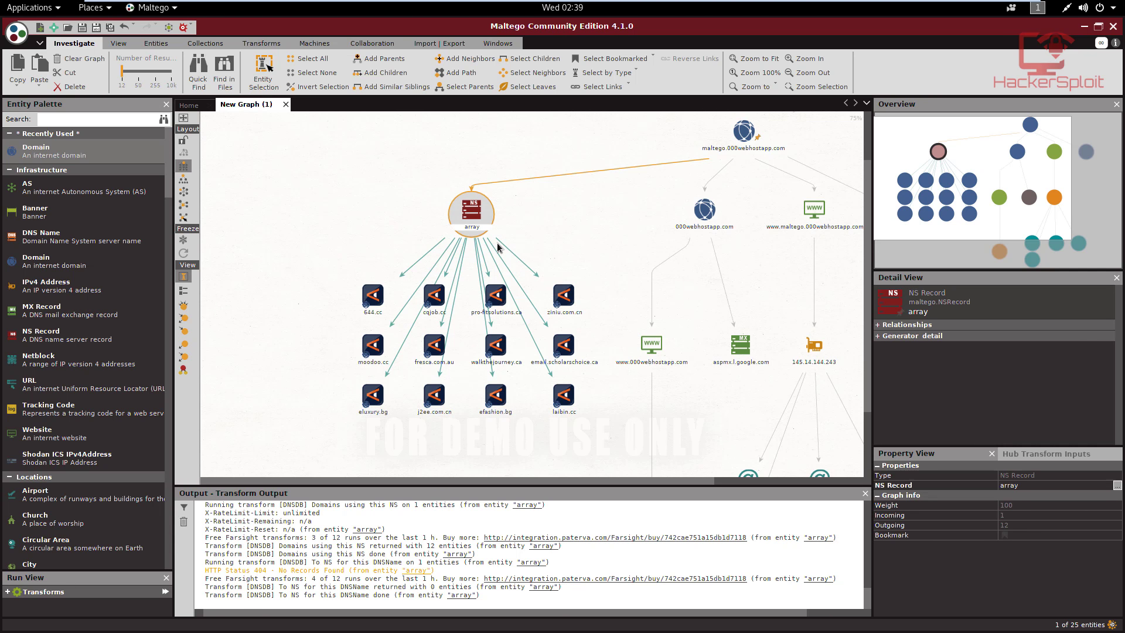
# Rerun the [DNSDB] Domains using this NS transform on the array NS record
pyautogui.rightClick(484, 228)
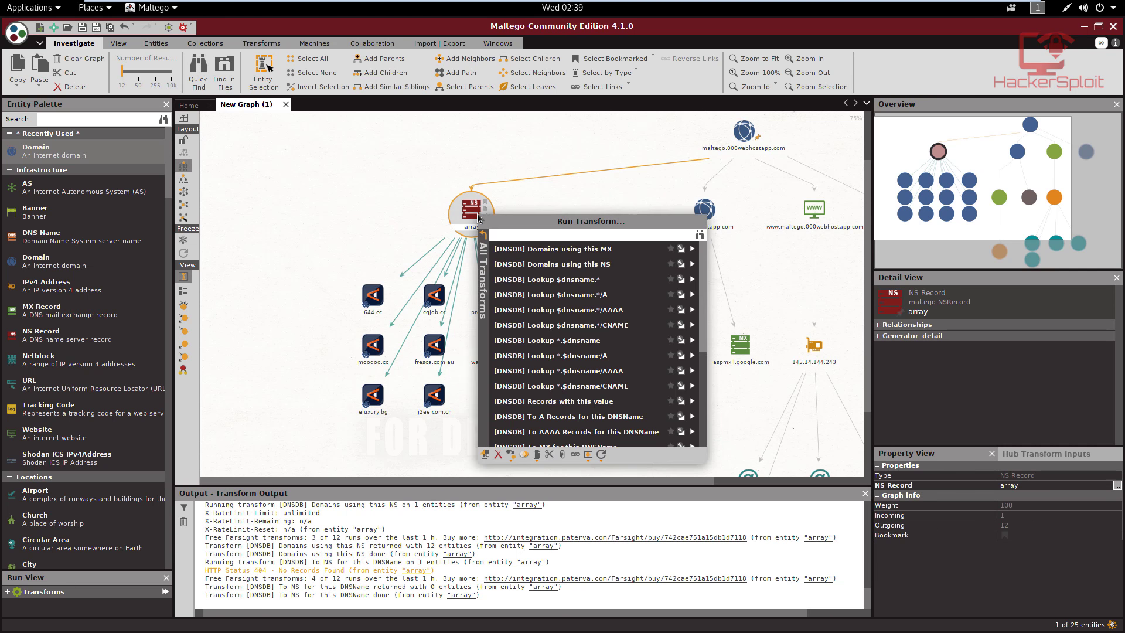
pyautogui.scroll(-1, 541, 295)
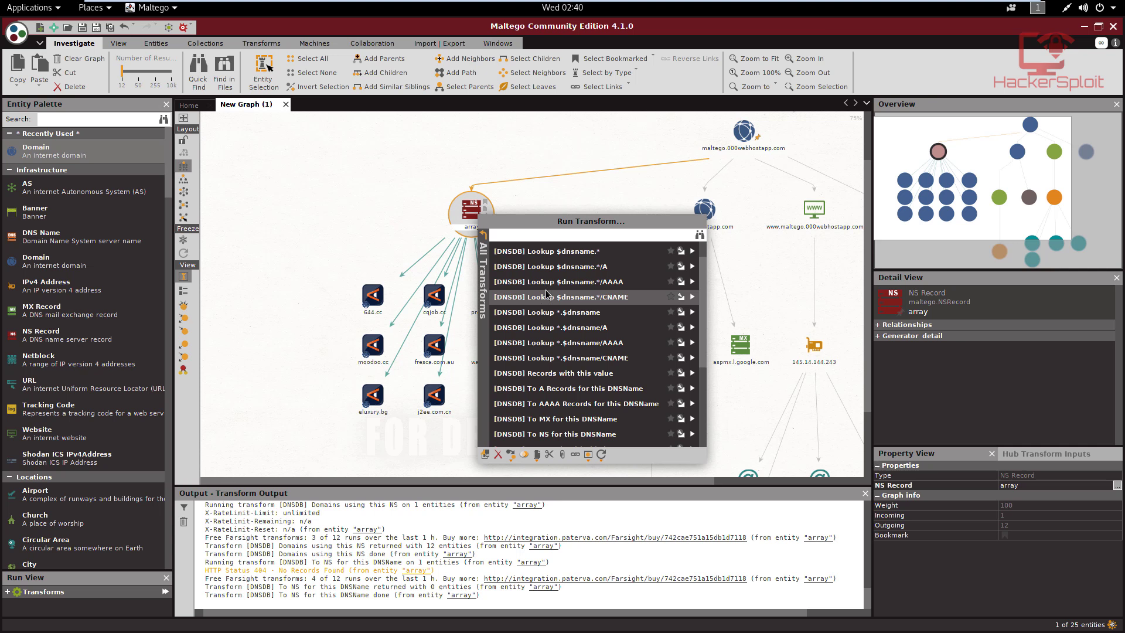
pyautogui.scroll(-1, 546, 294)
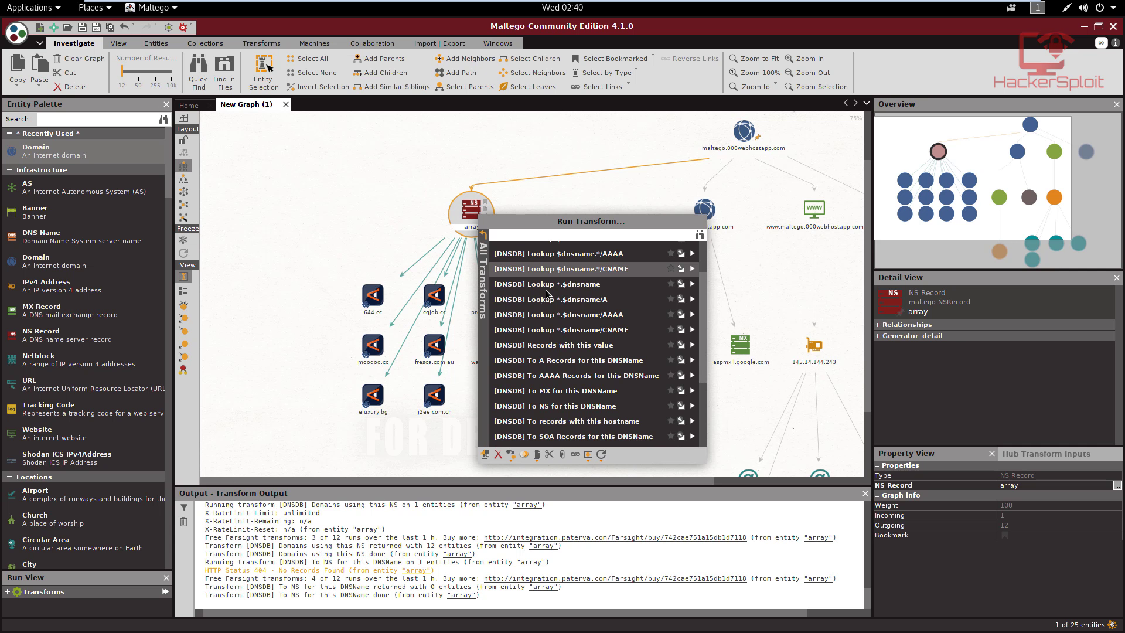
pyautogui.scroll(2, 559, 296)
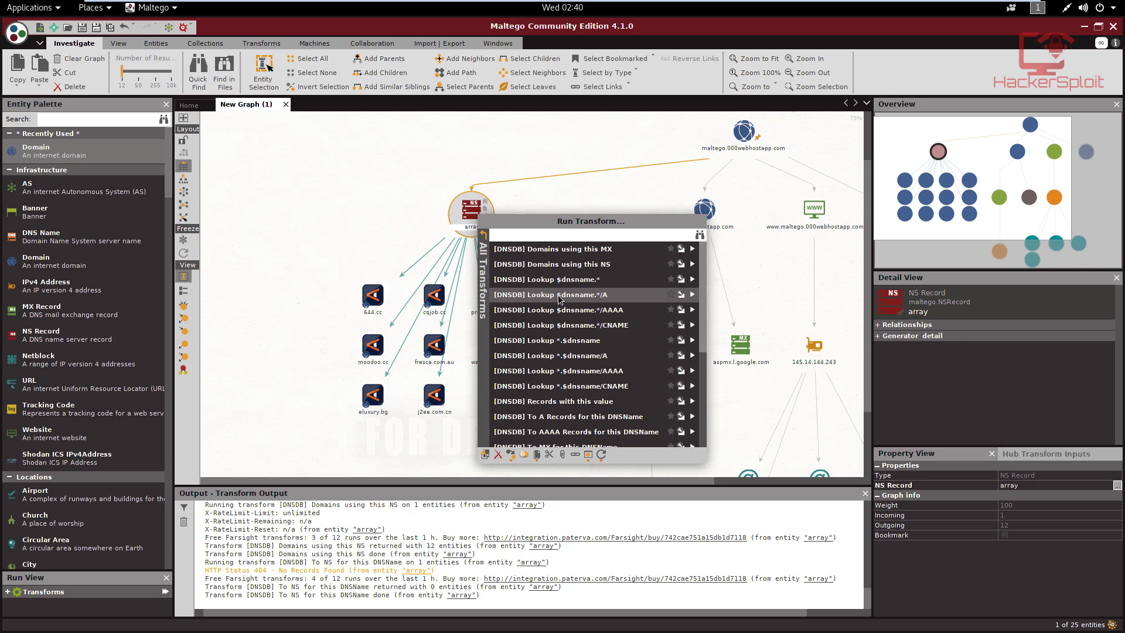
pyautogui.click(562, 265)
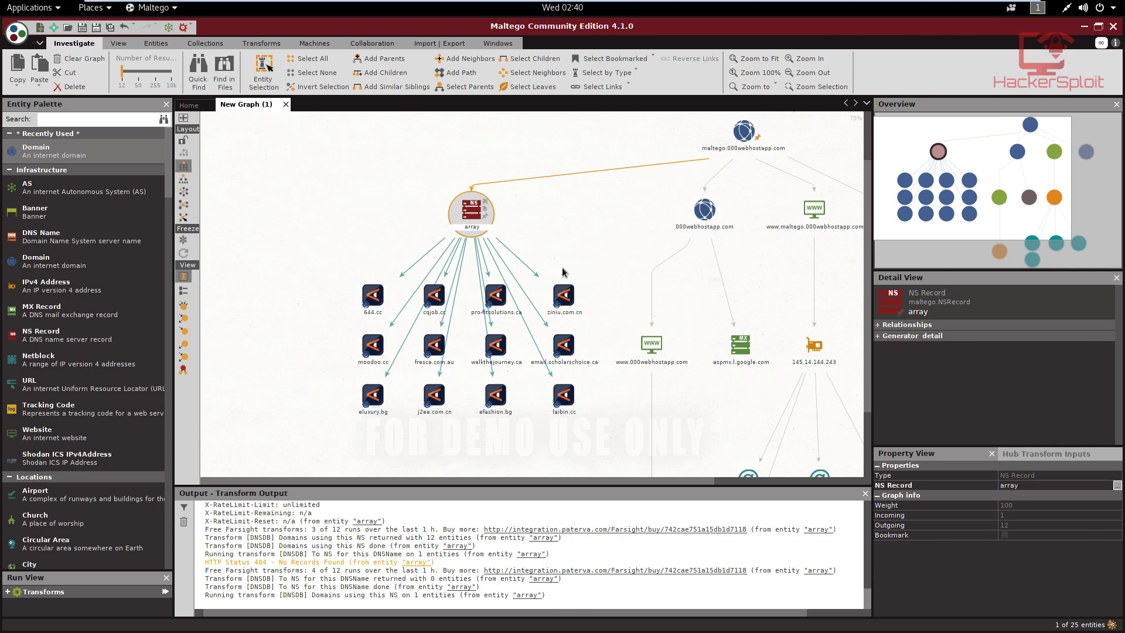
# Run the [DNSDB] Domains using this MX transform on the array NS record
pyautogui.rightClick(471, 212)
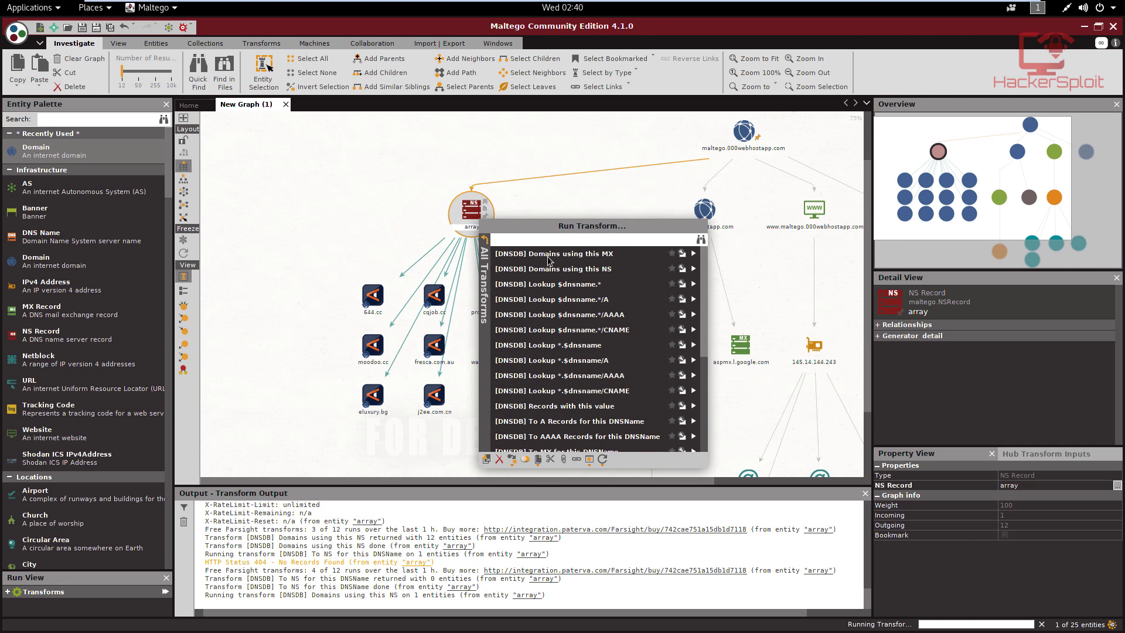
pyautogui.click(548, 260)
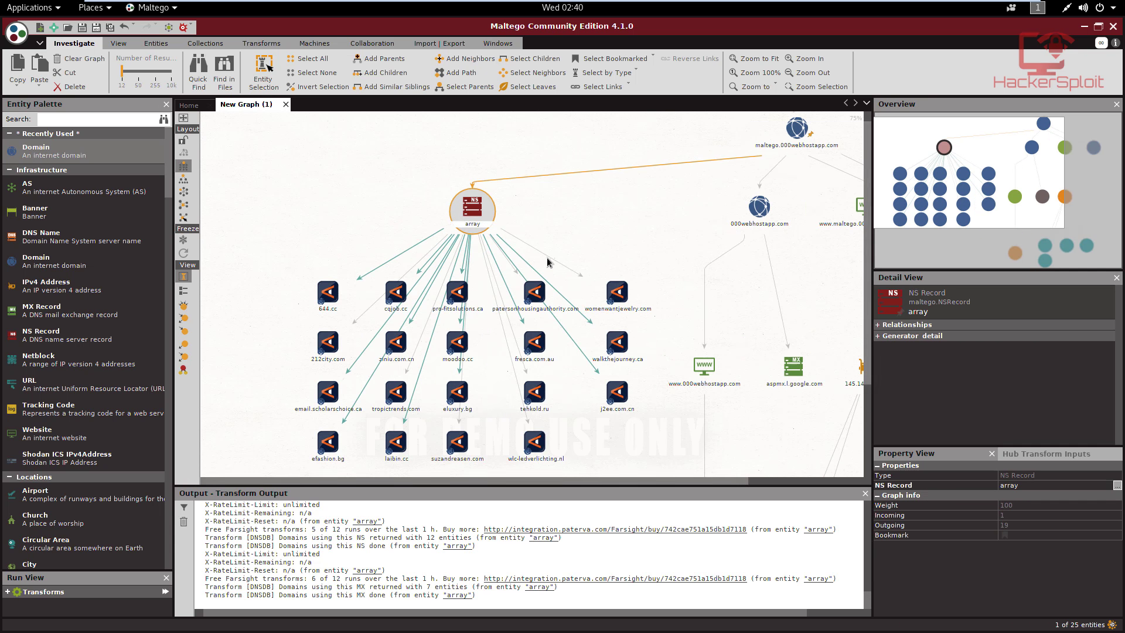
pyautogui.click(549, 261)
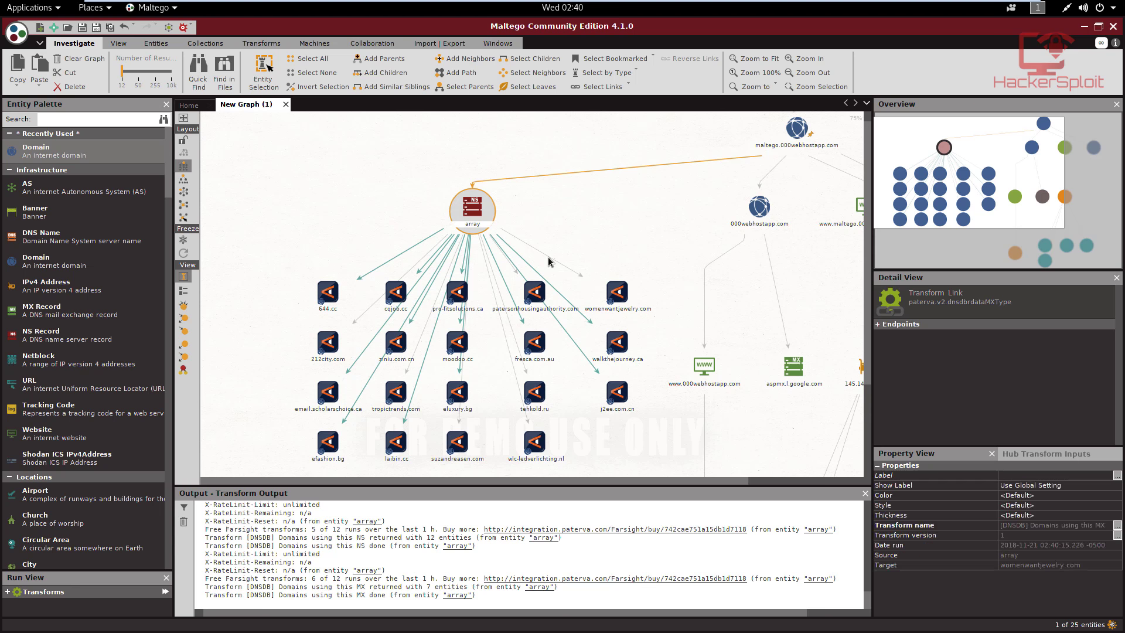
# Run the To DNS Name (interesting) [Robtex] transform on the maltego.000webhostapp.com domain entity and look over the whole graph
pyautogui.moveTo(624, 235); pyautogui.dragTo(441, 254)
pyautogui.click(586, 167)
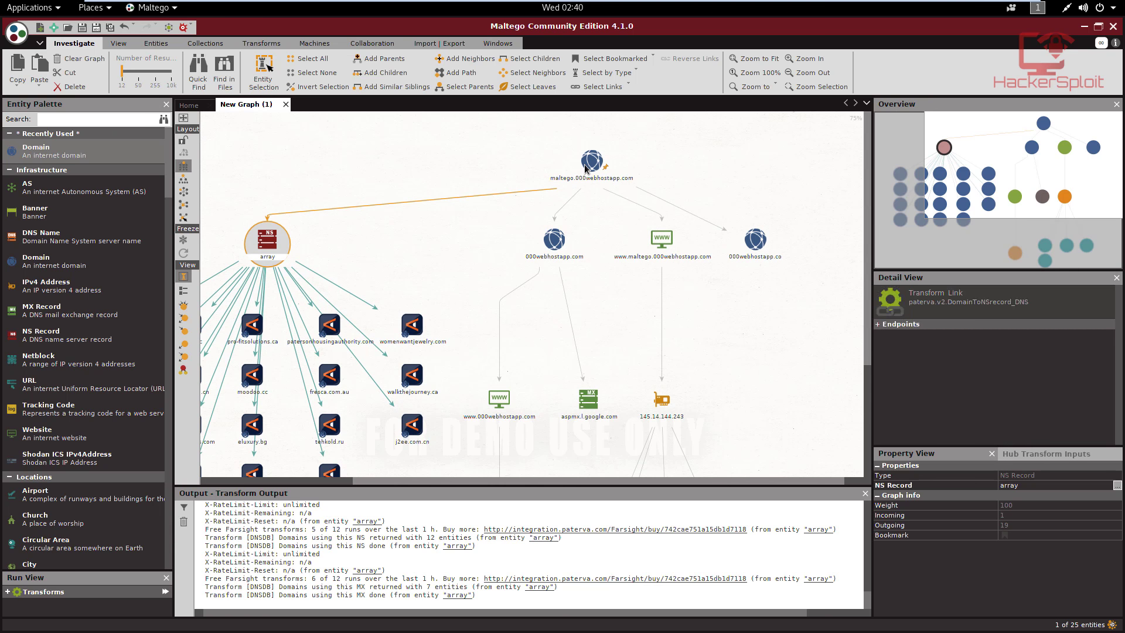
pyautogui.moveTo(585, 169)
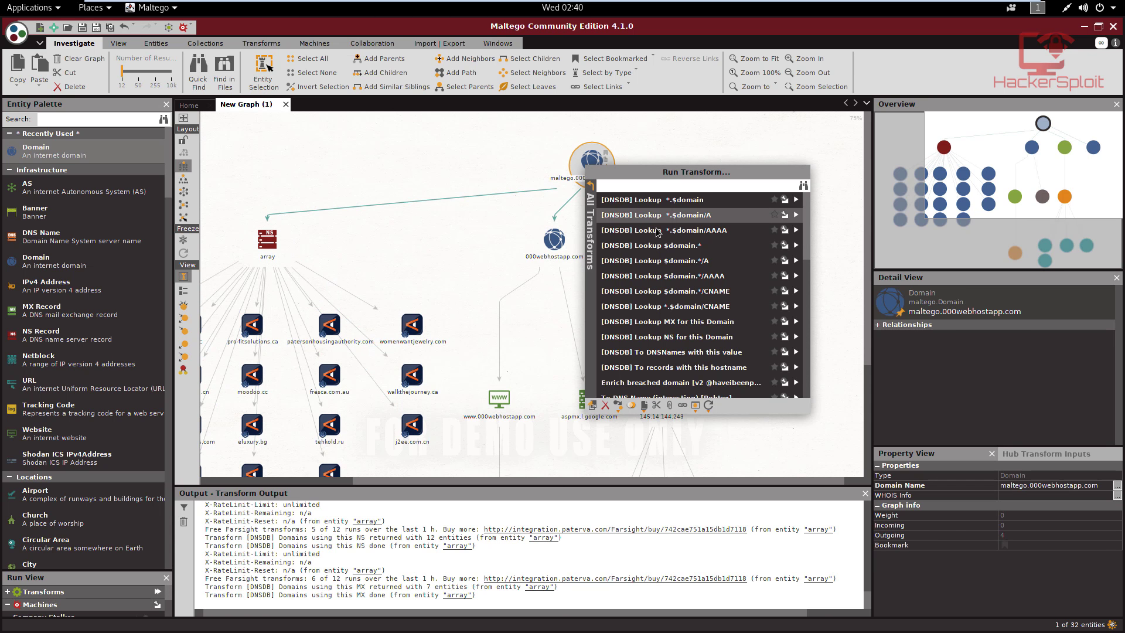
pyautogui.scroll(-2, 685, 264)
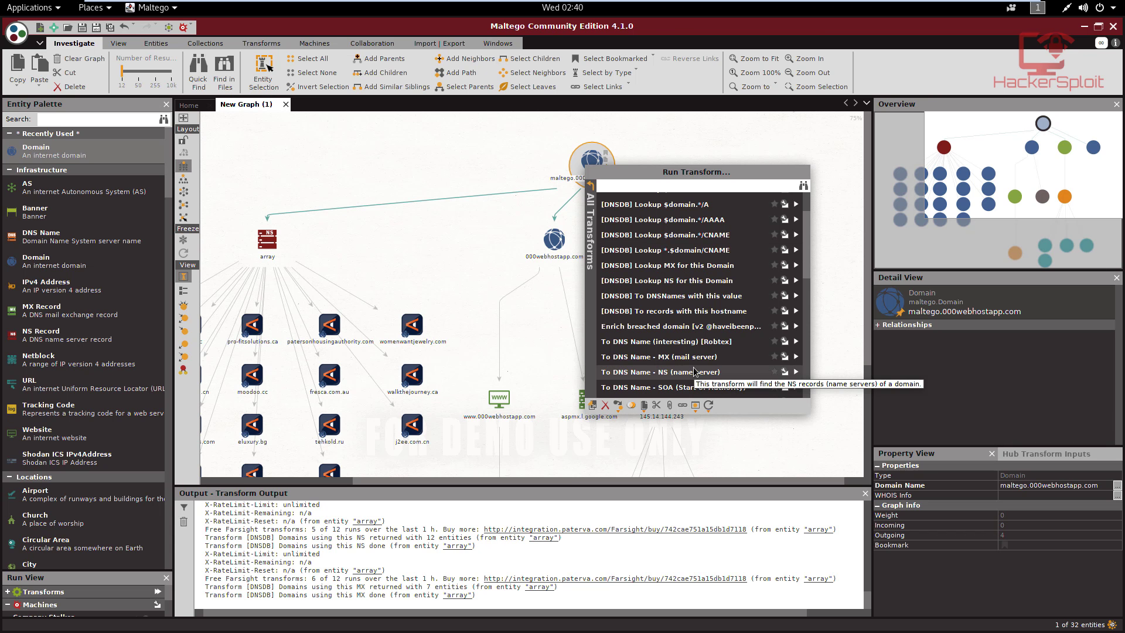
pyautogui.click(748, 347)
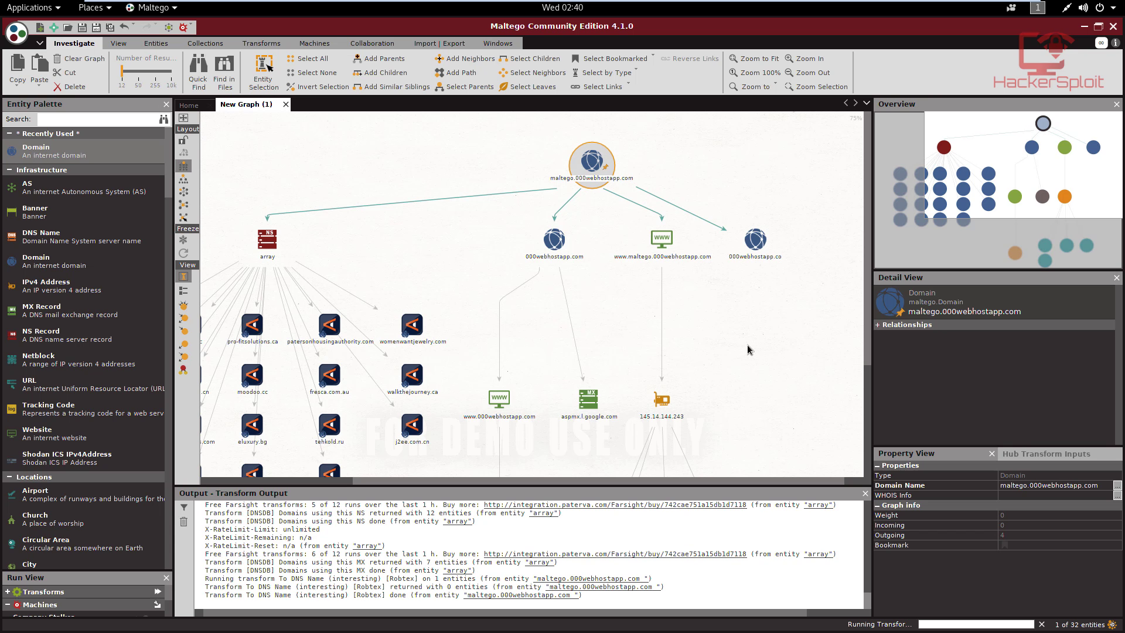
pyautogui.scroll(-4, 711, 473)
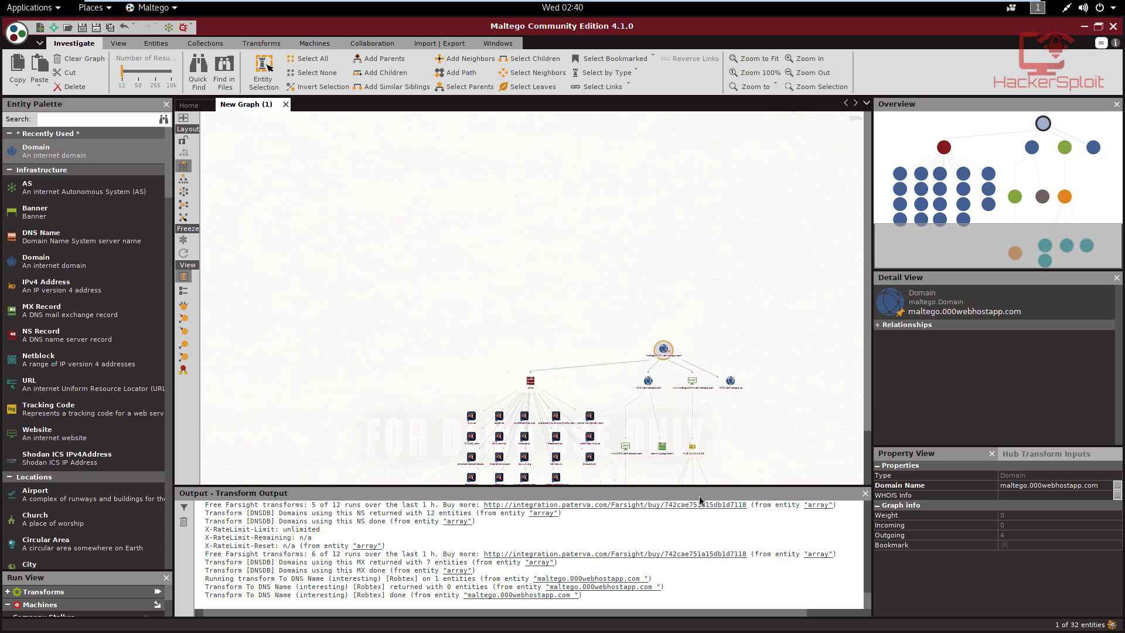
pyautogui.moveTo(714, 409); pyautogui.dragTo(691, 243)
pyautogui.scroll(1, 699, 259)
pyautogui.scroll(-2, 730, 269)
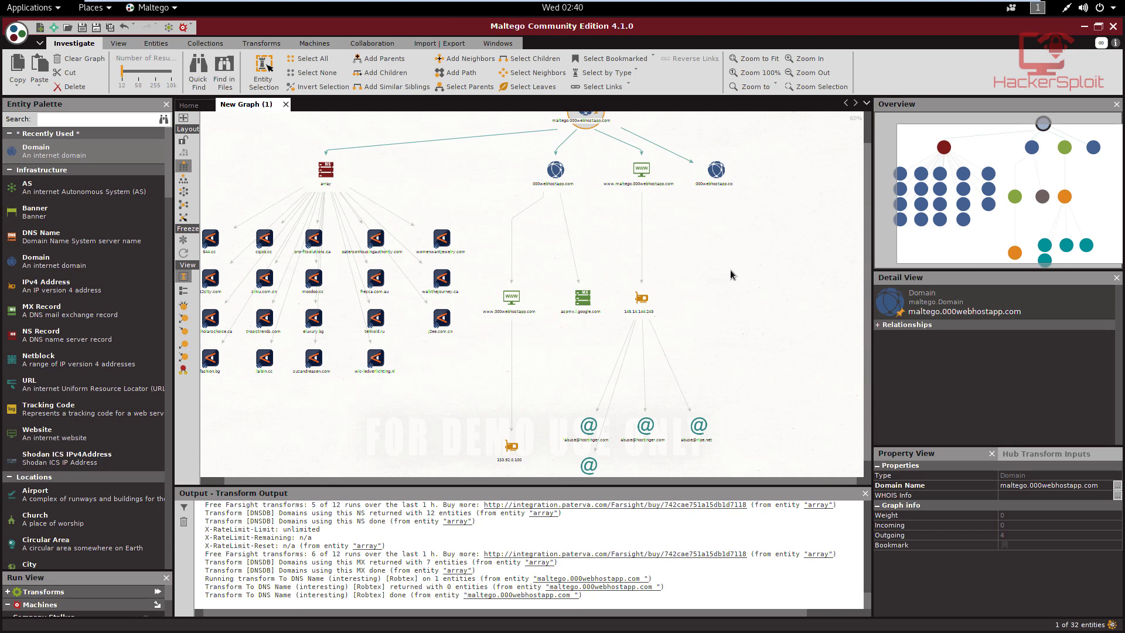
pyautogui.scroll(1, 680, 270)
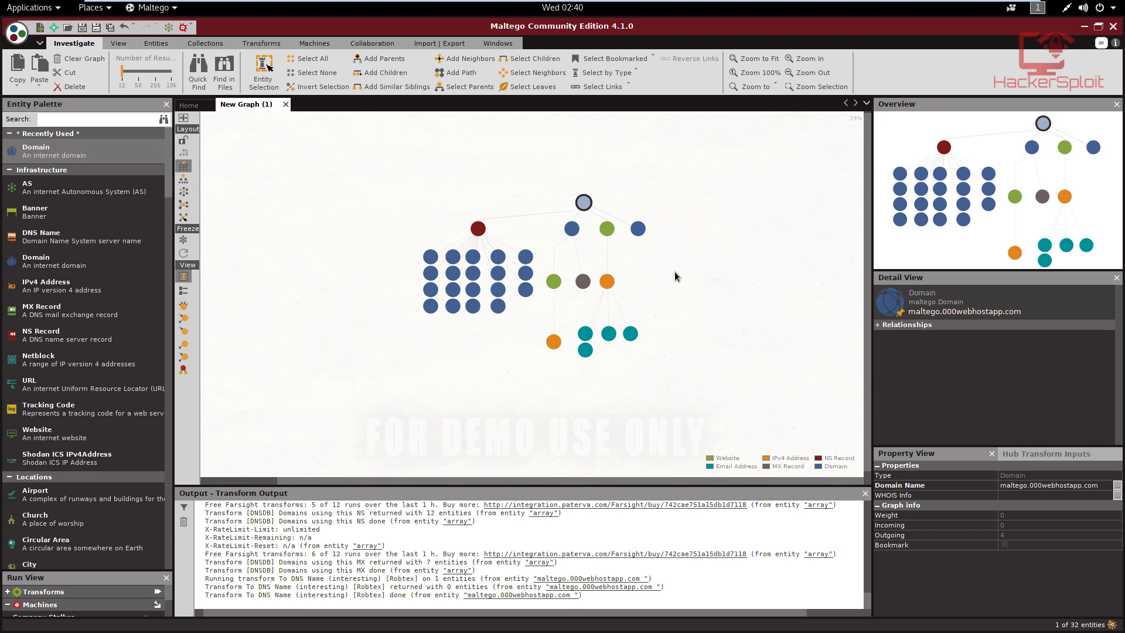
# Delete the aspmx.l.google.com MX record from the graph
pyautogui.scroll(2, 673, 271)
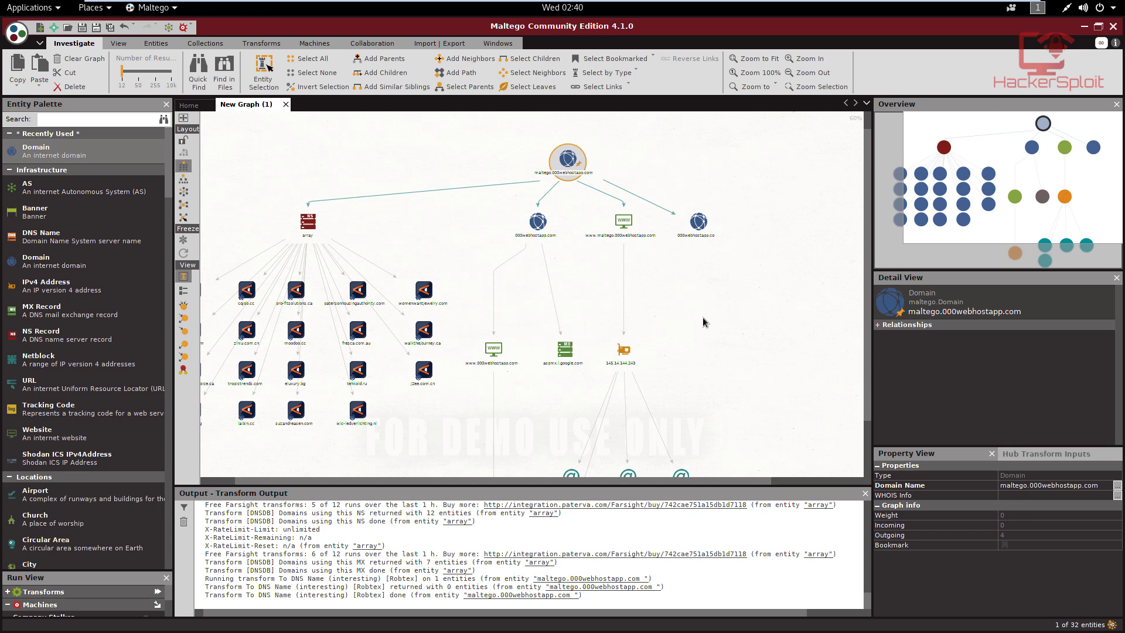
pyautogui.click(570, 353)
pyautogui.rightClick(573, 361)
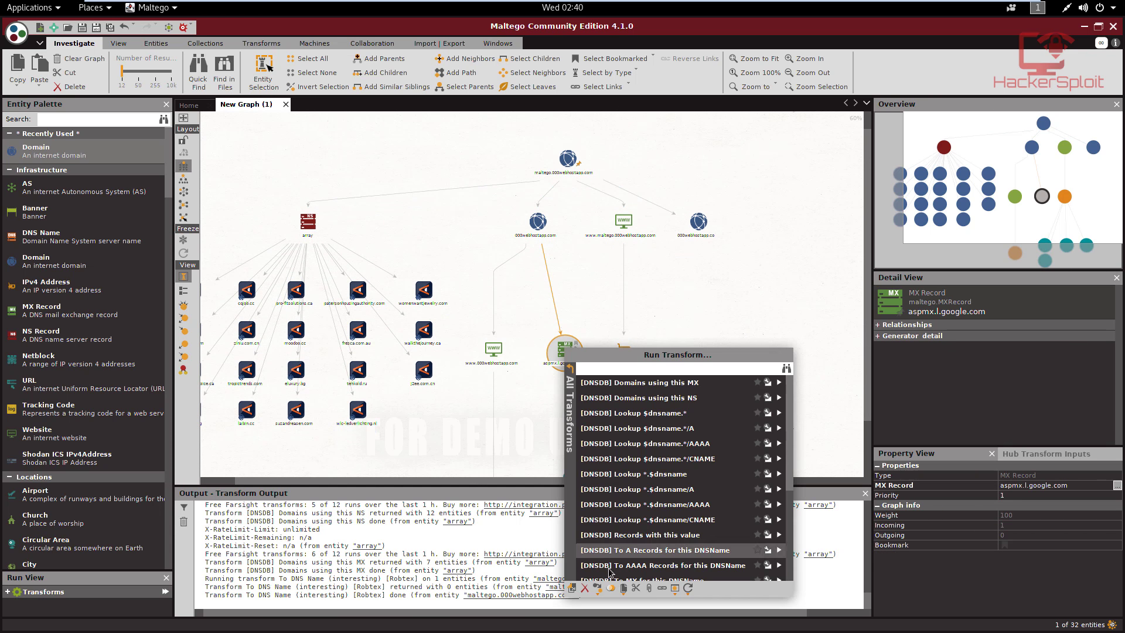
pyautogui.click(584, 587)
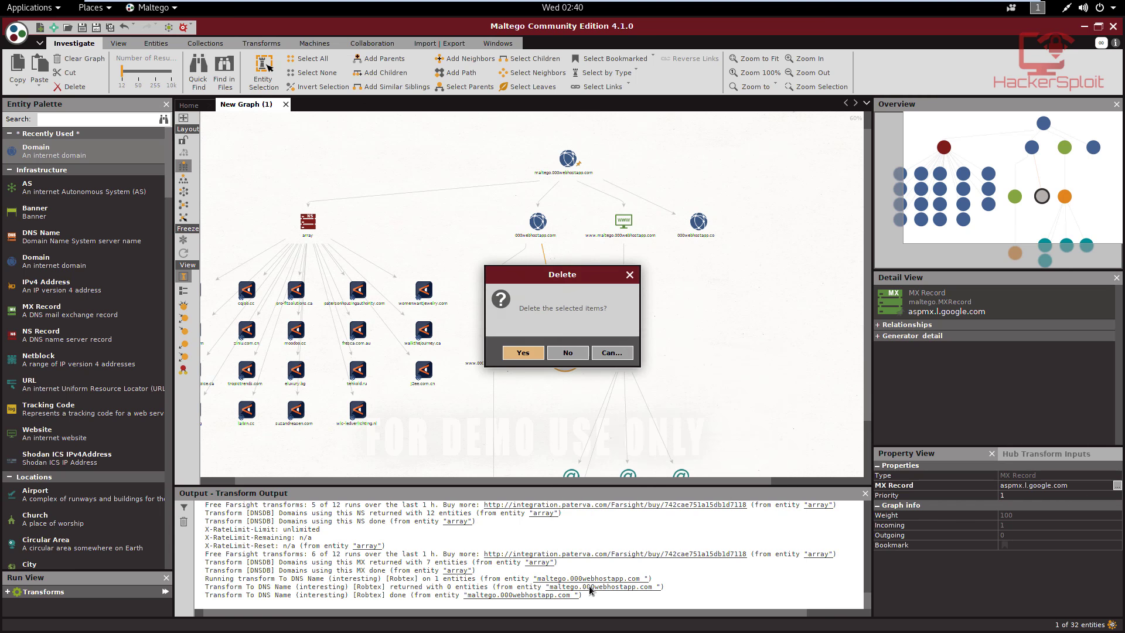
pyautogui.click(532, 354)
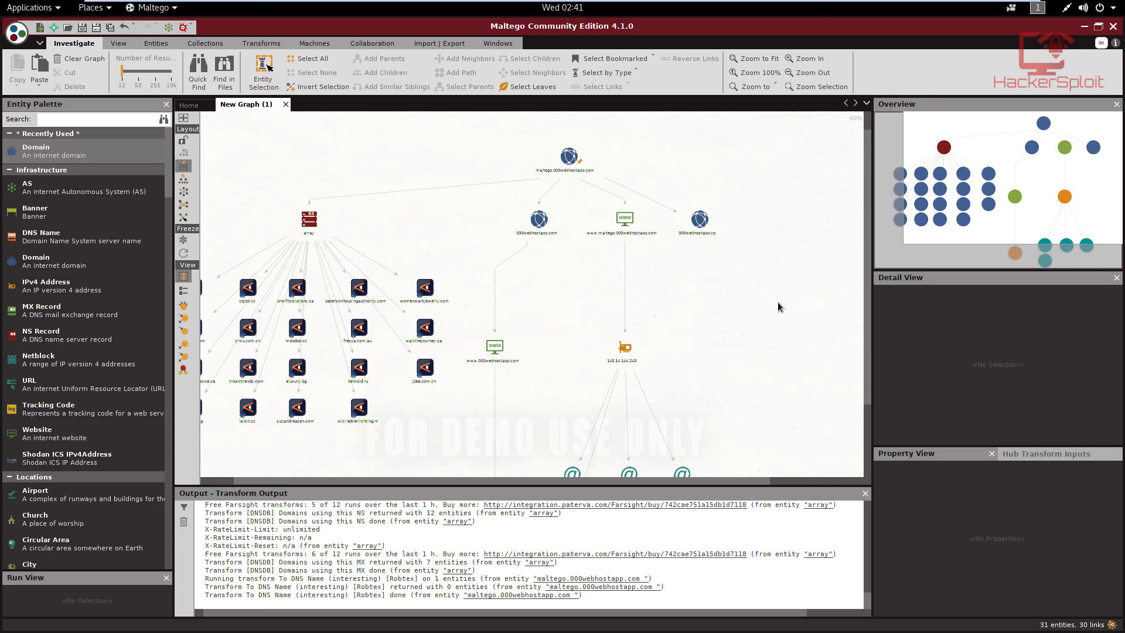
# Review the email address entities under 145.14.144.243 and run the To Netblock [Using routing info] transform on that IP address
pyautogui.moveTo(759, 318); pyautogui.dragTo(751, 226)
pyautogui.click(564, 385)
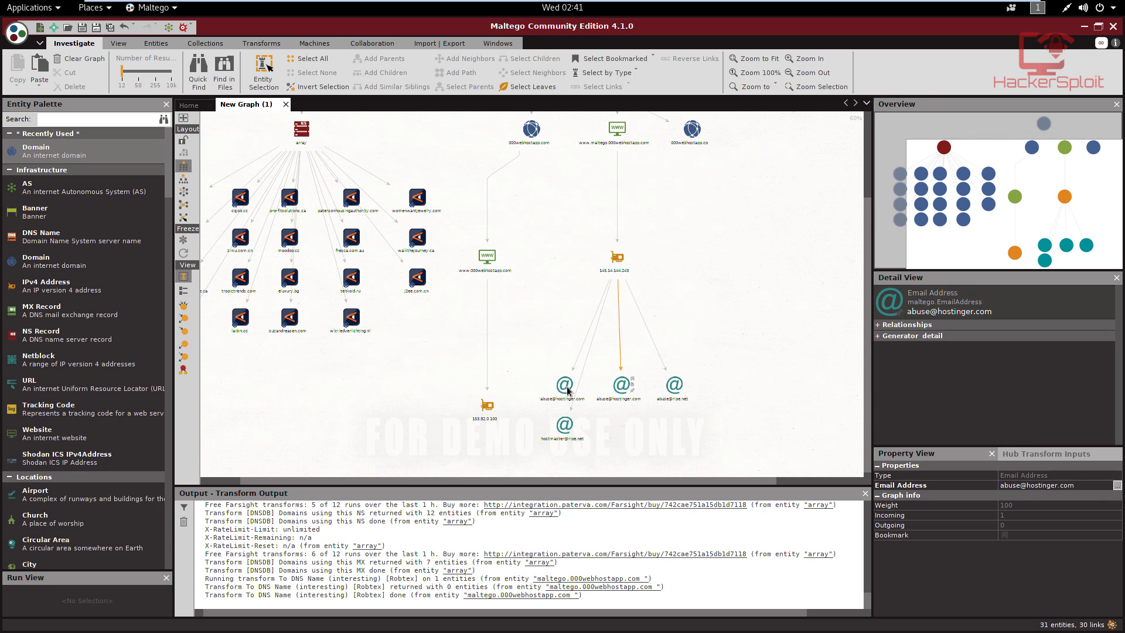
pyautogui.rightClick(621, 389)
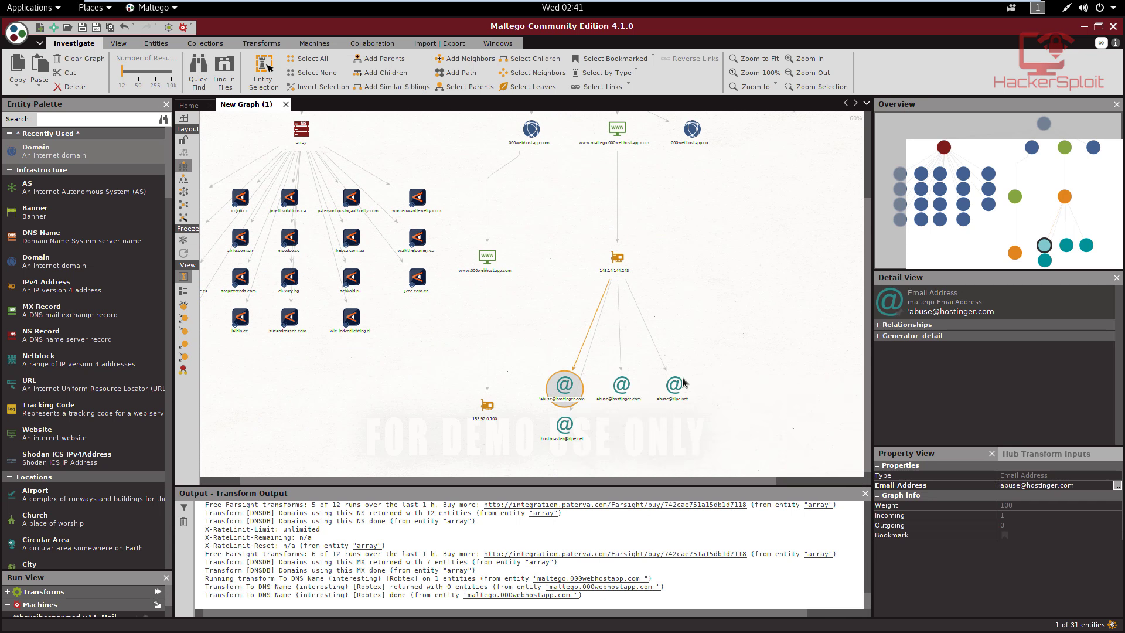
pyautogui.click(621, 388)
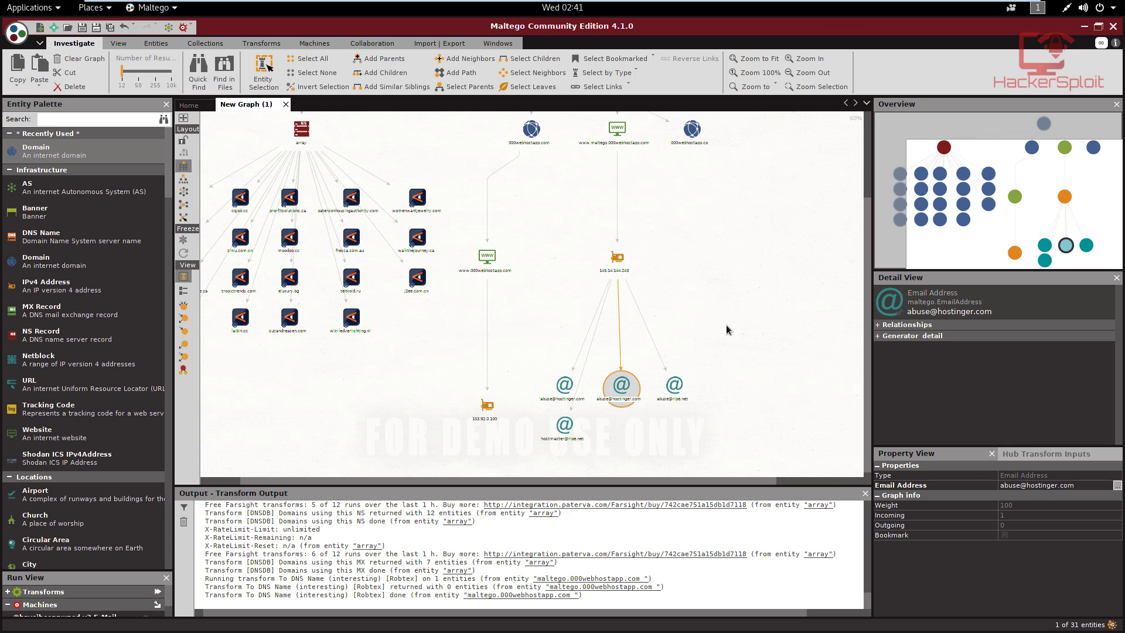
pyautogui.scroll(3, 707, 215)
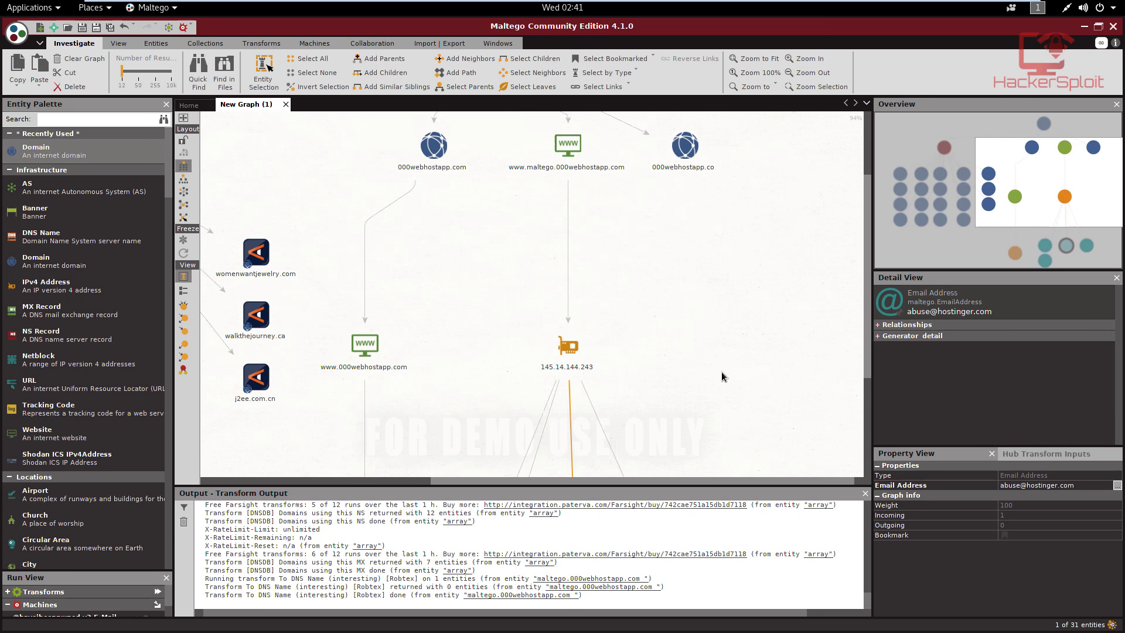
pyautogui.click(563, 380)
pyautogui.rightClick(559, 380)
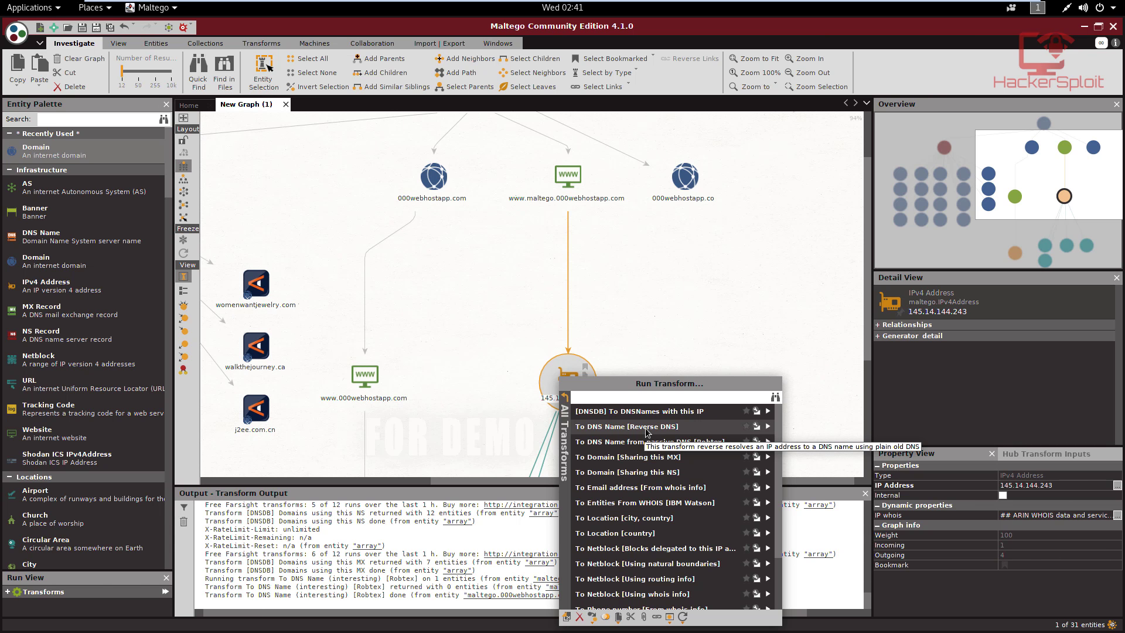
pyautogui.scroll(-2, 648, 434)
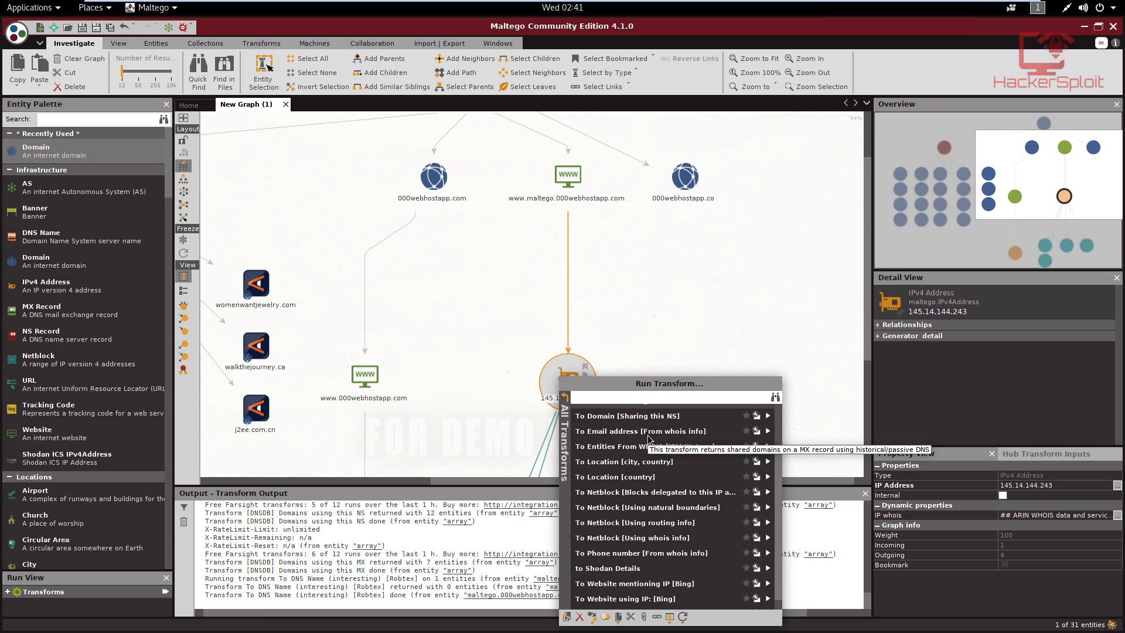
pyautogui.scroll(-1, 648, 439)
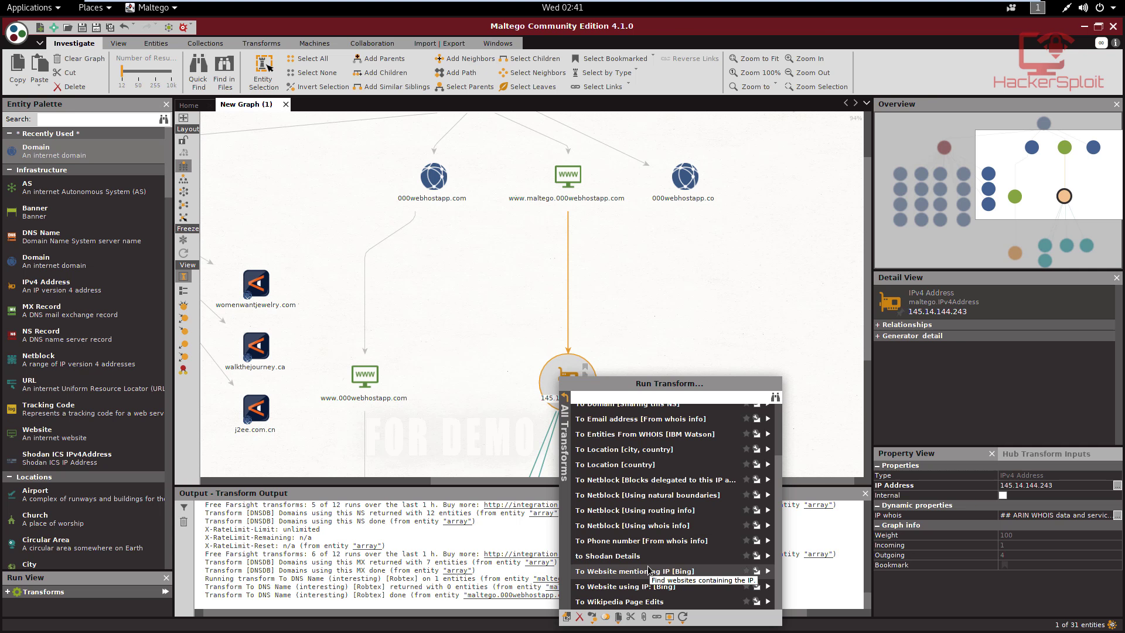
pyautogui.click(657, 514)
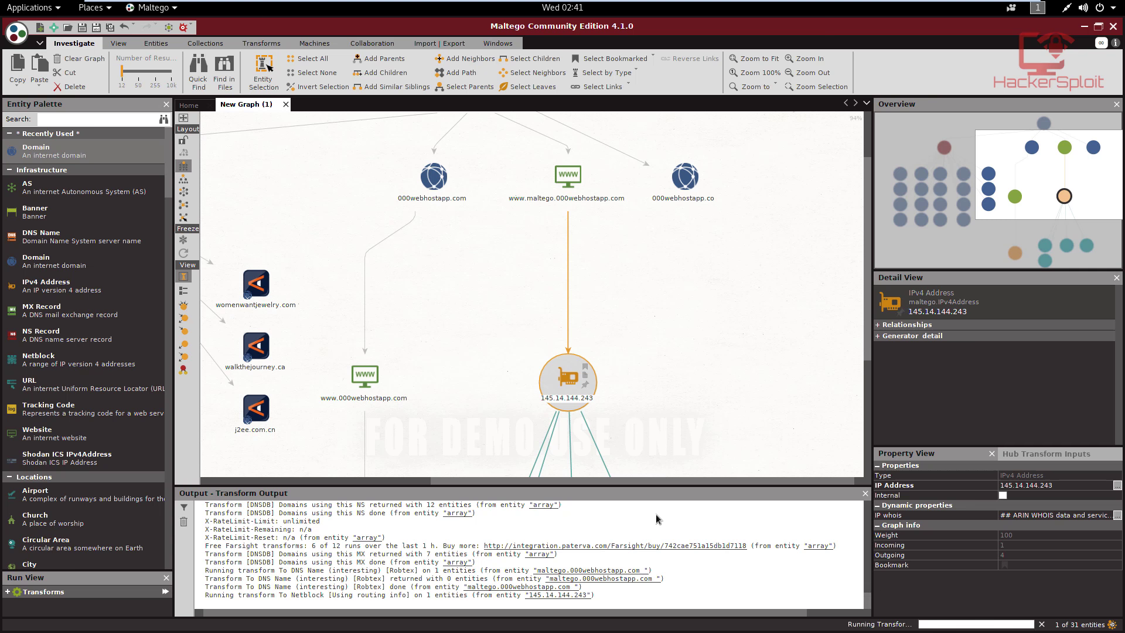
# Run the To IP addresses [Found in Netblock] transform on the 145.14.144.0-145.14.145.255 netblock
pyautogui.scroll(-5, 656, 424)
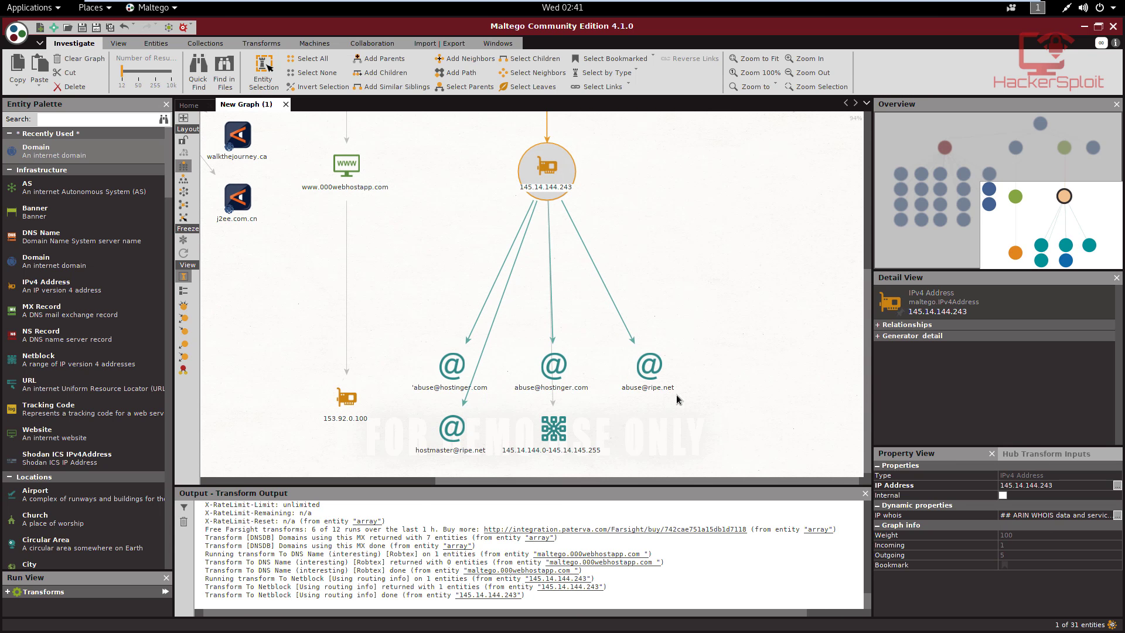
pyautogui.scroll(-1, 719, 387)
pyautogui.click(571, 408)
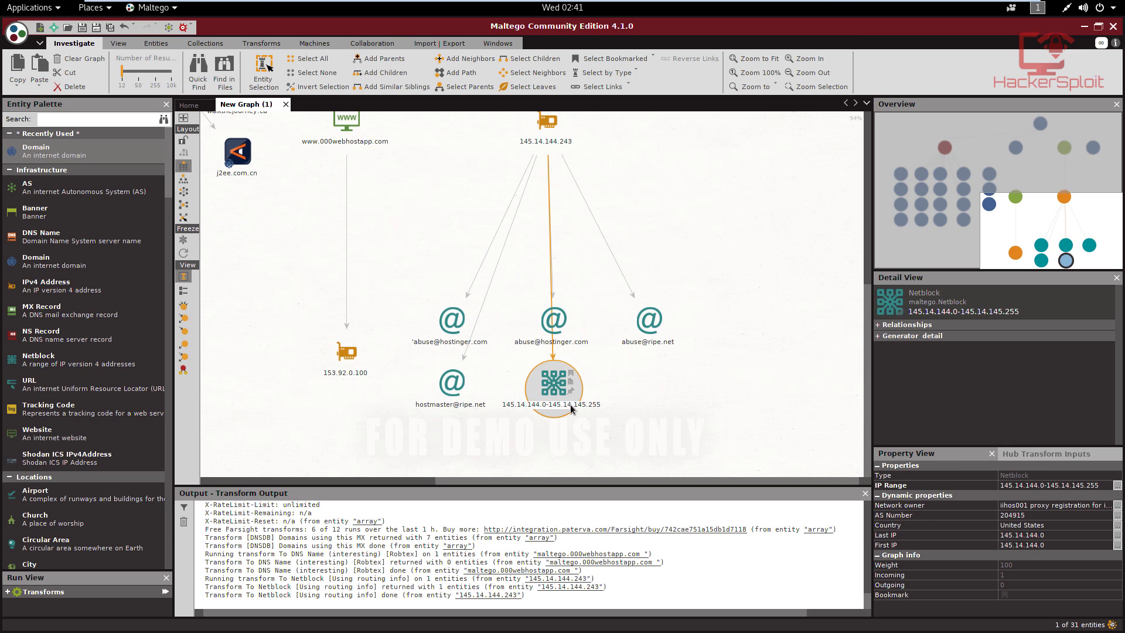
pyautogui.rightClick(560, 396)
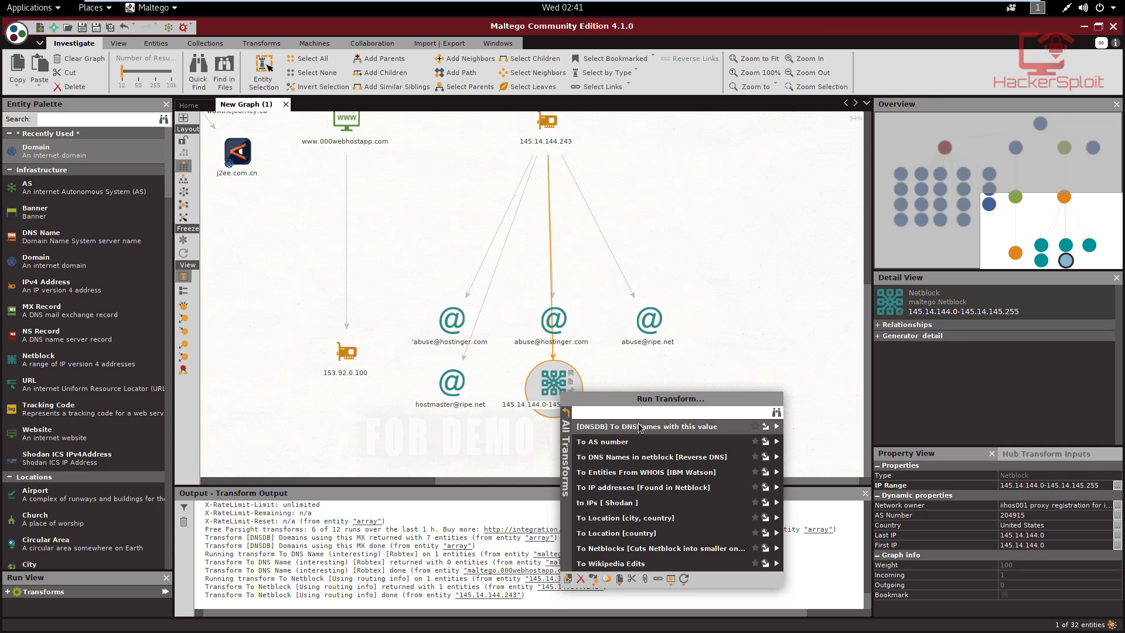
pyautogui.click(652, 486)
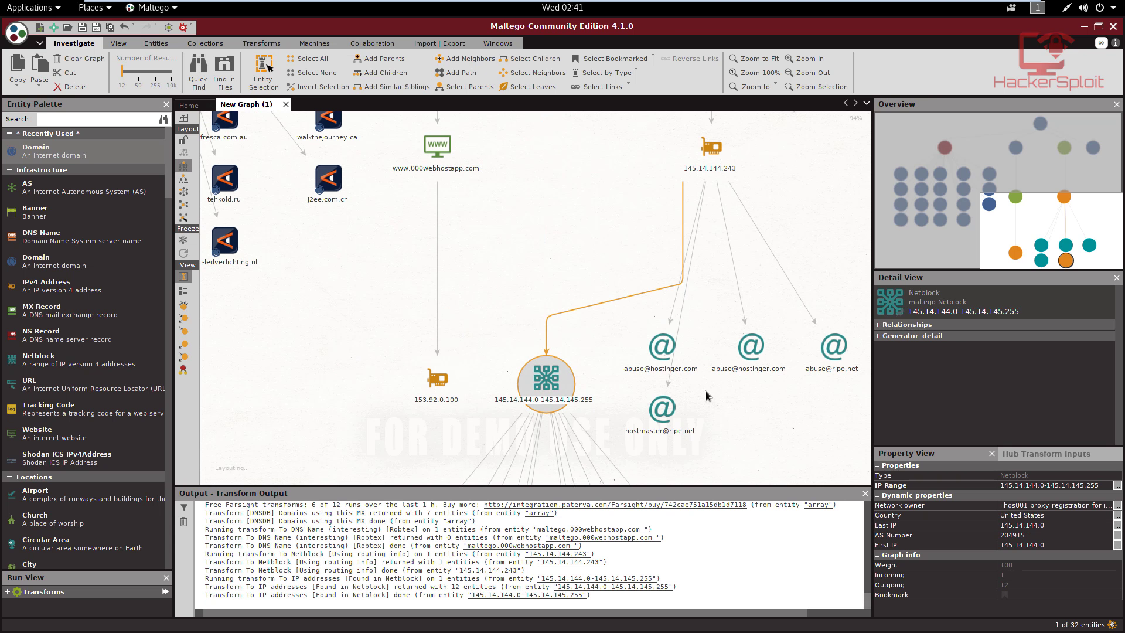
# Examine the IP addresses under the netblock and how they link back to 145.14.144.243
pyautogui.moveTo(754, 423); pyautogui.dragTo(725, 219)
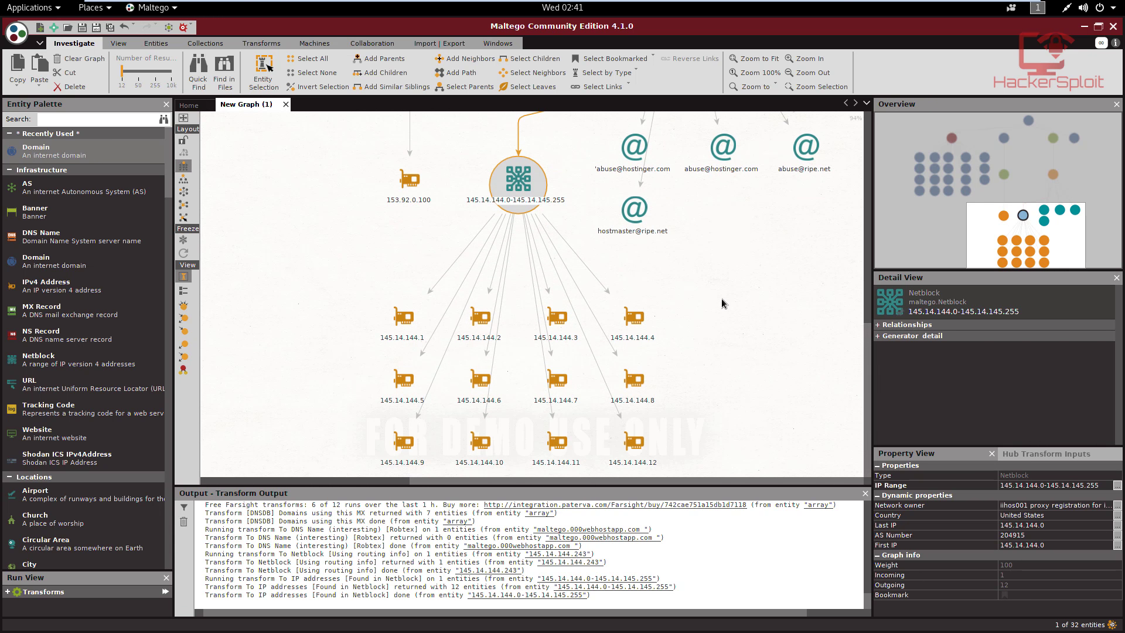
pyautogui.moveTo(722, 298); pyautogui.dragTo(707, 250)
pyautogui.scroll(-4, 715, 351)
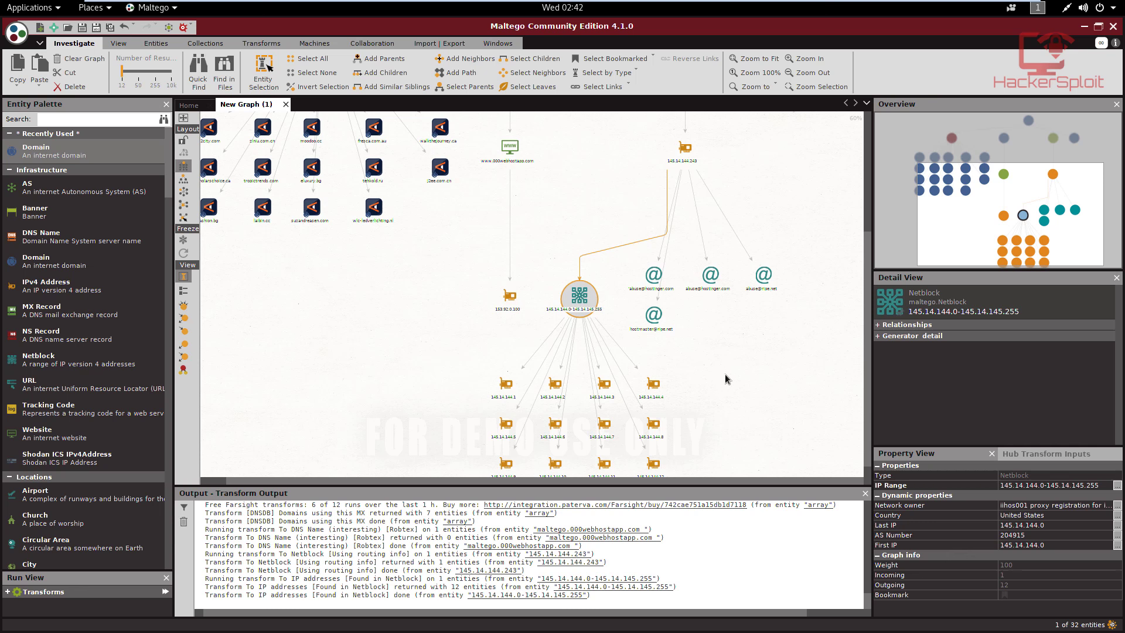
pyautogui.click(684, 149)
pyautogui.scroll(5, 697, 164)
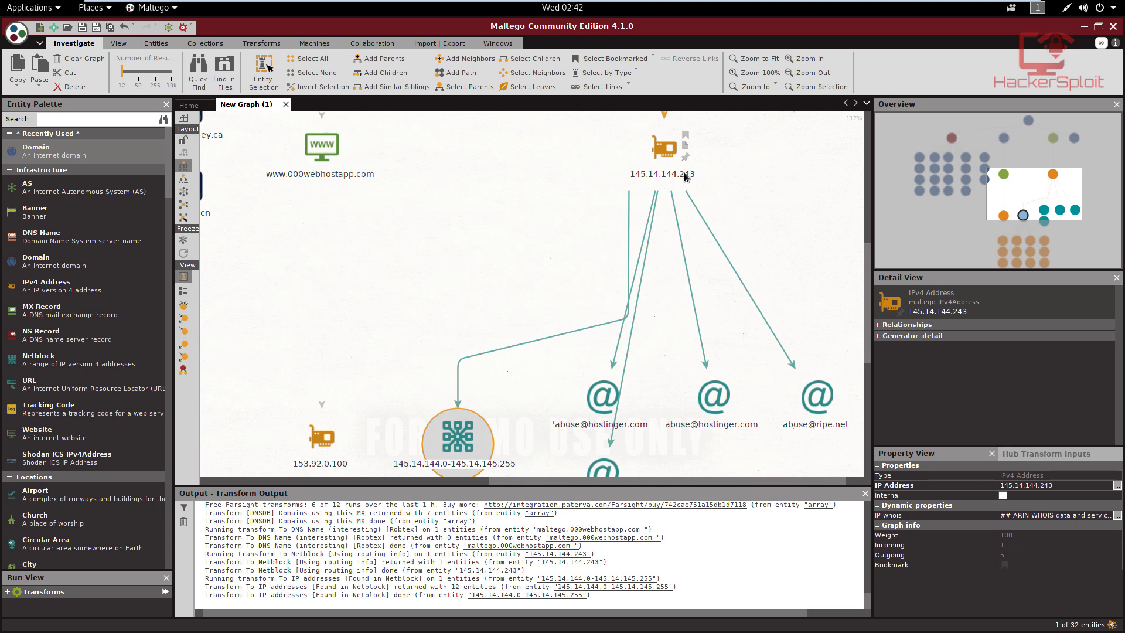
pyautogui.moveTo(764, 258); pyautogui.dragTo(751, 187)
pyautogui.rightClick(802, 510)
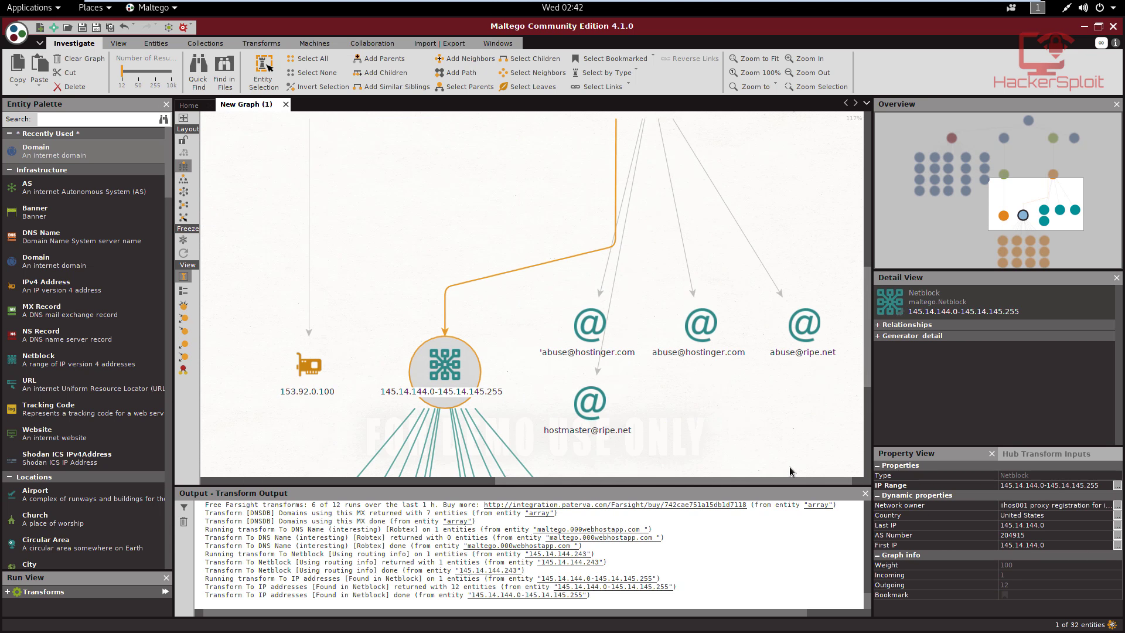
pyautogui.moveTo(772, 466); pyautogui.dragTo(736, 254)
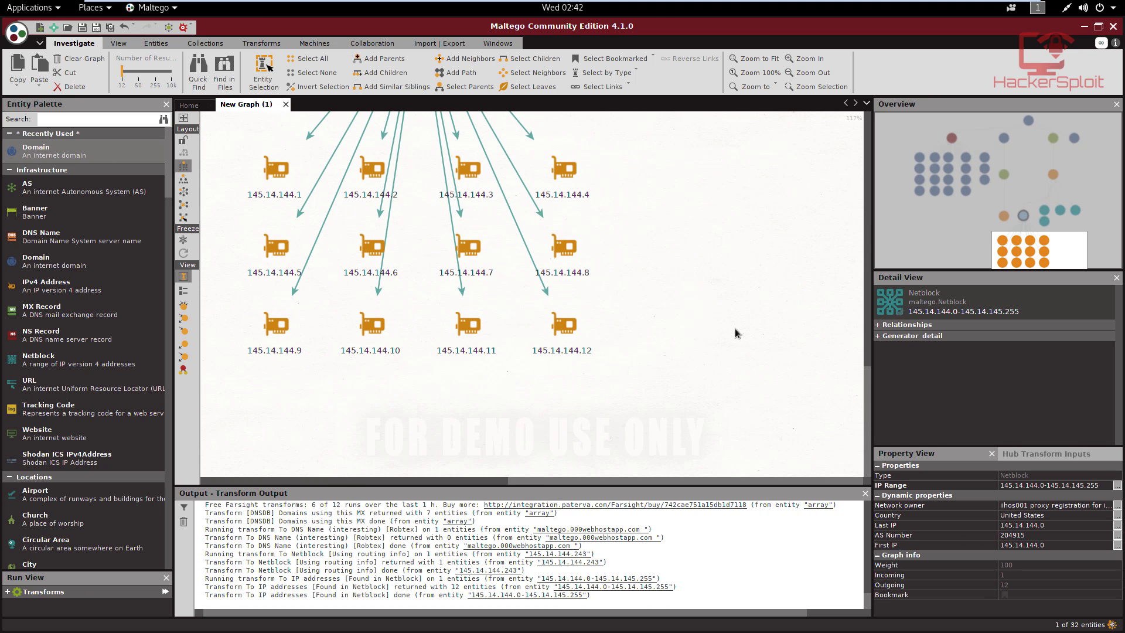
pyautogui.moveTo(735, 328); pyautogui.dragTo(753, 344)
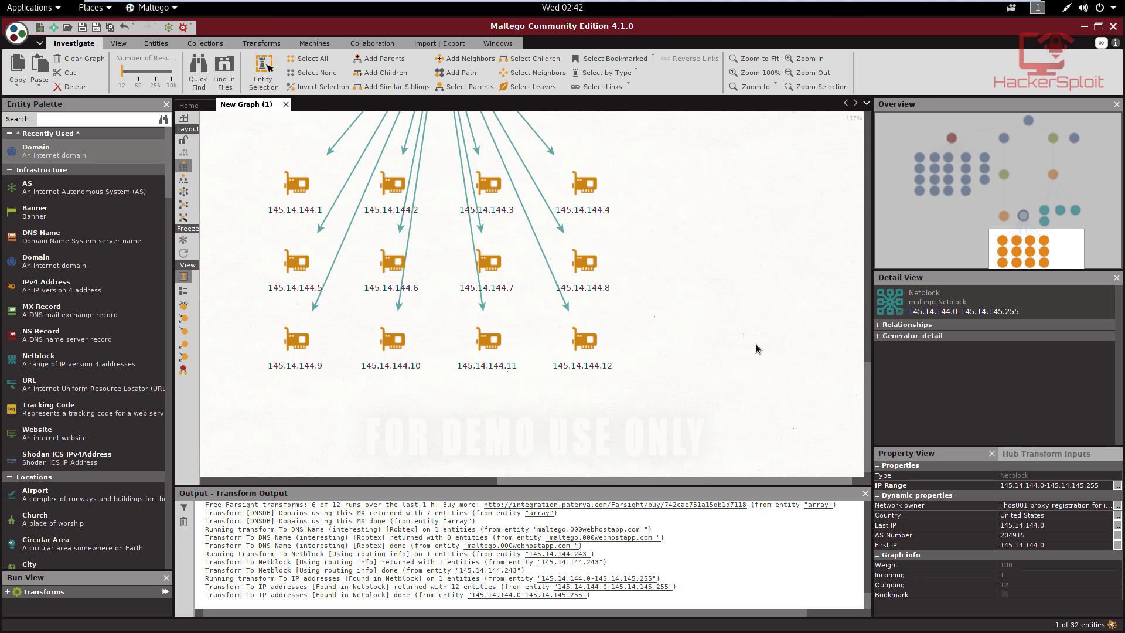
# Run the To DNS Name [Reverse DNS] transform on the 145.14.144.6 address
pyautogui.click(495, 292)
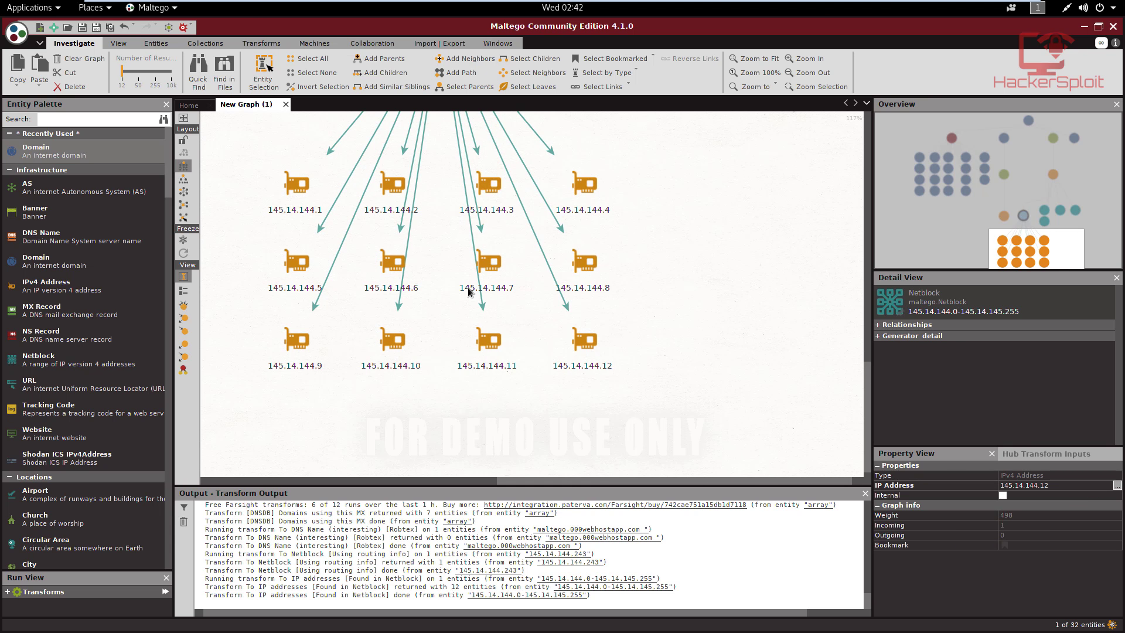
pyautogui.rightClick(404, 272)
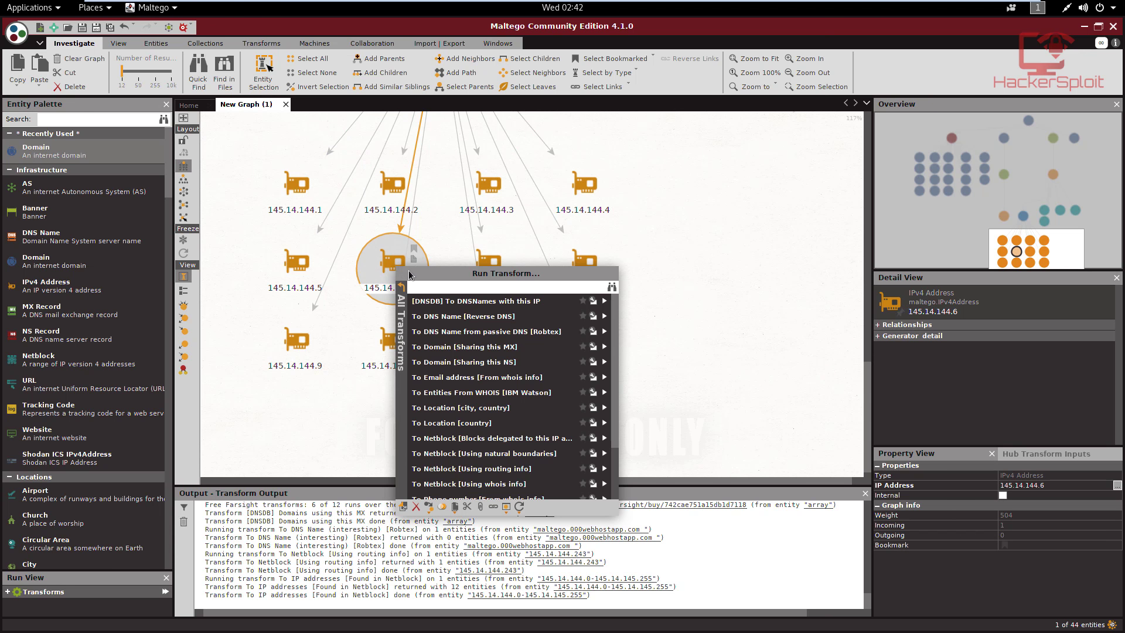
pyautogui.click(480, 322)
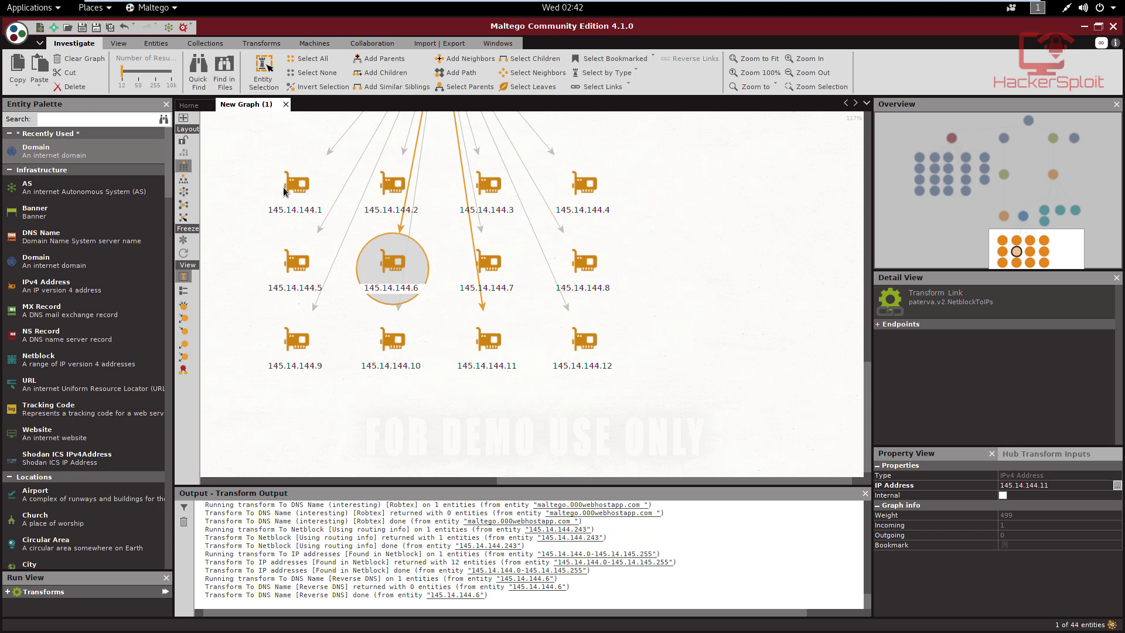
# Run the To DNS Name [Reverse DNS] transform on 145.14.144.12 and on 145.14.144.11
pyautogui.rightClick(266, 283)
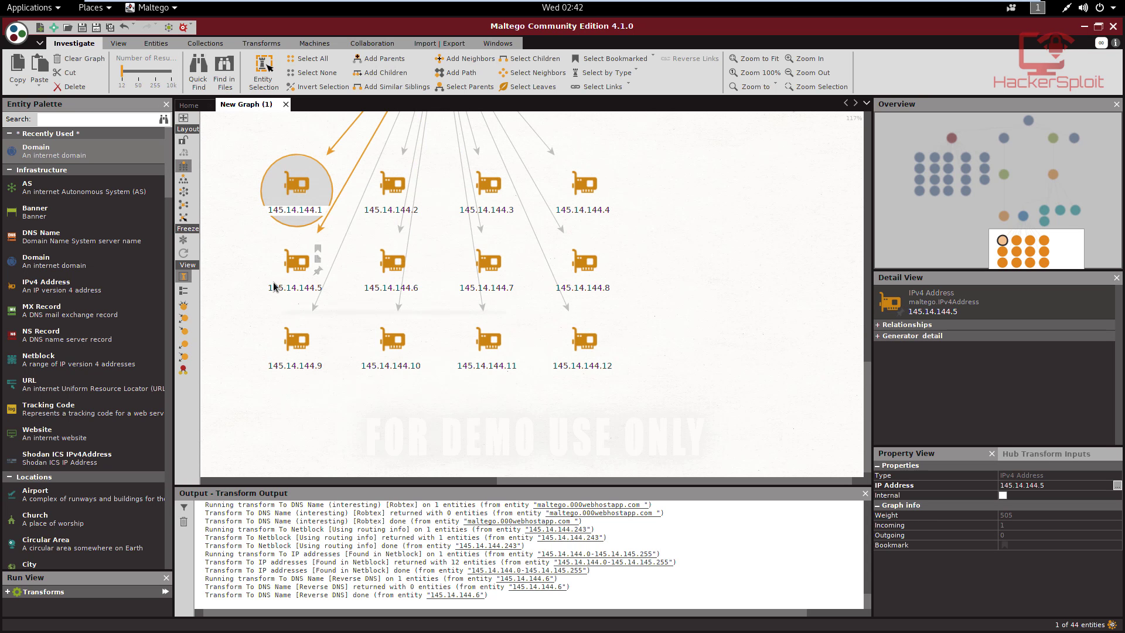
pyautogui.click(591, 346)
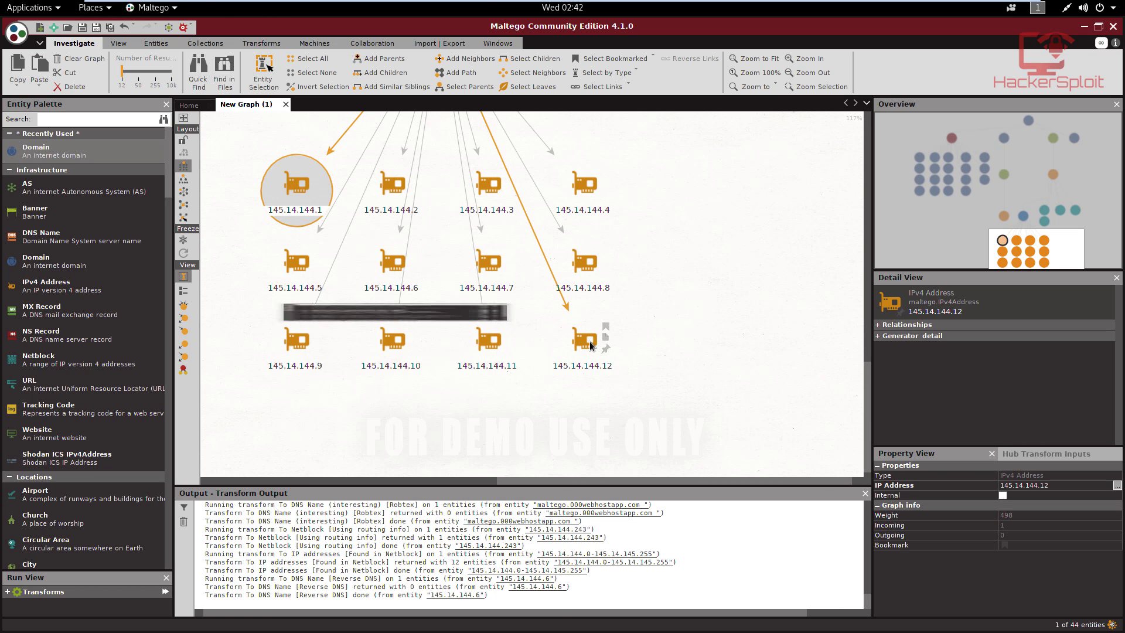
pyautogui.click(590, 346)
pyautogui.rightClick(591, 346)
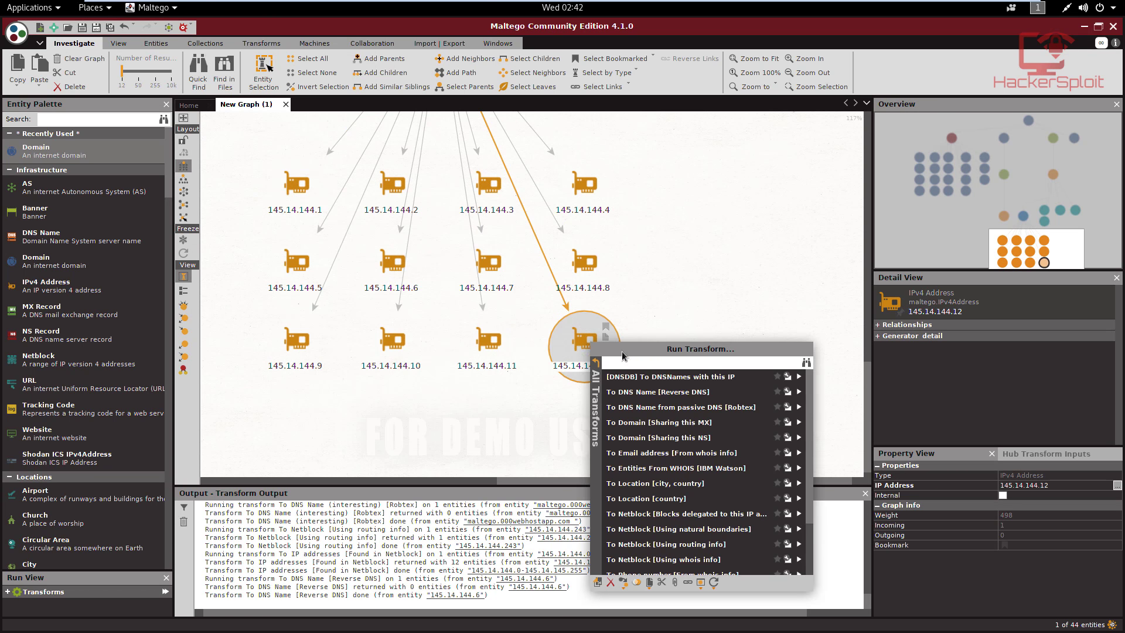
pyautogui.click(673, 393)
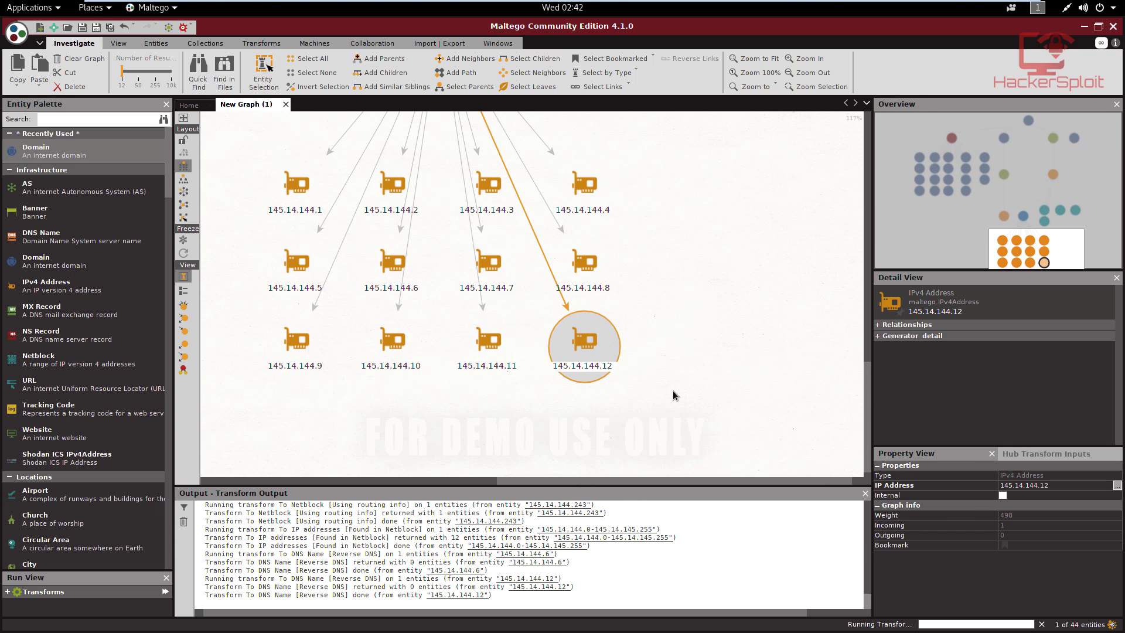
pyautogui.rightClick(496, 351)
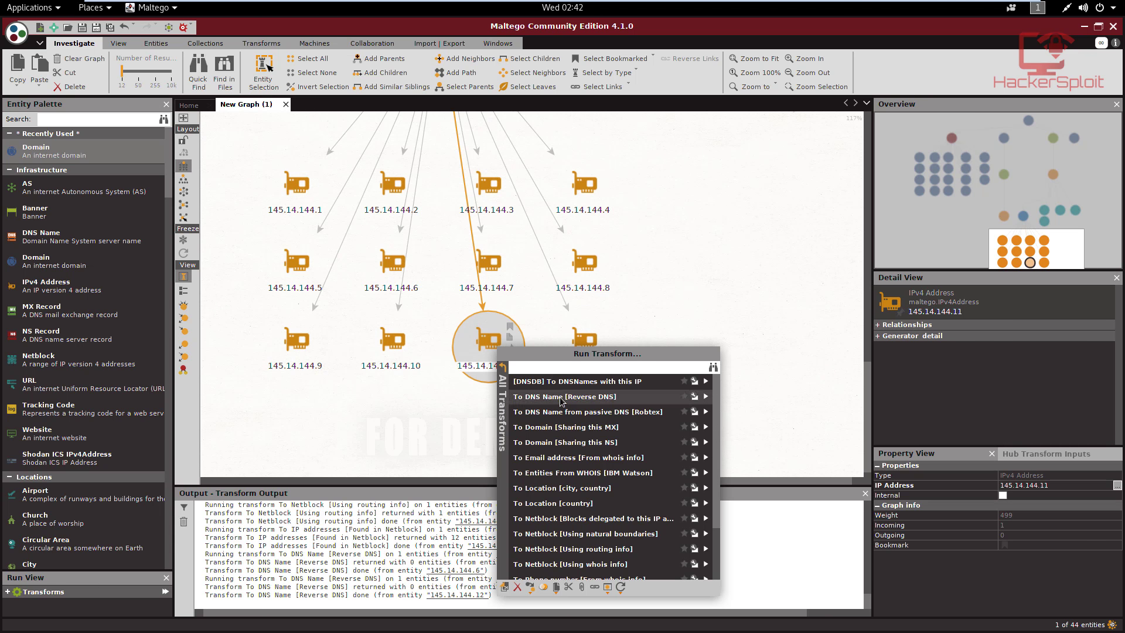
pyautogui.click(560, 398)
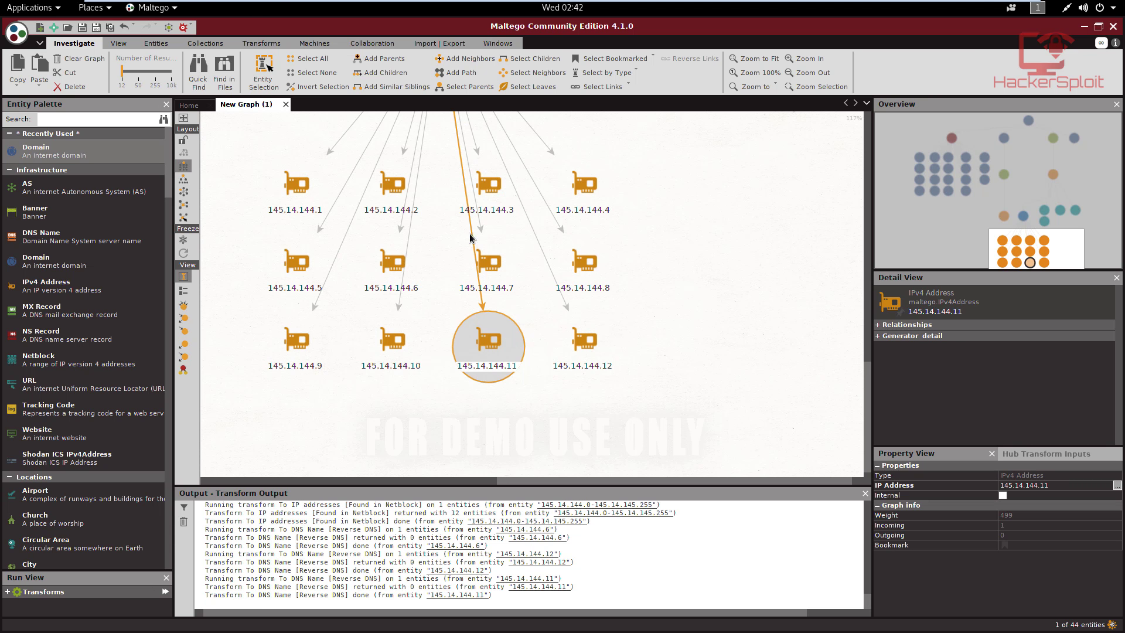
# Run the [DNSDB] To DNSNames with this IP transform on 145.14.144.1, accepting its disclaimer, and look over the resulting graph
pyautogui.click(296, 191)
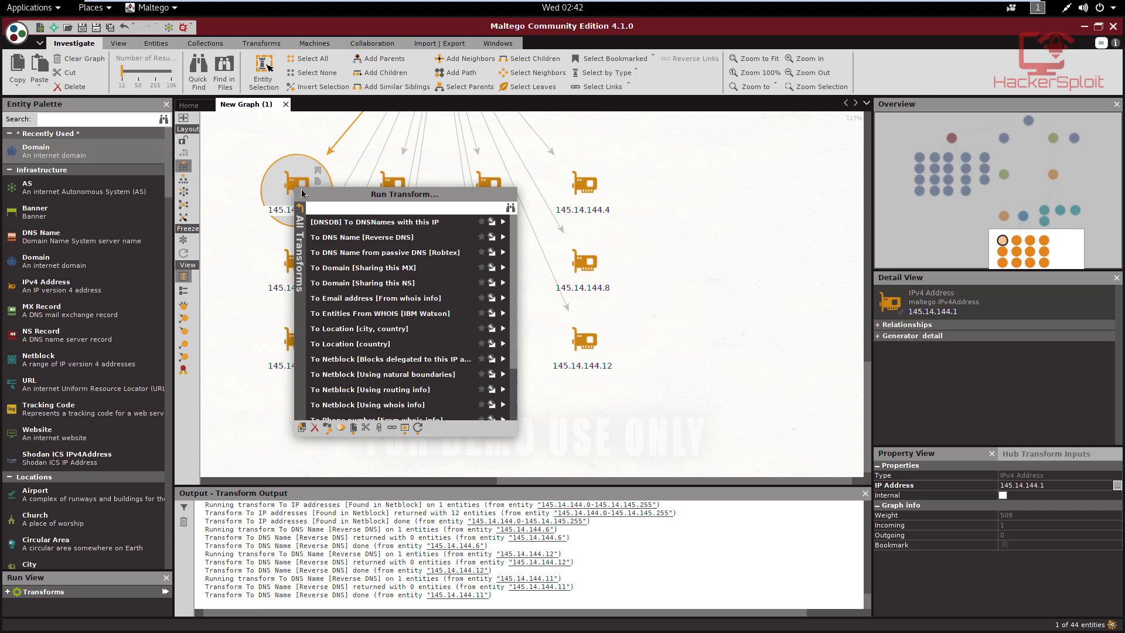
pyautogui.click(397, 225)
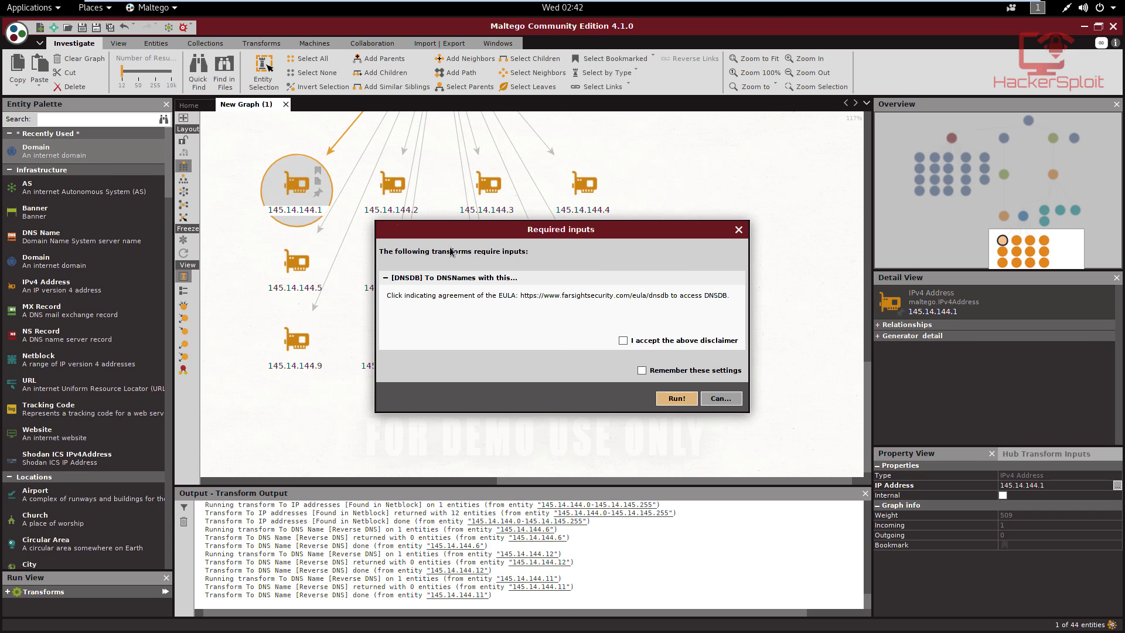
pyautogui.click(659, 343)
pyautogui.click(677, 397)
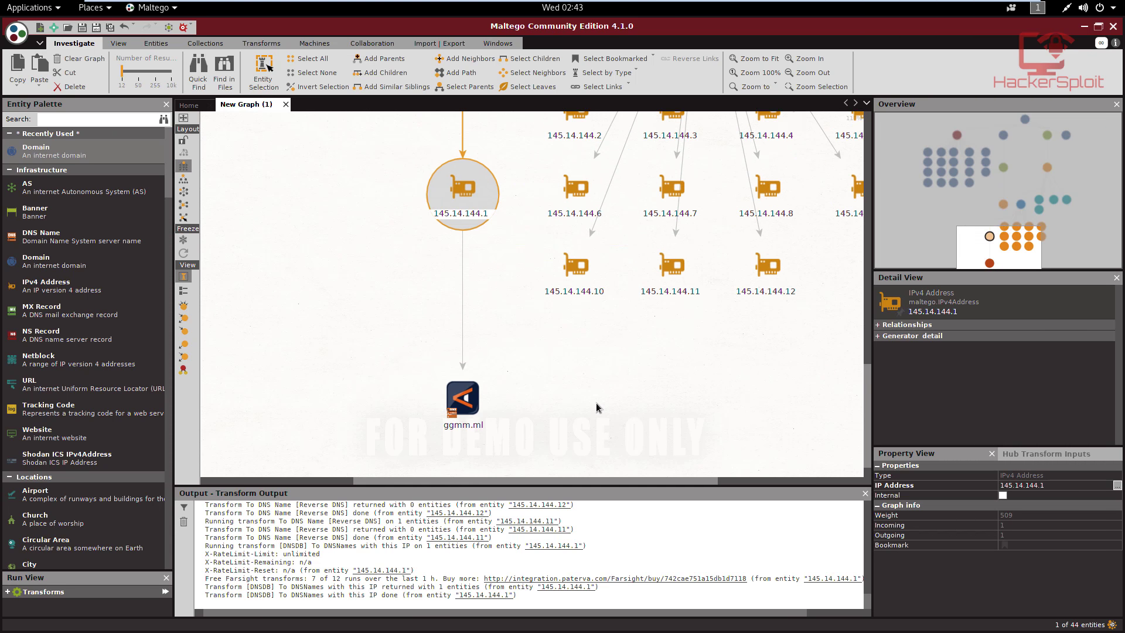
pyautogui.click(454, 441)
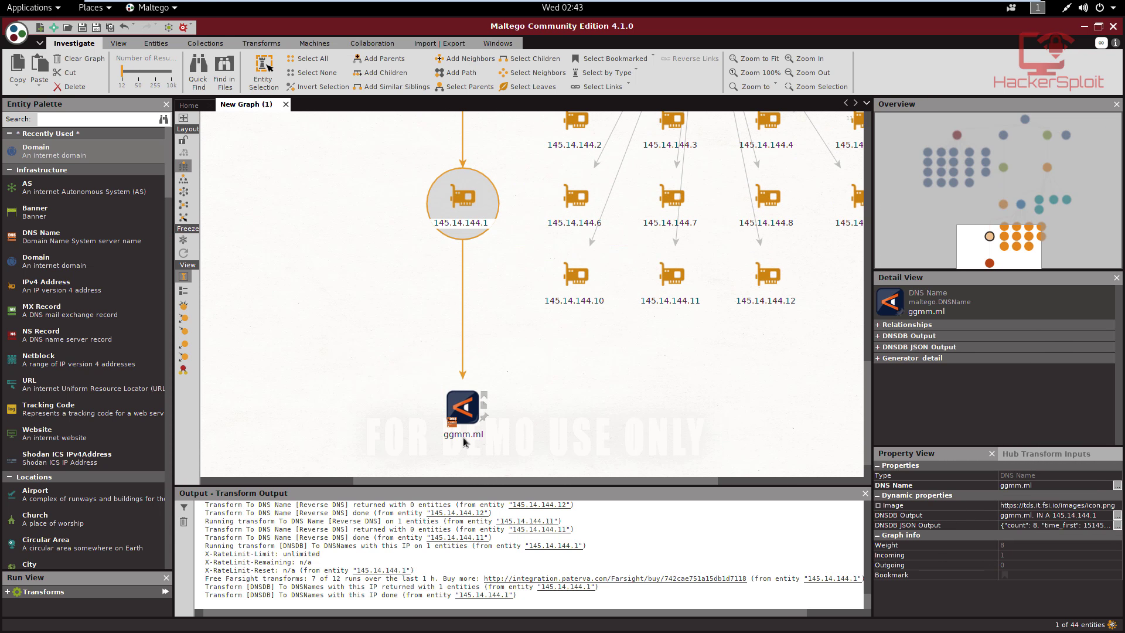
pyautogui.scroll(-5, 534, 409)
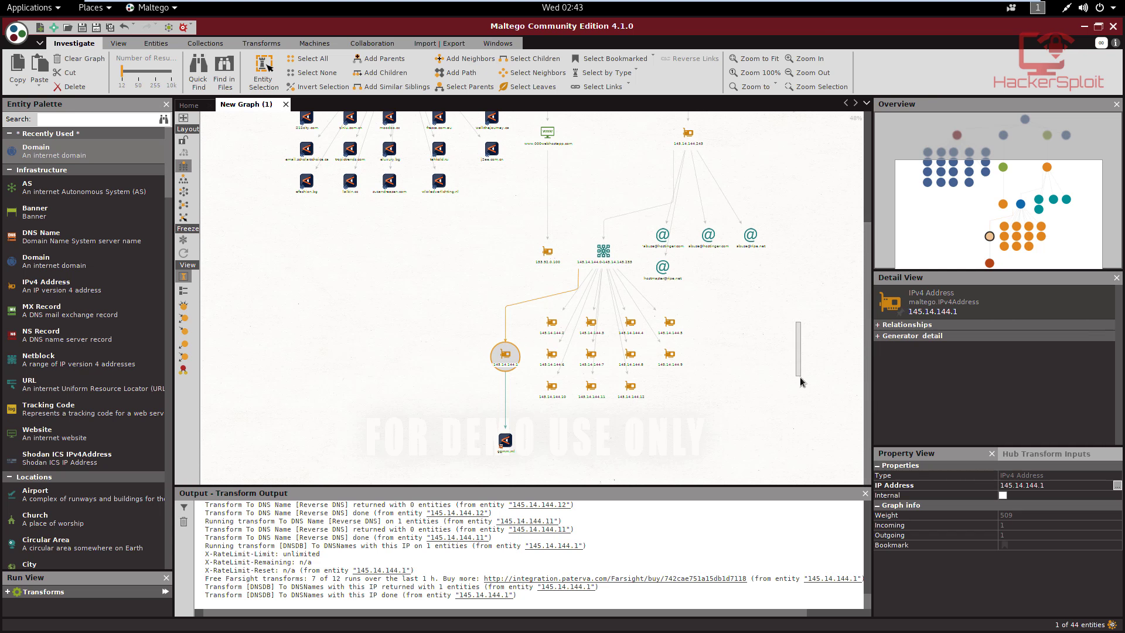
pyautogui.click(797, 320)
pyautogui.moveTo(788, 315); pyautogui.dragTo(757, 406)
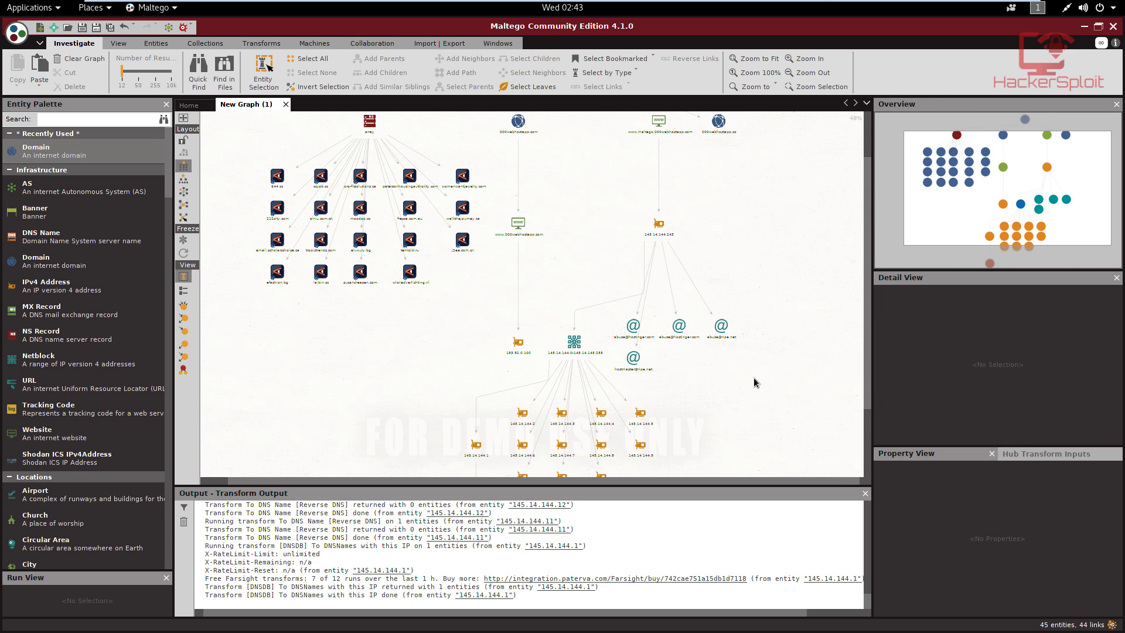
pyautogui.moveTo(783, 339); pyautogui.dragTo(754, 389)
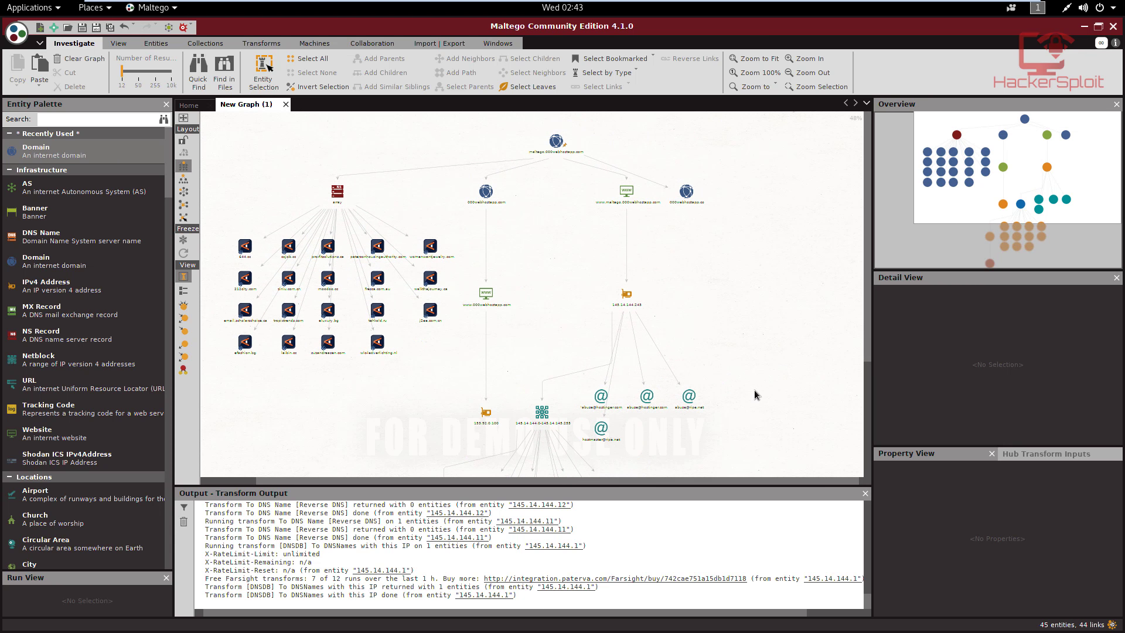